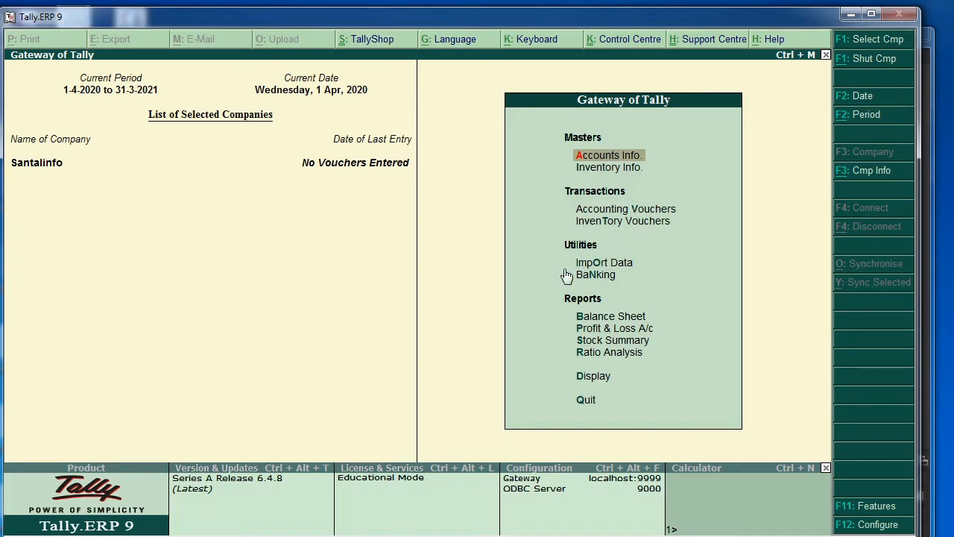
# - Start a purchase voucher with supplier invoice number 01 dated 1-Apr-2020
pyautogui.press('Down')
pyautogui.press('Down')
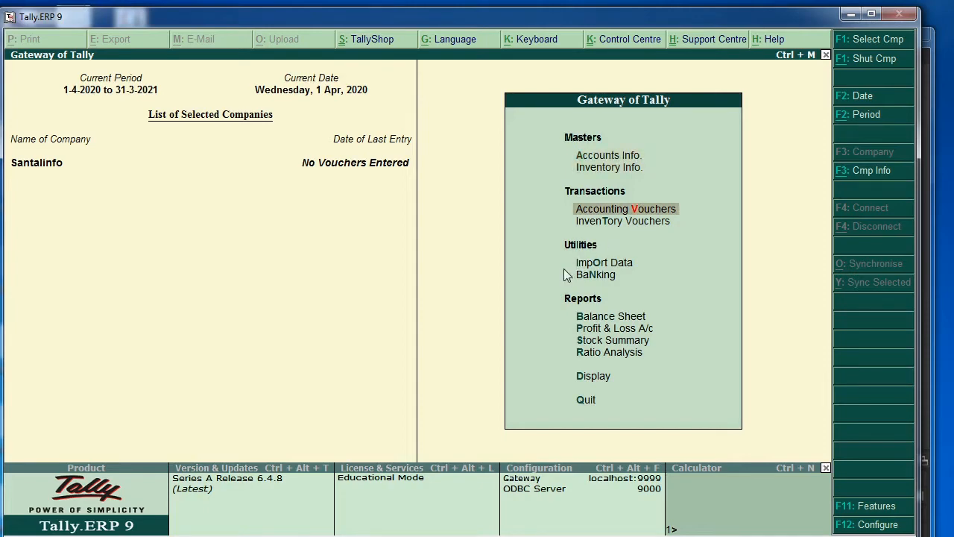
pyautogui.press('Return')
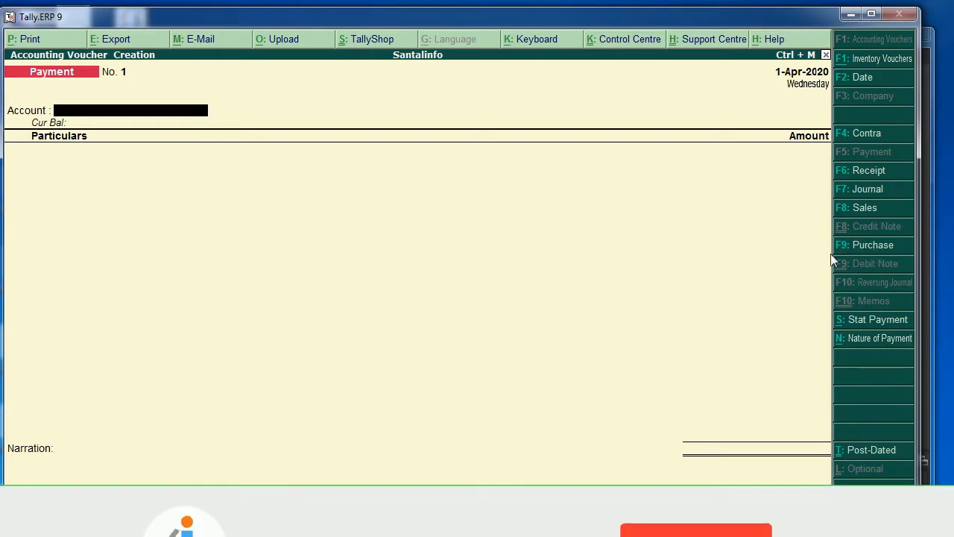
pyautogui.press('F9')
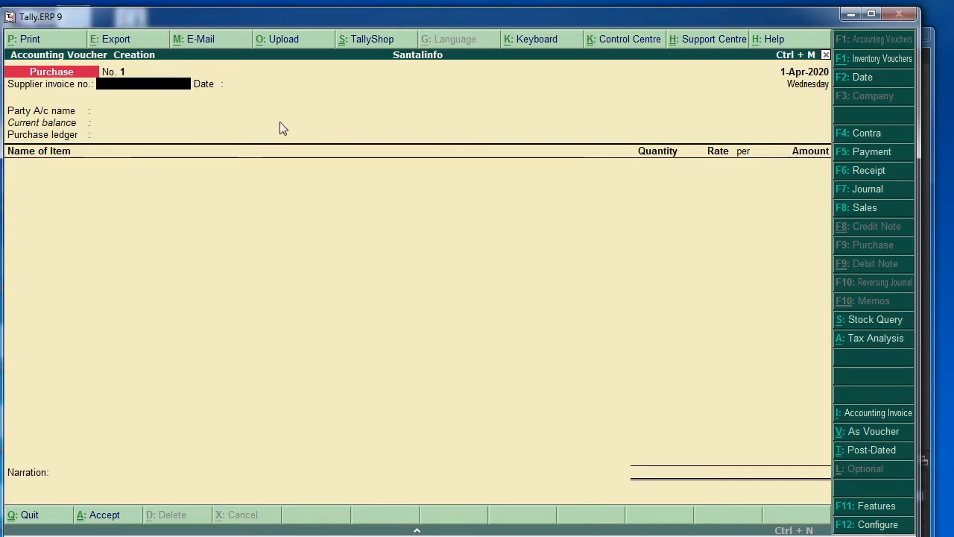
pyautogui.write('01')
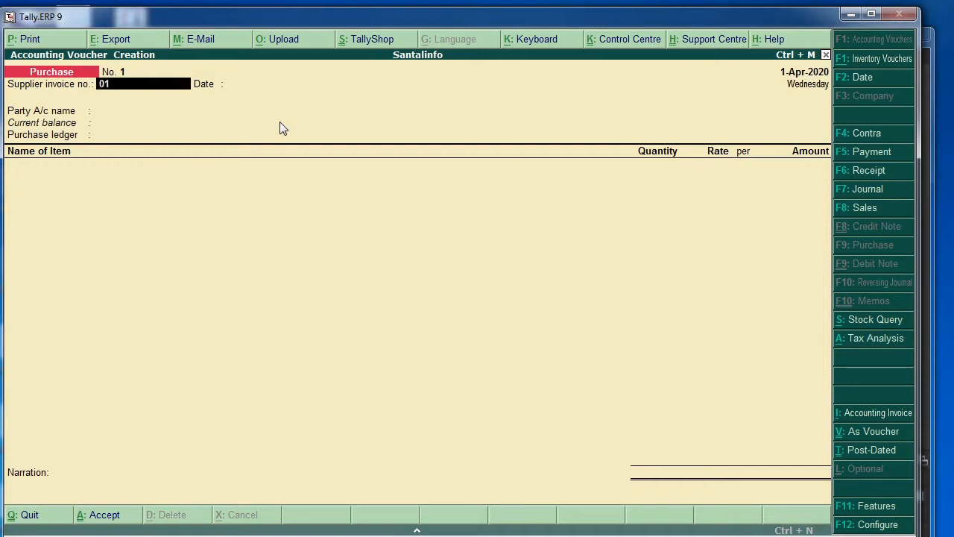
pyautogui.press('Return')
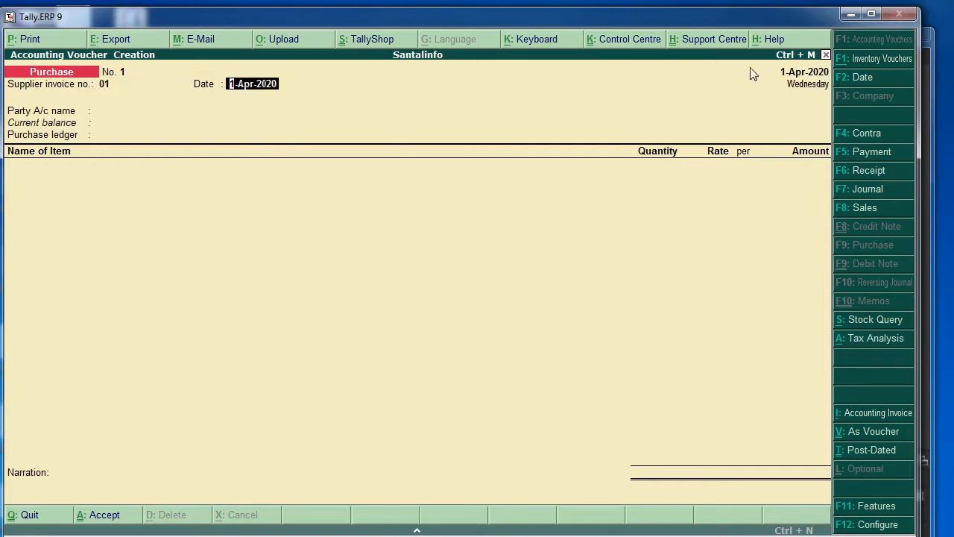
pyautogui.press('Return')
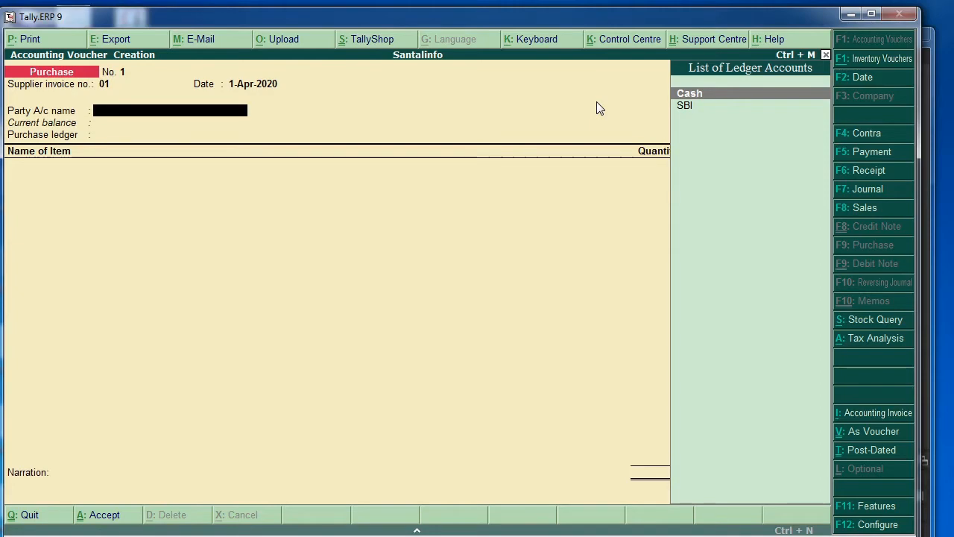
# - Set the party account to Cash, keep the default supplier details, and choose PURCHASE as the purchase ledger
pyautogui.press('Return')
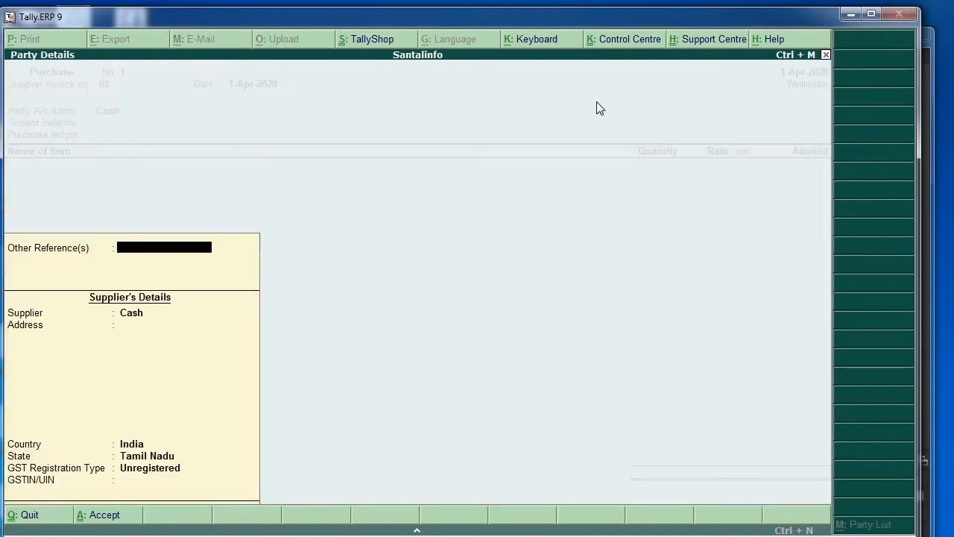
pyautogui.press('Return')
pyautogui.press('Return')
pyautogui.press('Return')
pyautogui.press('Return')
pyautogui.press('Return')
pyautogui.press('Return')
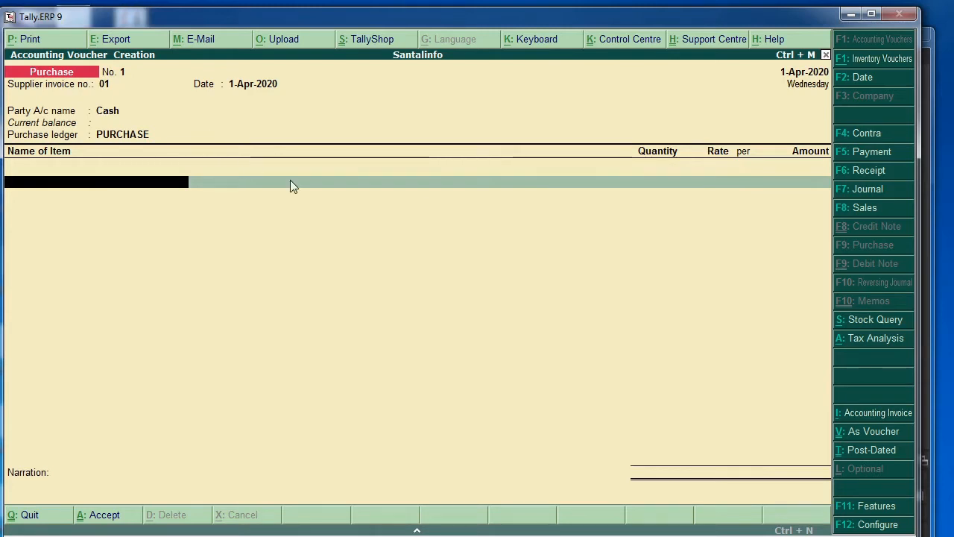
# - Add the stock item Moongdal 1/2kg with a quantity of 100 nos at a rate of 120
pyautogui.write('D')
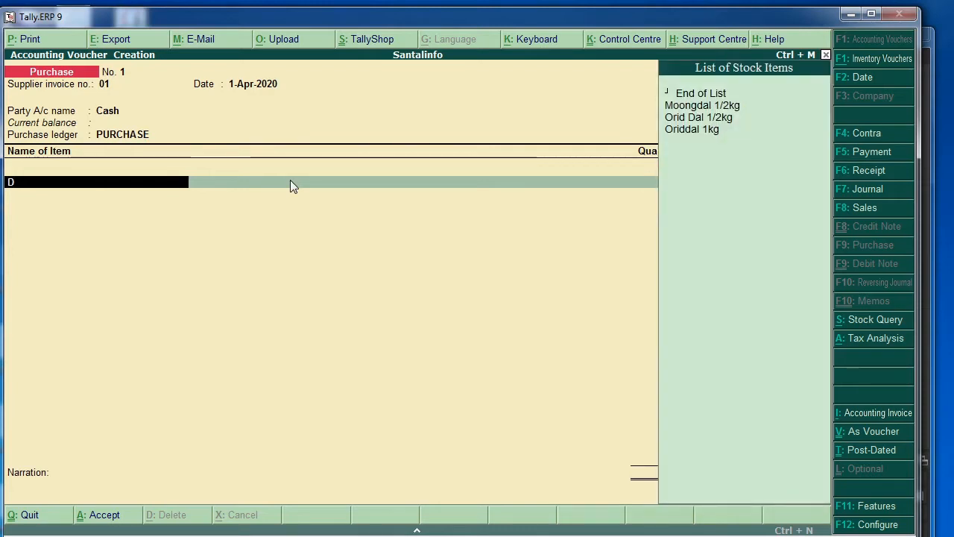
pyautogui.press('Down')
pyautogui.press('Down')
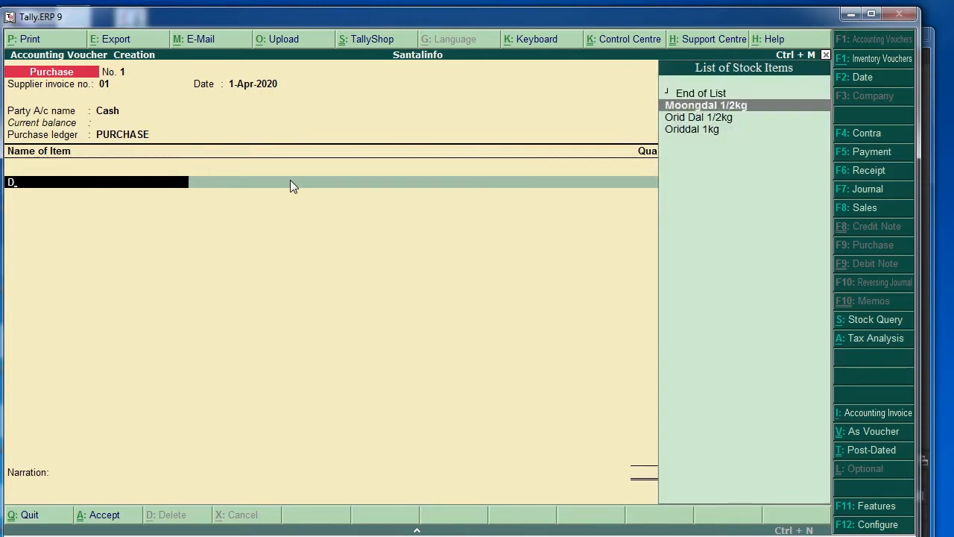
pyautogui.press('Return')
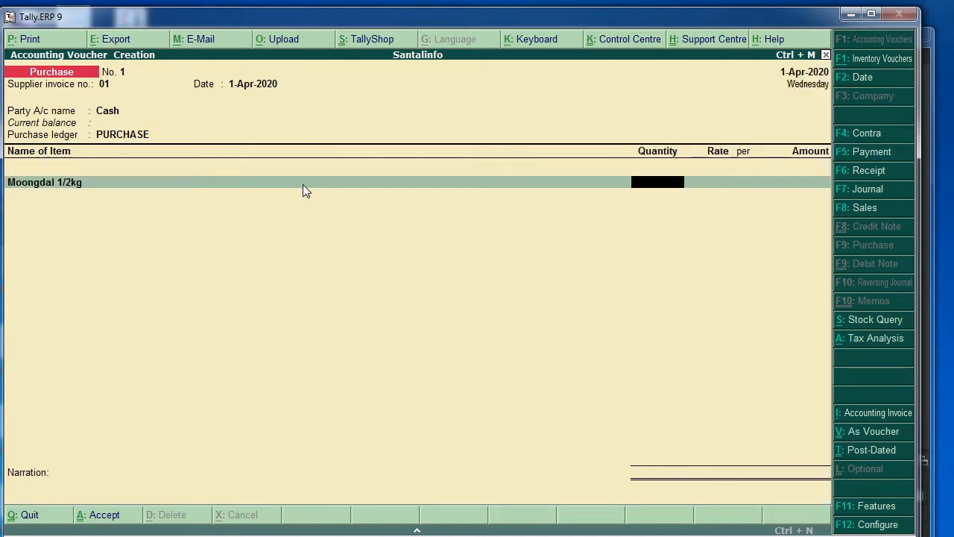
pyautogui.write('100')
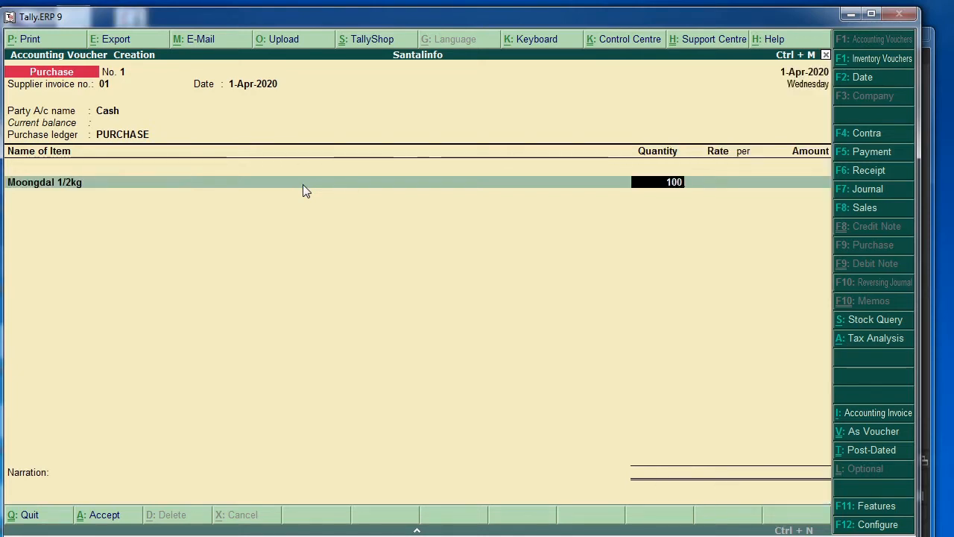
pyautogui.press('Return')
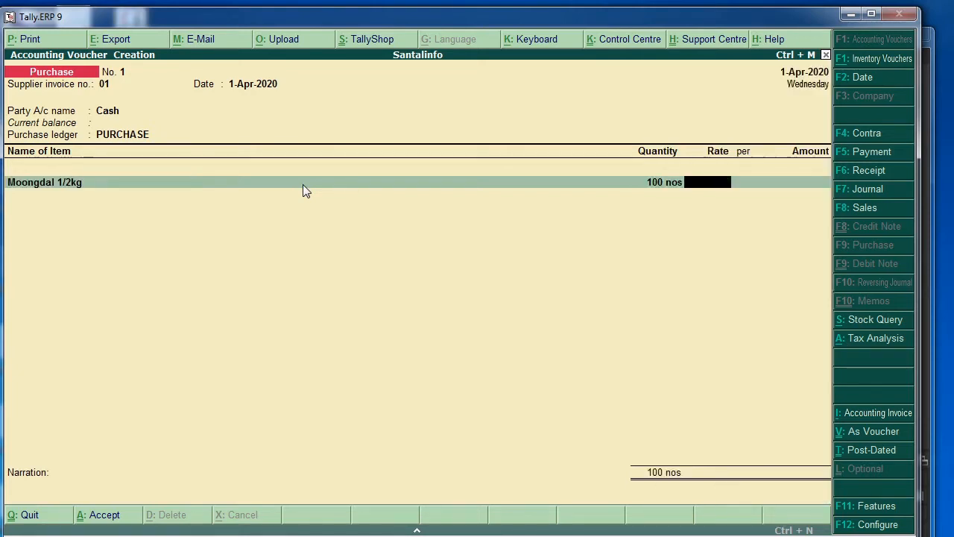
pyautogui.write('120')
pyautogui.press('Return')
pyautogui.press('Return')
pyautogui.press('Return')
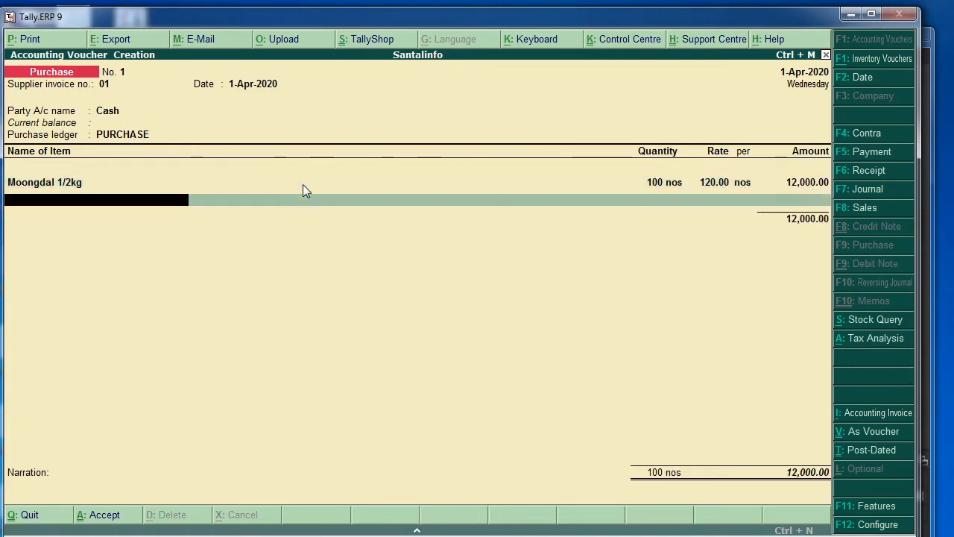
# - Add the stock item Basmati Rice 5kg with a quantity of 100 nos at a rate of 150
pyautogui.write('S')
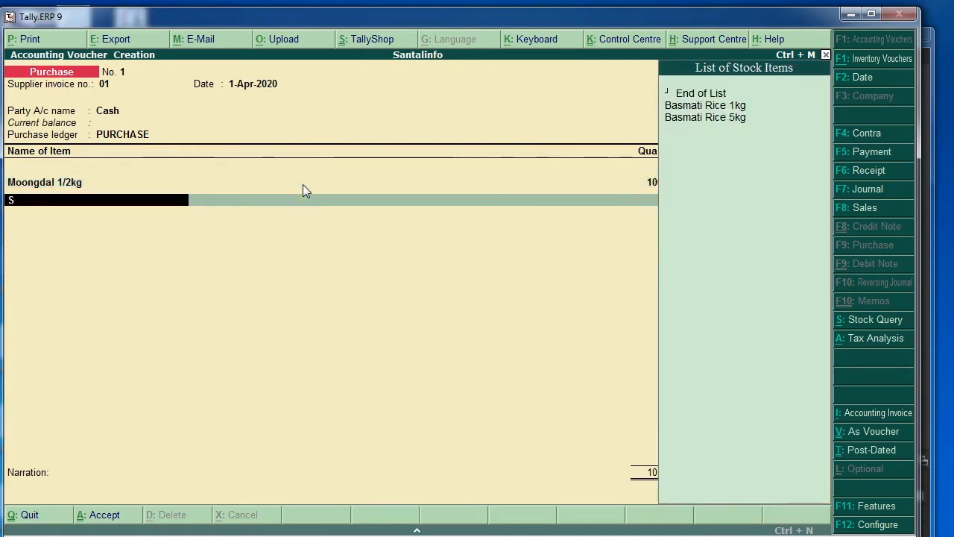
pyautogui.press('Down')
pyautogui.press('Down')
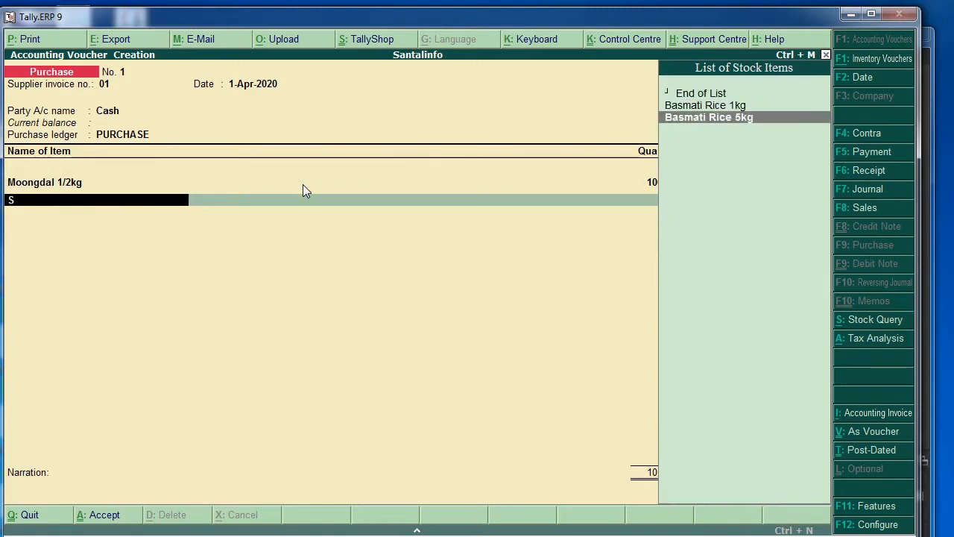
pyautogui.press('Return')
pyautogui.write('100')
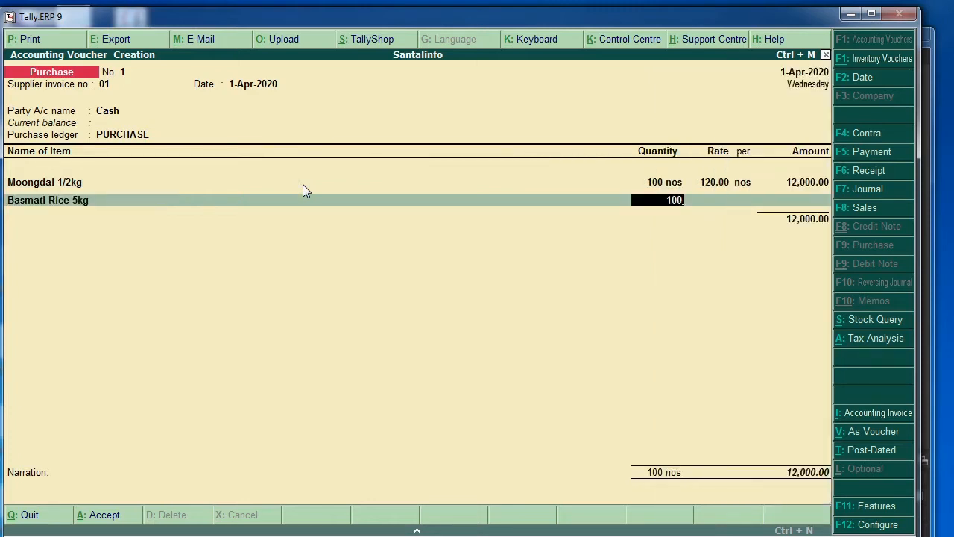
pyautogui.press('Return')
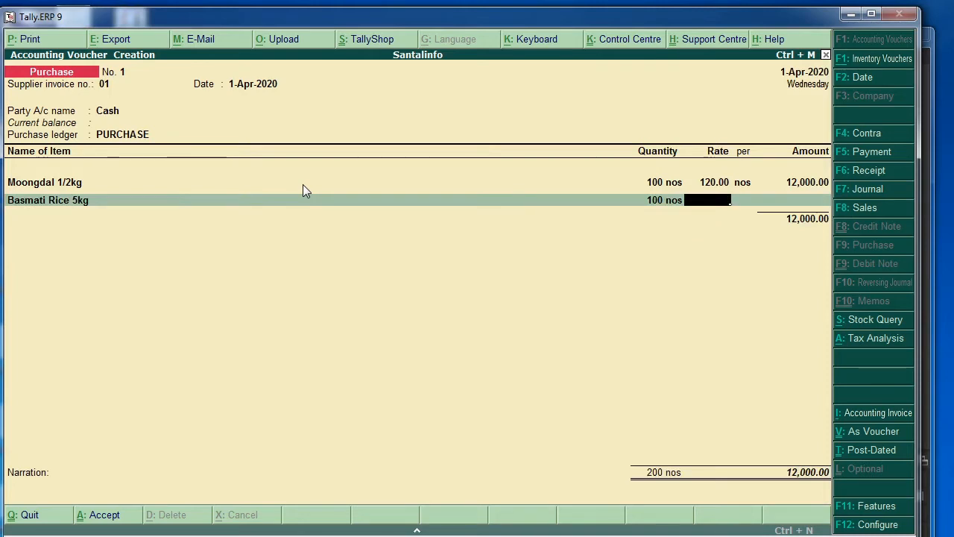
pyautogui.write('150')
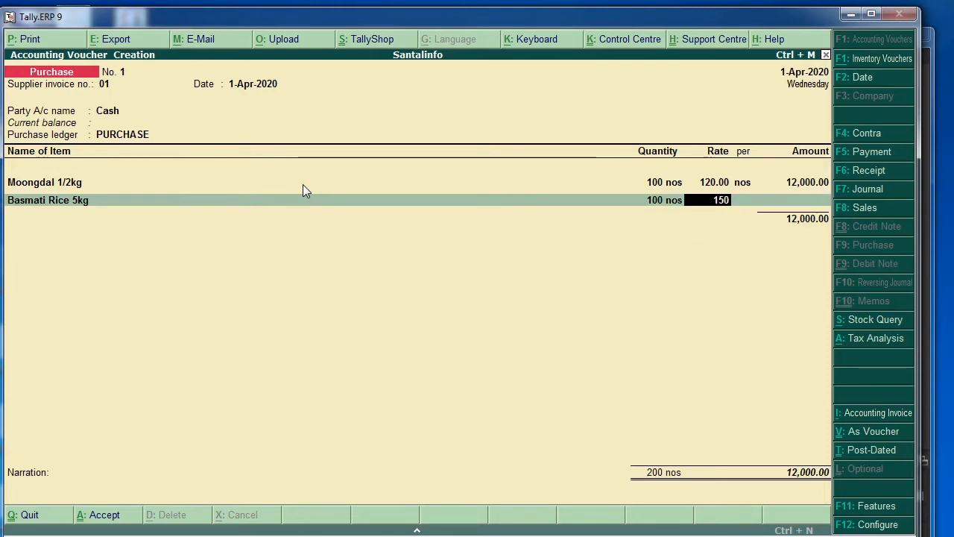
pyautogui.press('Return')
pyautogui.press('Return')
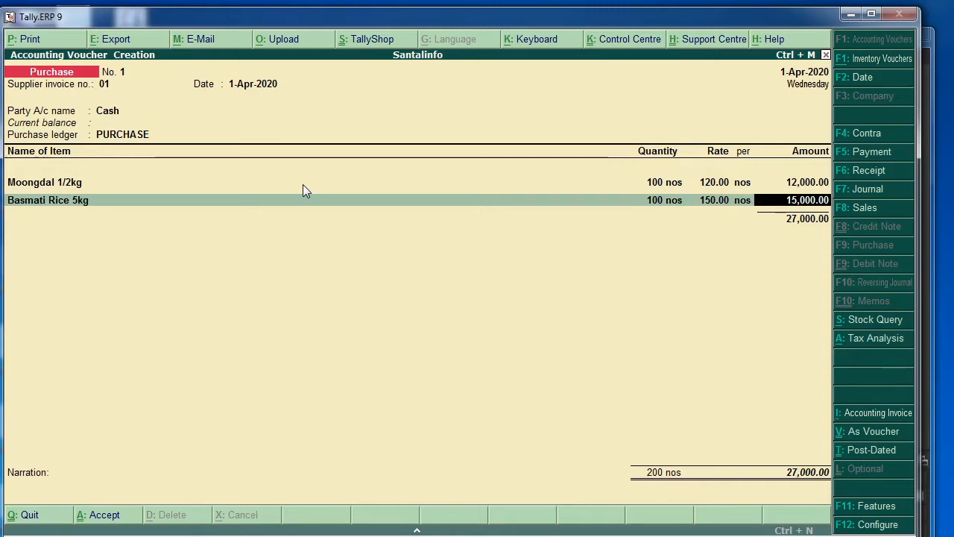
pyautogui.press('Return')
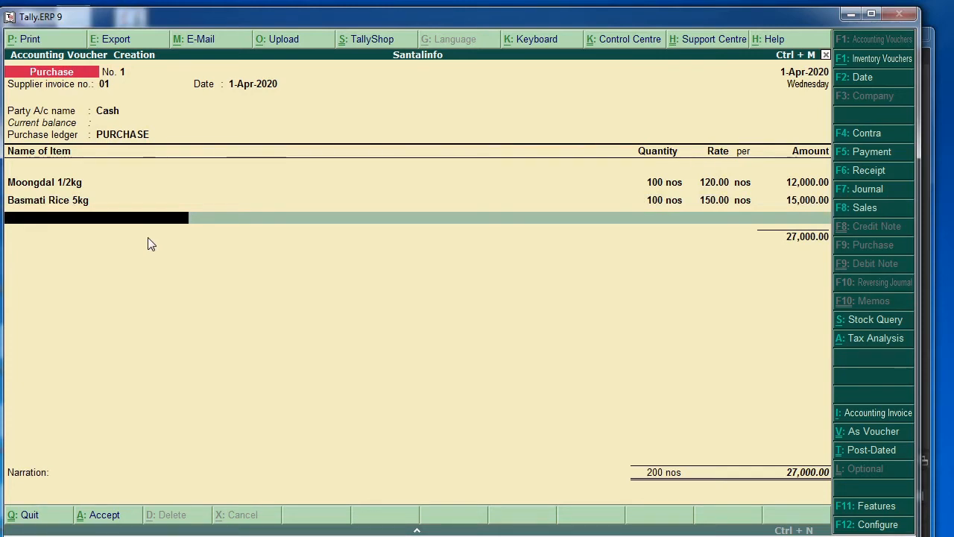
# - Finish the item list, save the purchase voucher without a narration, and return to the Gateway of Tally
pyautogui.press('Return')
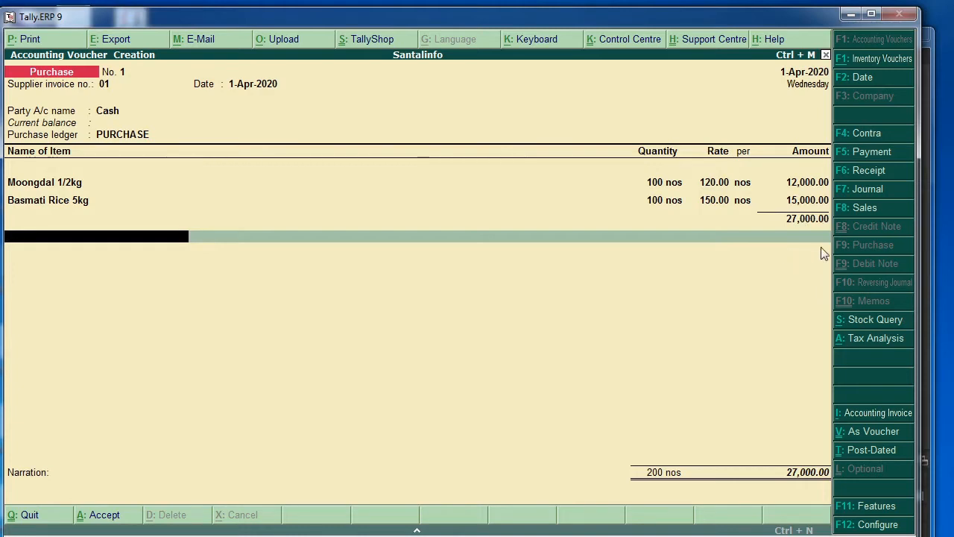
pyautogui.press('Return')
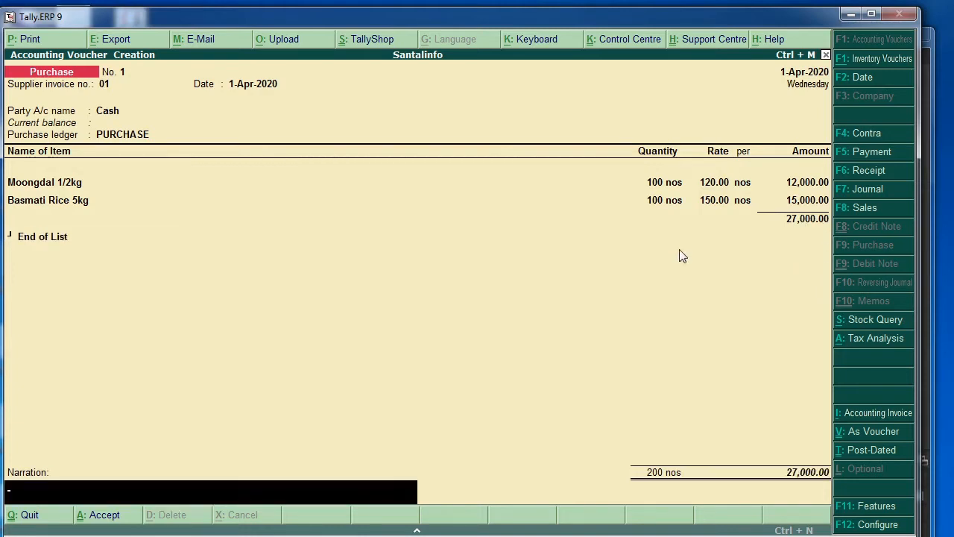
pyautogui.press('Return')
pyautogui.press('Return')
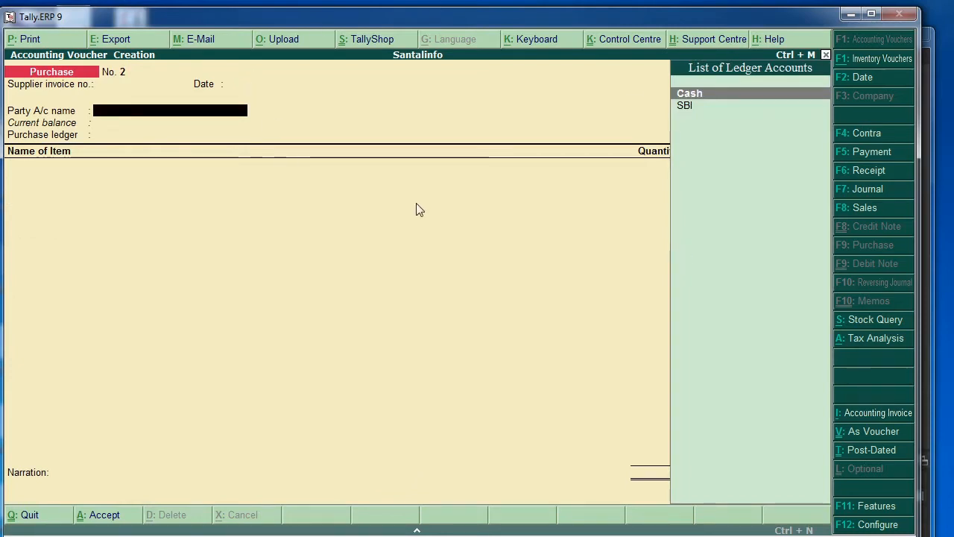
pyautogui.press('Escape')
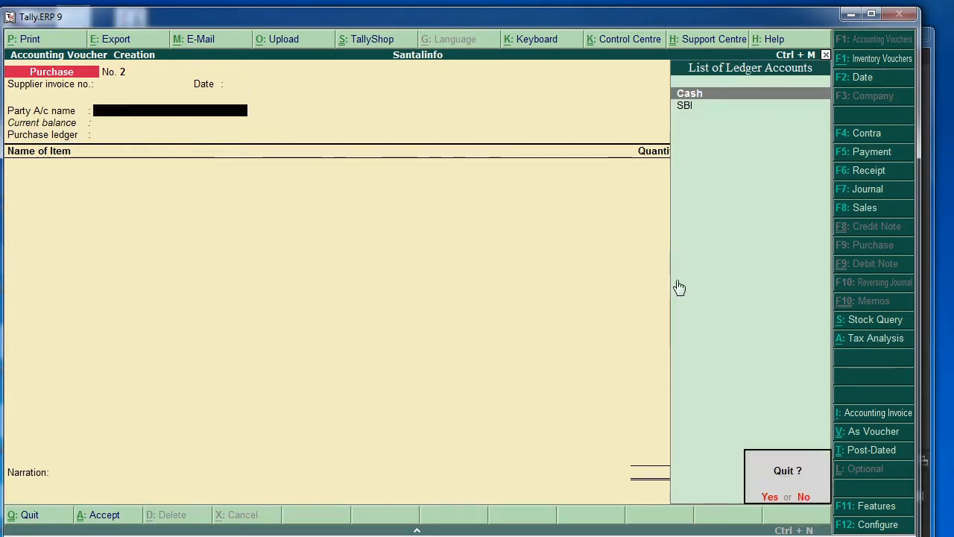
pyautogui.press('y')
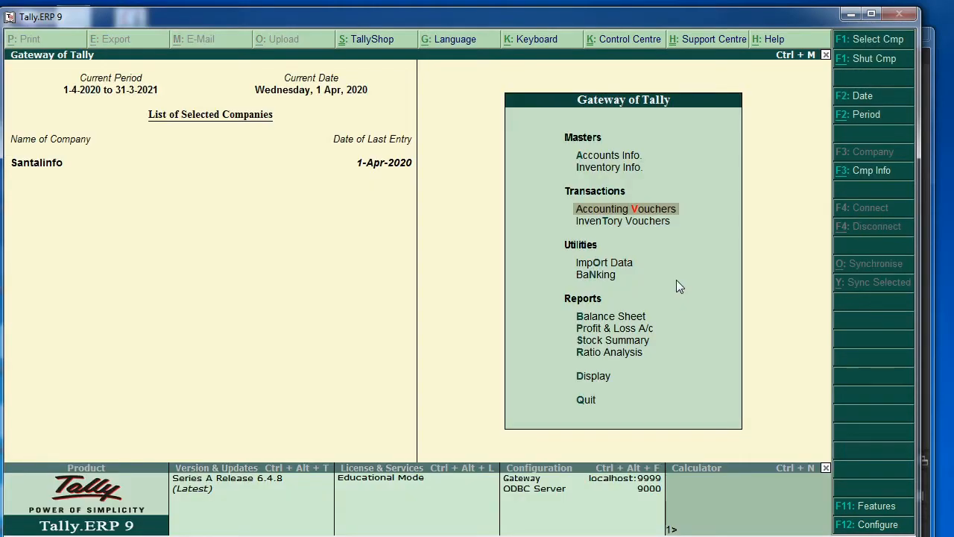
pyautogui.press('Escape')
pyautogui.press('n')
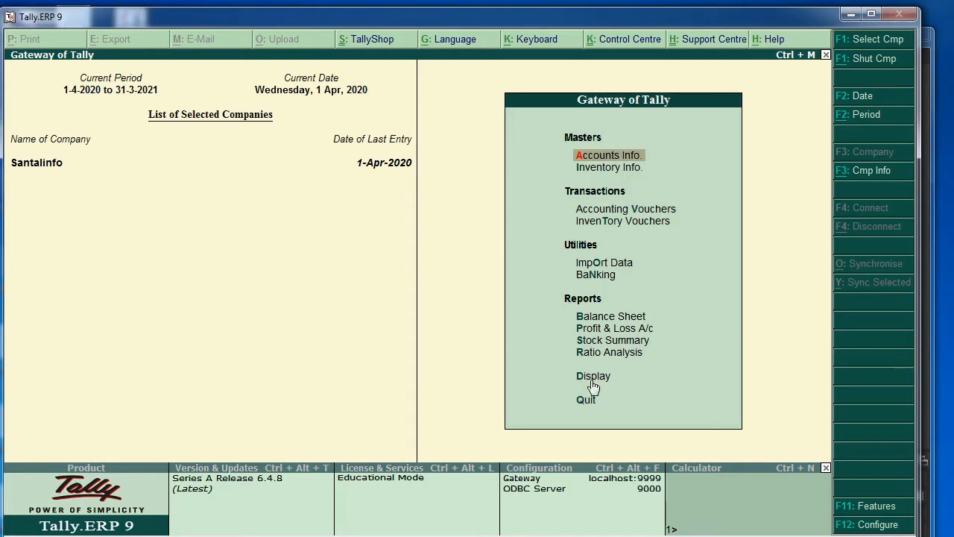
# - Display the Cash ledger's vouchers from the account books
pyautogui.press('Down')
pyautogui.press('Down')
pyautogui.press('Down')
pyautogui.press('Down')
pyautogui.press('Down')
pyautogui.press('Down')
pyautogui.press('Down')
pyautogui.press('Down')
pyautogui.press('Down')
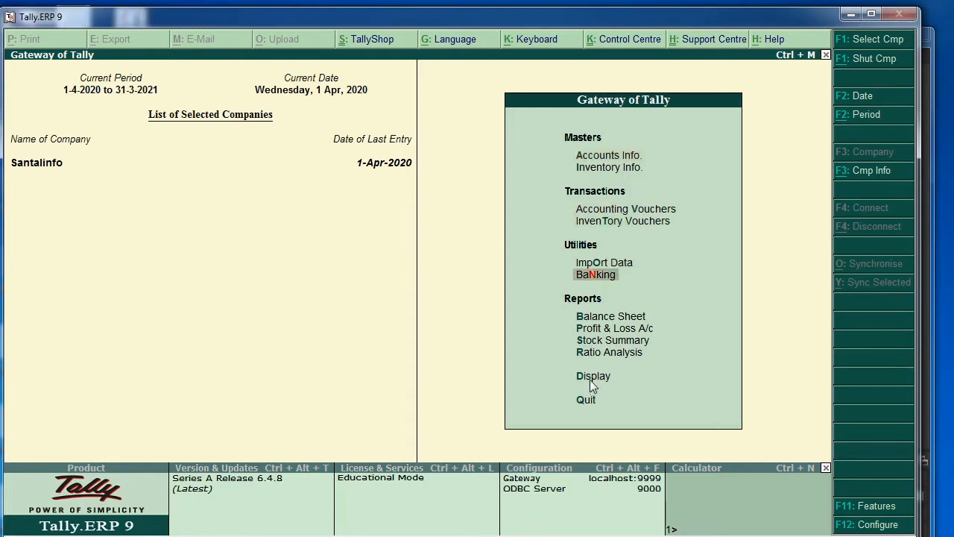
pyautogui.press('Down')
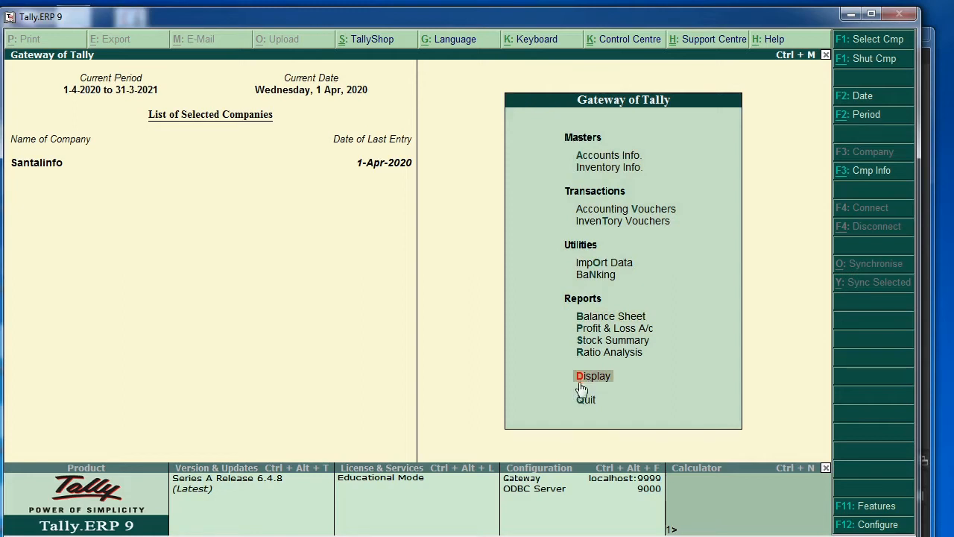
pyautogui.press('Return')
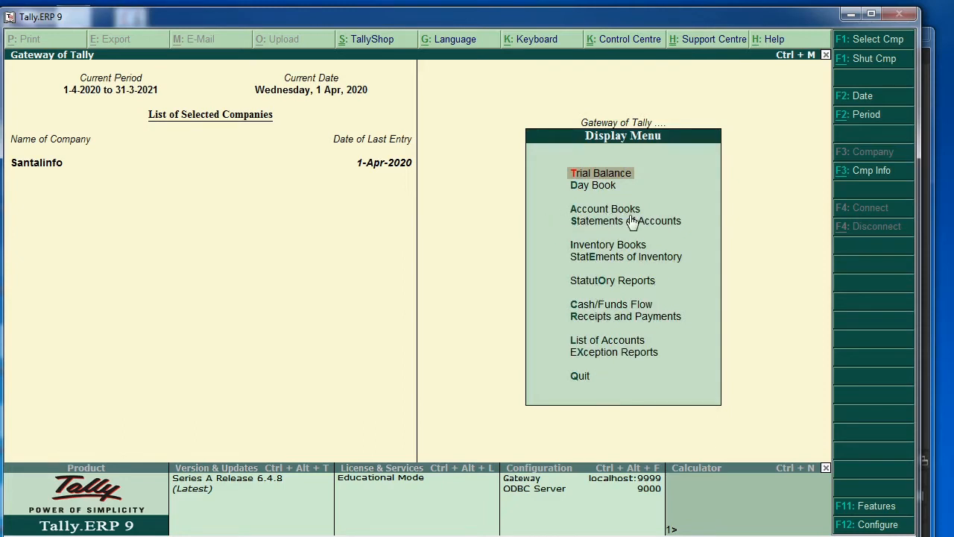
pyautogui.click(572, 211)
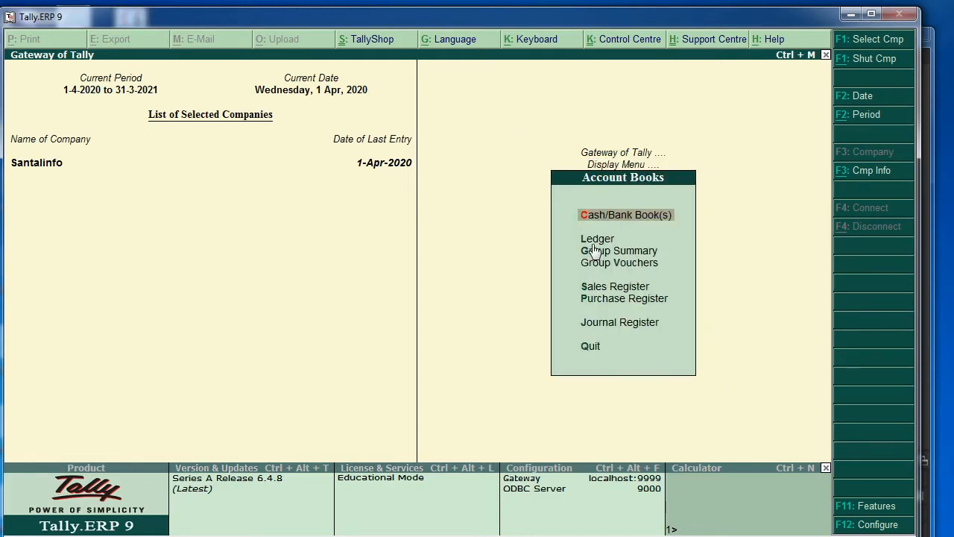
pyautogui.click(594, 242)
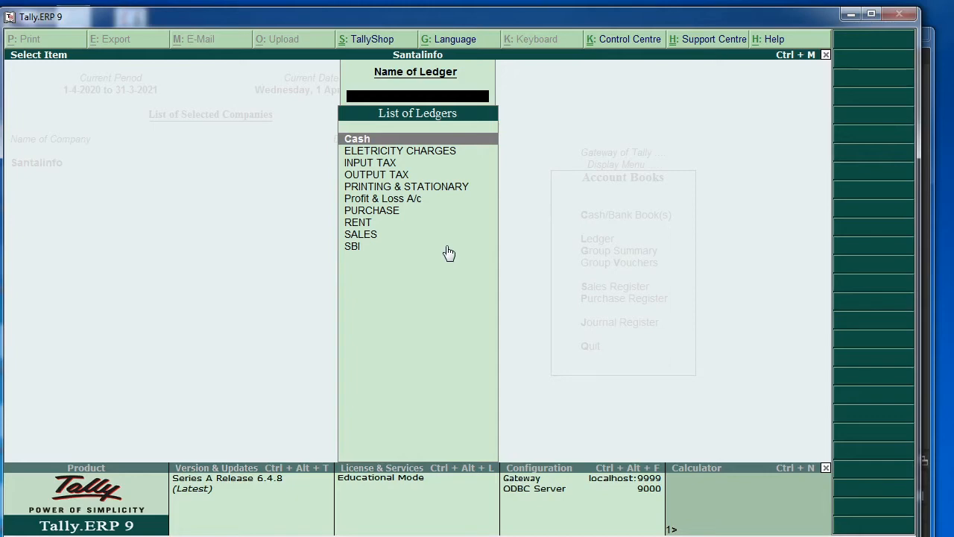
pyautogui.press('Return')
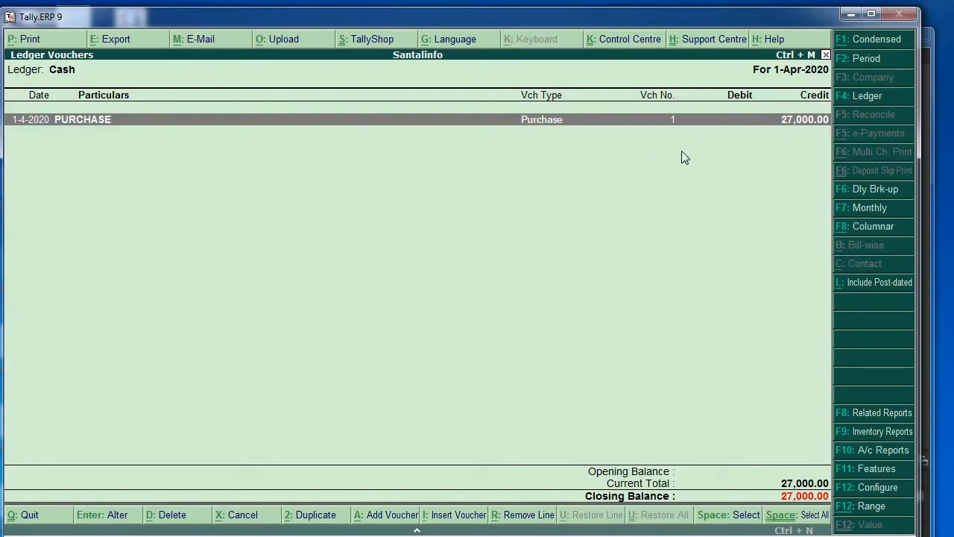
# - Inspect the purchase entry in the Cash ledger, then return to the list of ledgers without changing it
pyautogui.press('Return')
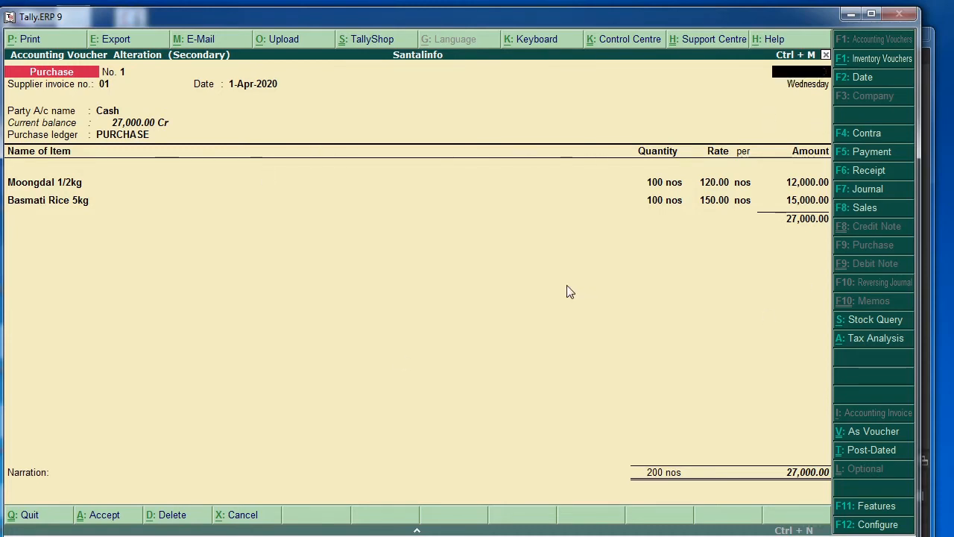
pyautogui.press('Escape')
pyautogui.press('y')
pyautogui.press('Escape')
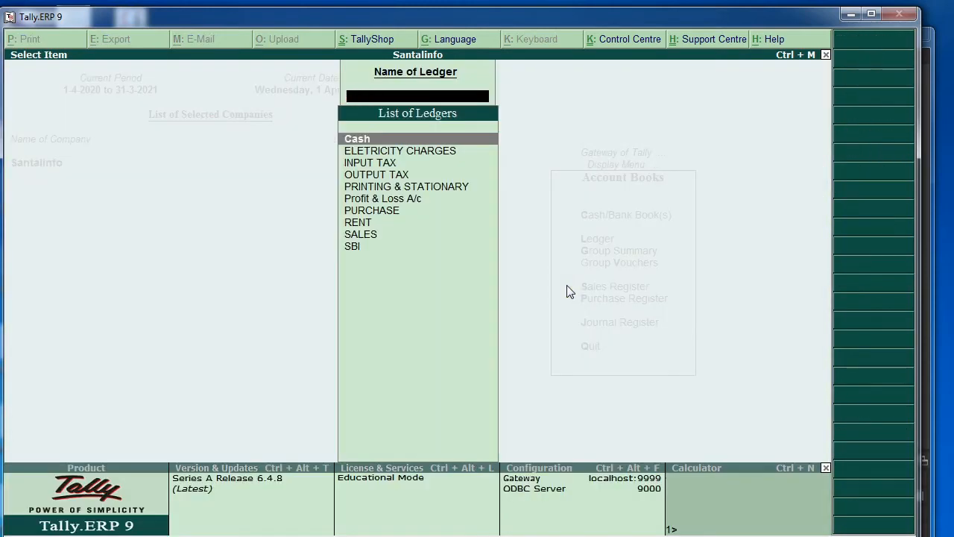
# - Leave the account books and start a new purchase accounting voucher with supplier invoice no. 02
pyautogui.press('Escape')
pyautogui.press('Escape')
pyautogui.press('Escape')
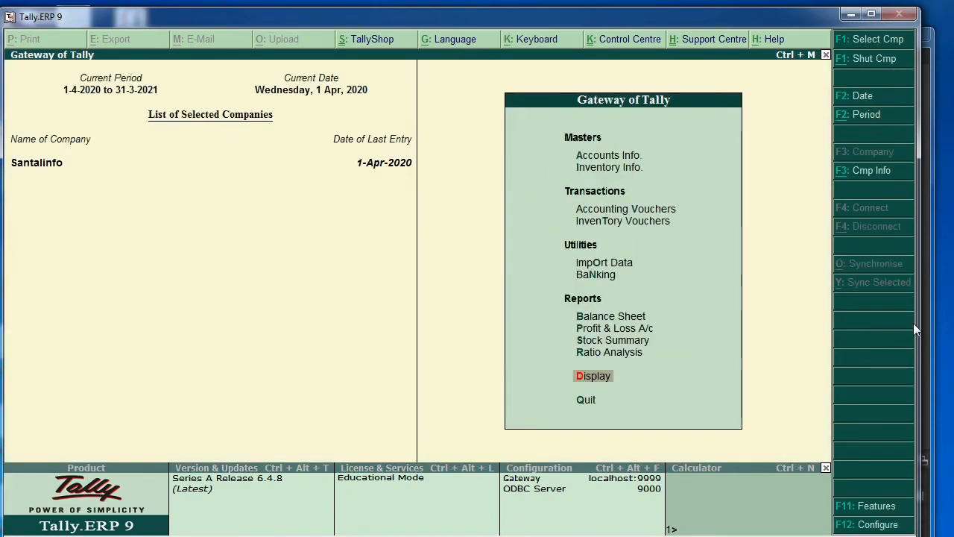
pyautogui.press('Escape')
pyautogui.press('n')
pyautogui.press('Down')
pyautogui.press('Down')
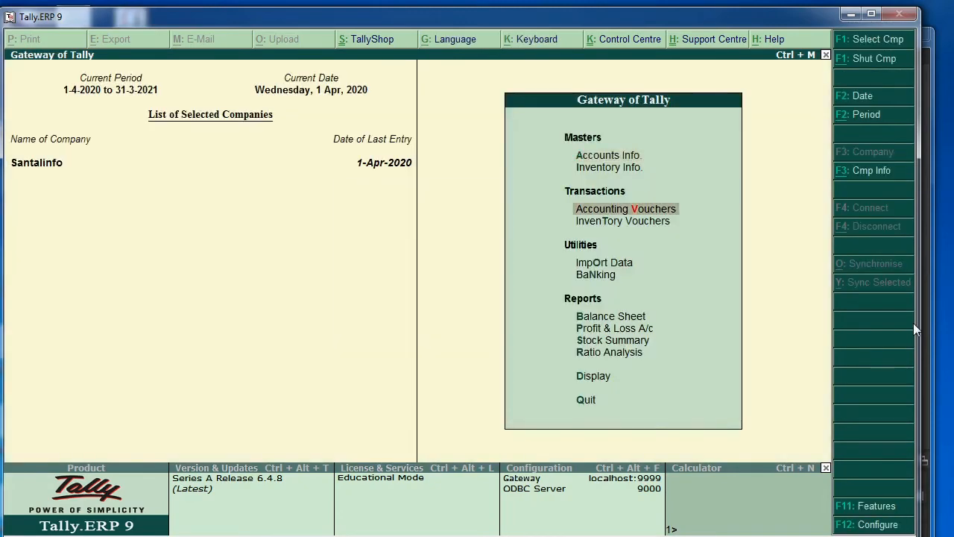
pyautogui.press('Return')
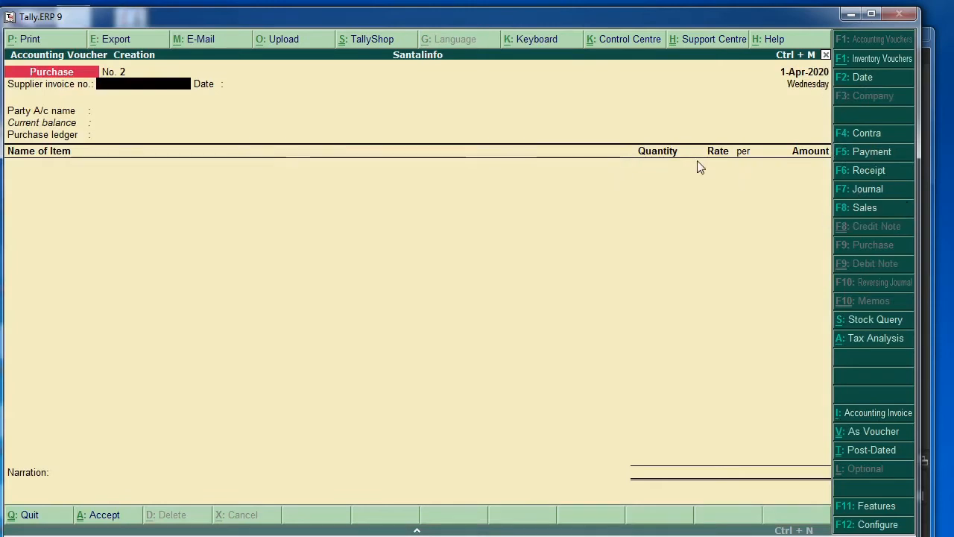
pyautogui.write('02')
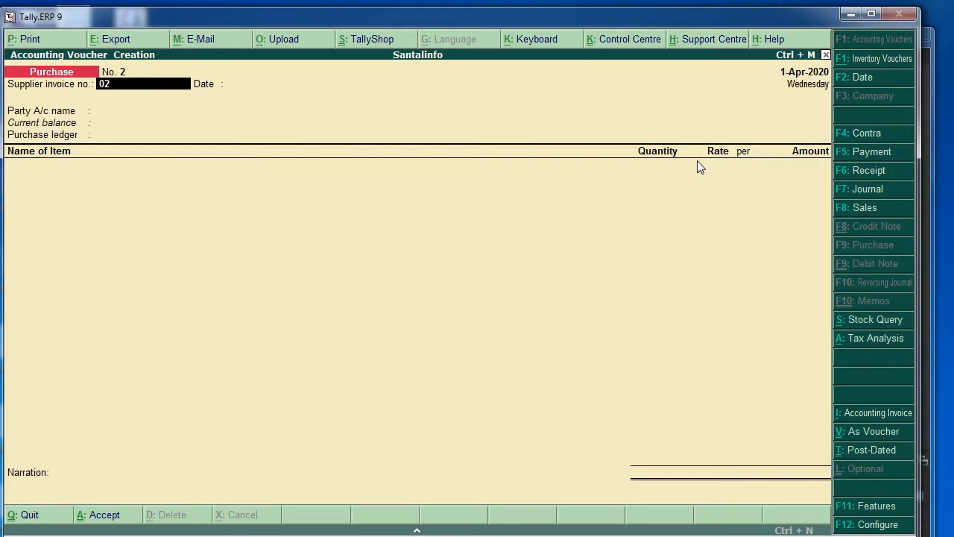
pyautogui.press('Return')
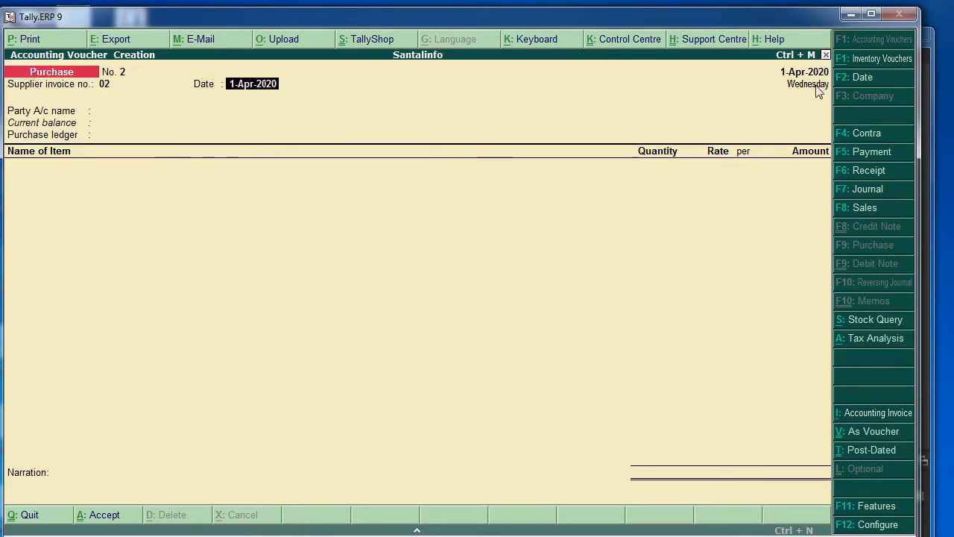
# - Set both the voucher date and the supplier invoice date of the purchase to 1-May-2020
pyautogui.press('F2')
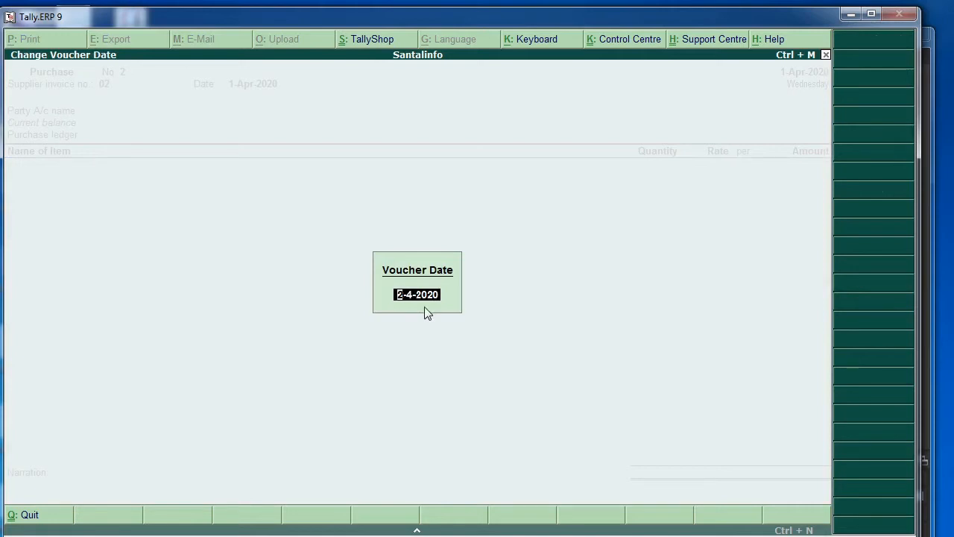
pyautogui.write('1-5')
pyautogui.press('Return')
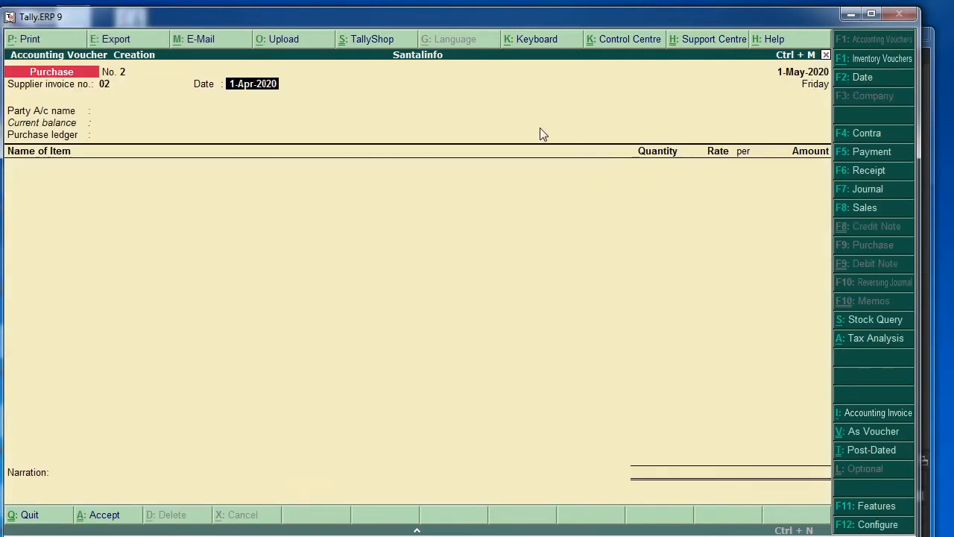
pyautogui.press('Return')
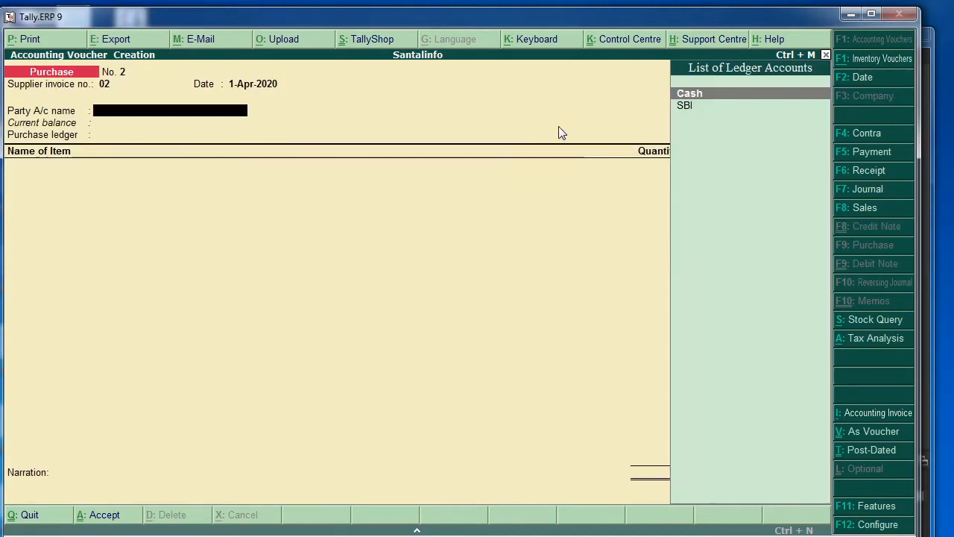
pyautogui.press('BackSpace')
pyautogui.press('BackSpace')
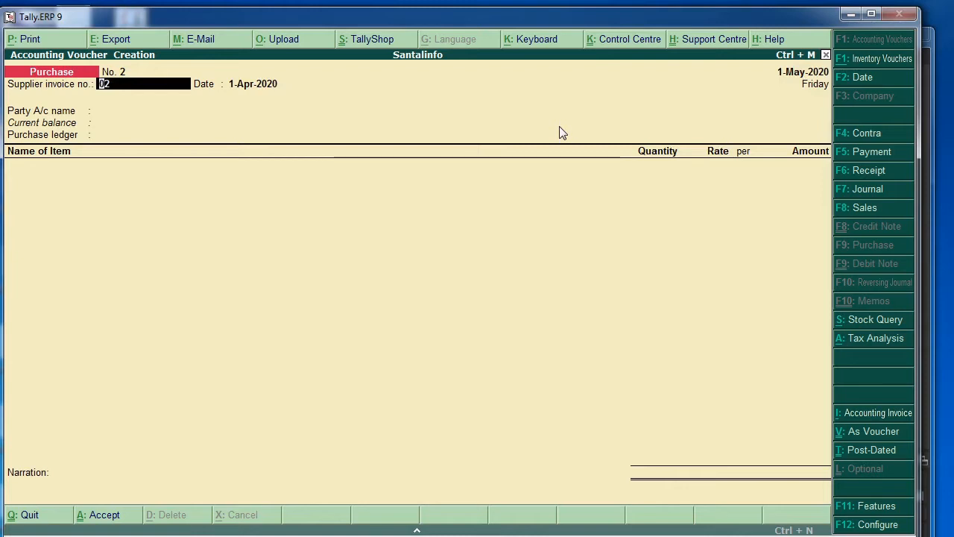
pyautogui.press('Return')
pyautogui.write('1')
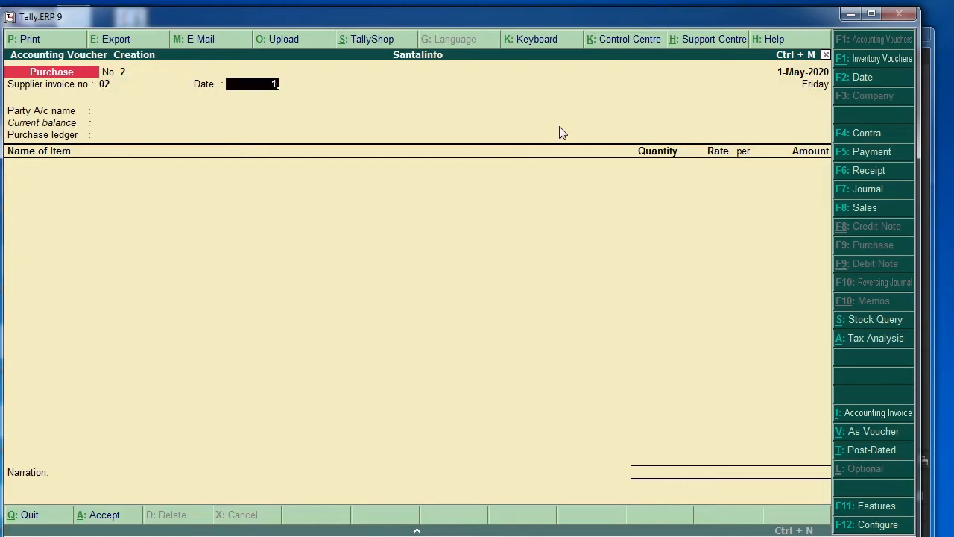
pyautogui.write('-5')
pyautogui.press('Return')
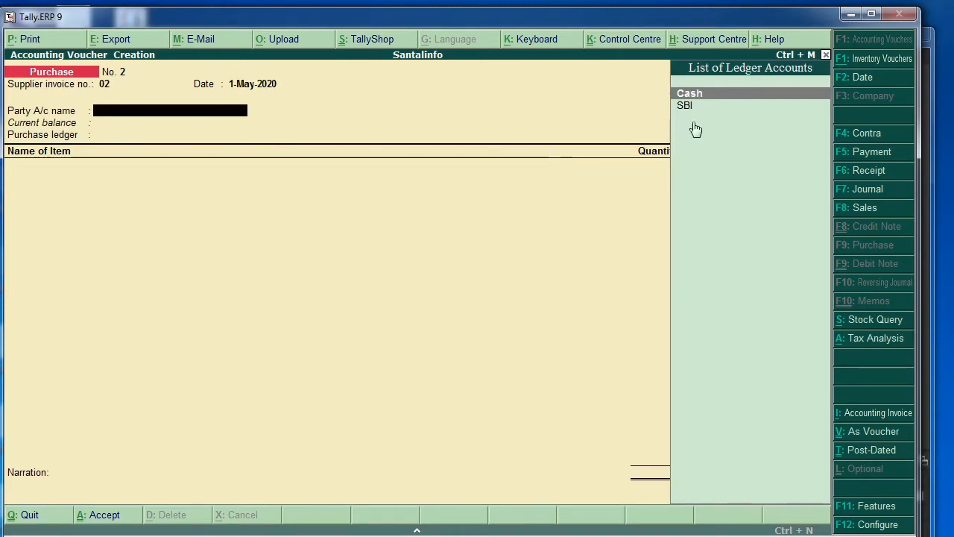
# - Choose SBI as the party account, keep its default supplier details, and use PURCHASE as the purchase ledger
pyautogui.press('Down')
pyautogui.press('Return')
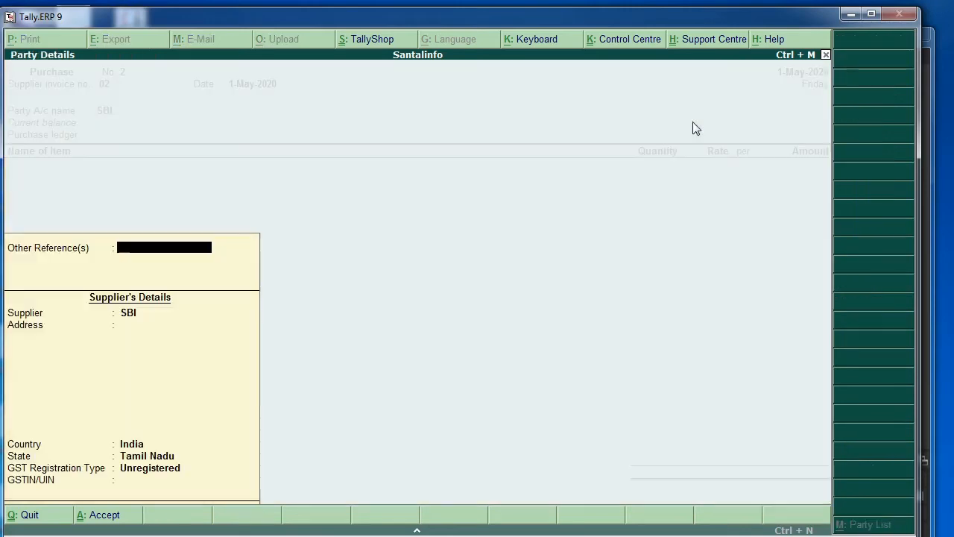
pyautogui.press('Return')
pyautogui.press('Return')
pyautogui.press('Return')
pyautogui.press('Return')
pyautogui.press('Return')
pyautogui.press('Return')
pyautogui.press('Return')
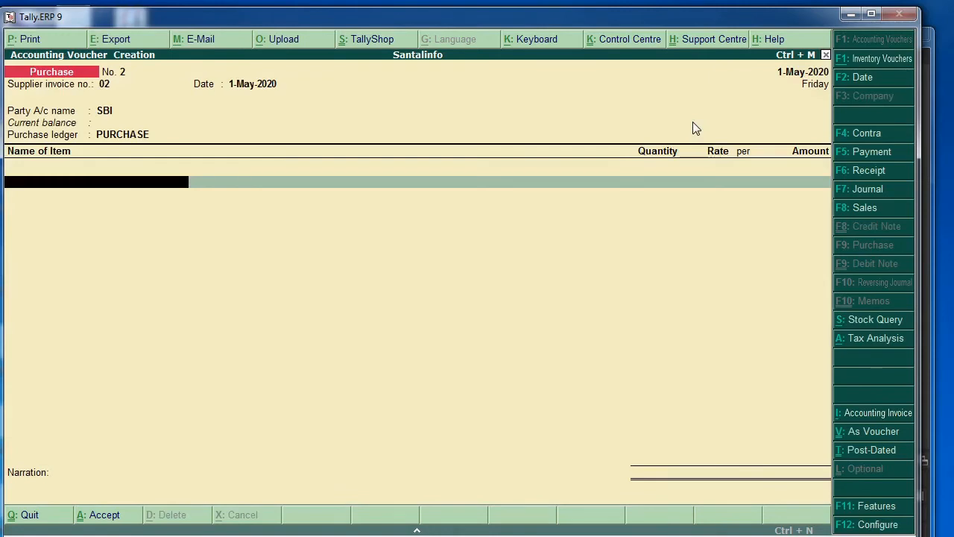
pyautogui.write('S')
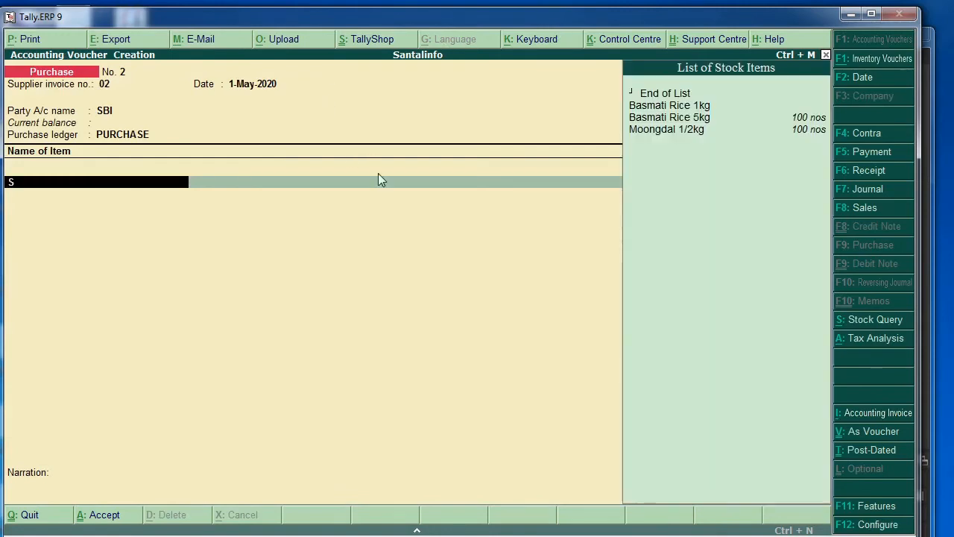
pyautogui.press('Down')
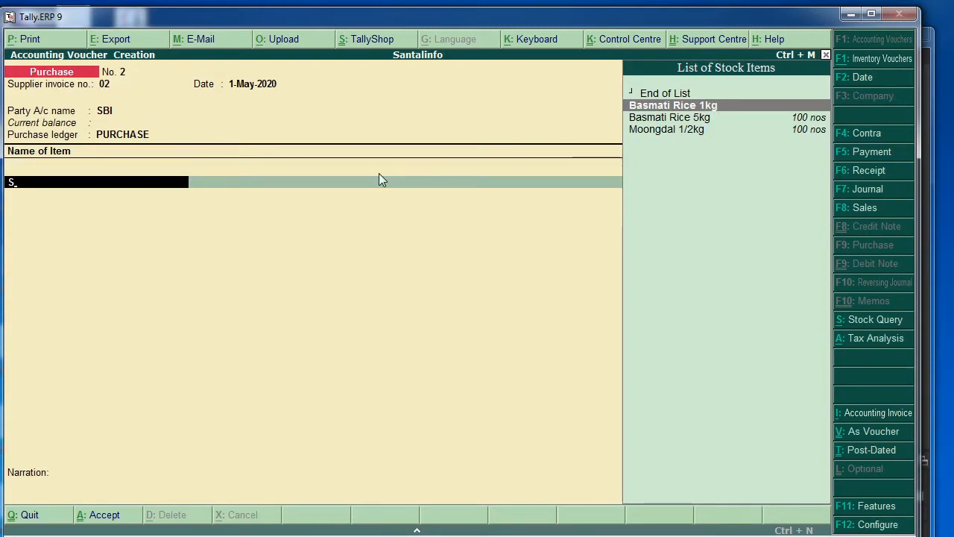
pyautogui.press('BackSpace')
pyautogui.write('s')
pyautogui.press('Return')
pyautogui.press('Return')
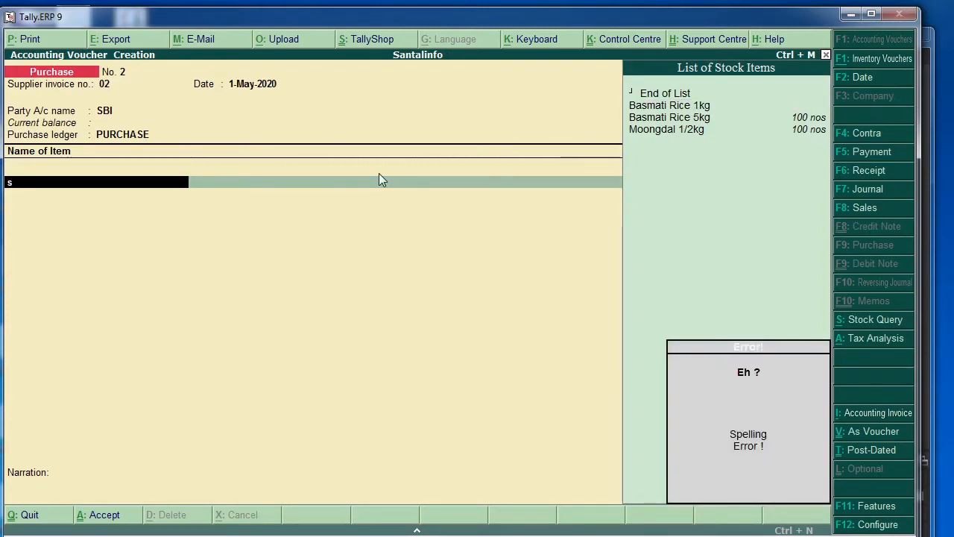
pyautogui.press('BackSpace')
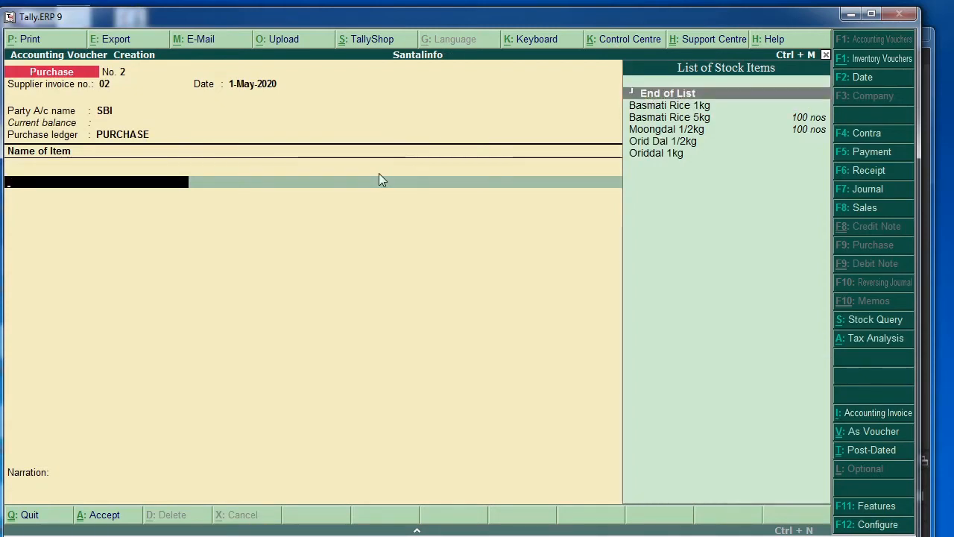
# - Add the stock item Basmati Rice 1kg with a quantity of 100 nos at a rate of 120
pyautogui.press('Down')
pyautogui.press('Return')
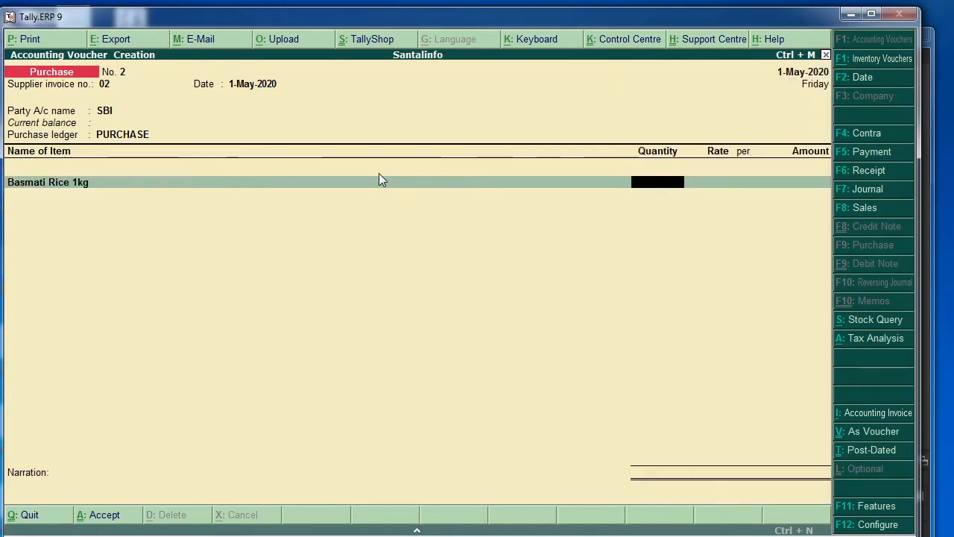
pyautogui.write('100')
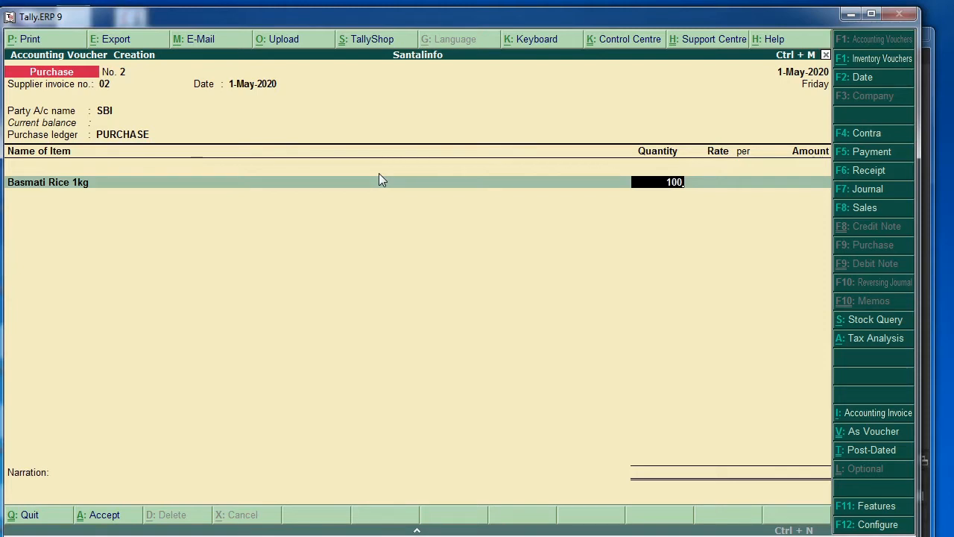
pyautogui.press('Return')
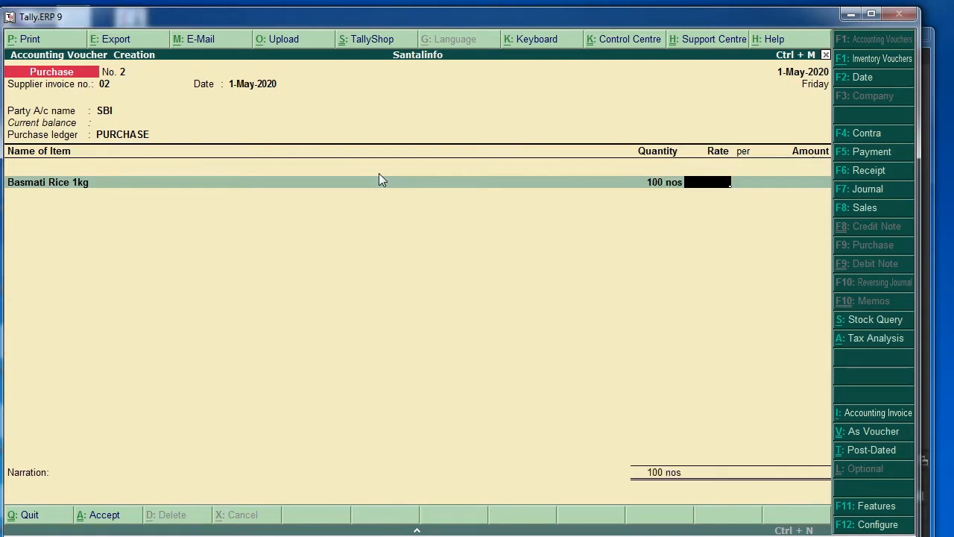
pyautogui.write('120')
pyautogui.press('Return')
pyautogui.press('Return')
pyautogui.press('Return')
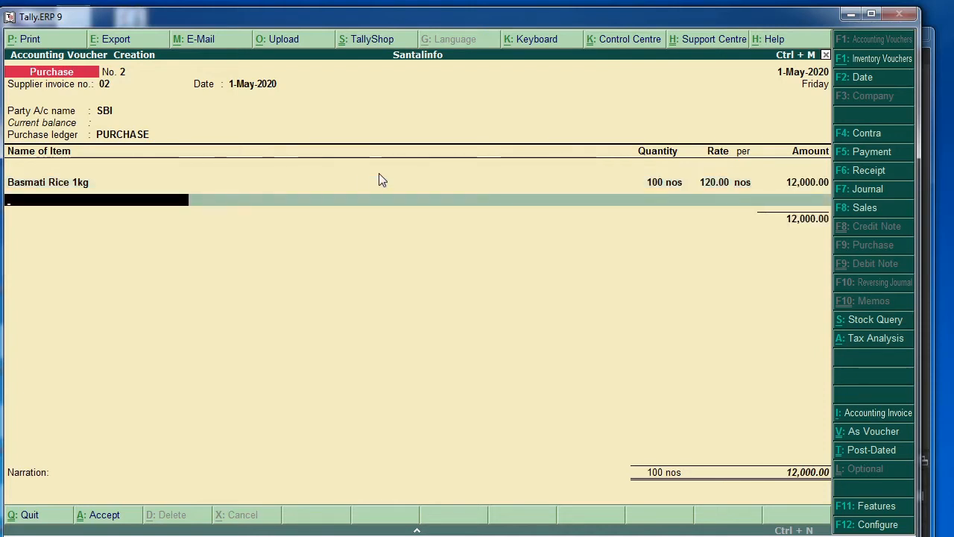
# - Add the stock item Orid Dal 1/2kg with 100 nos at a rate of 80, and finish the item list
pyautogui.write('D')
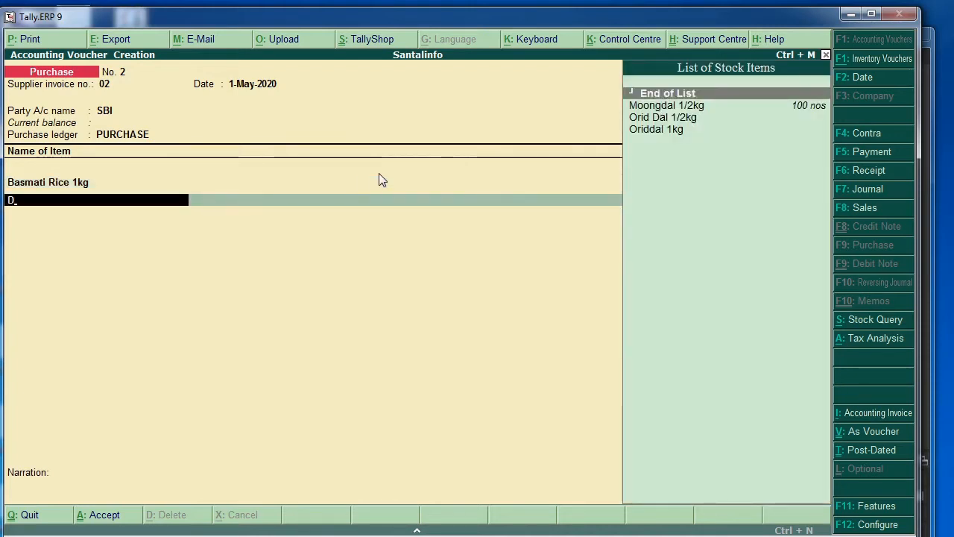
pyautogui.press('Down')
pyautogui.press('Down')
pyautogui.press('Return')
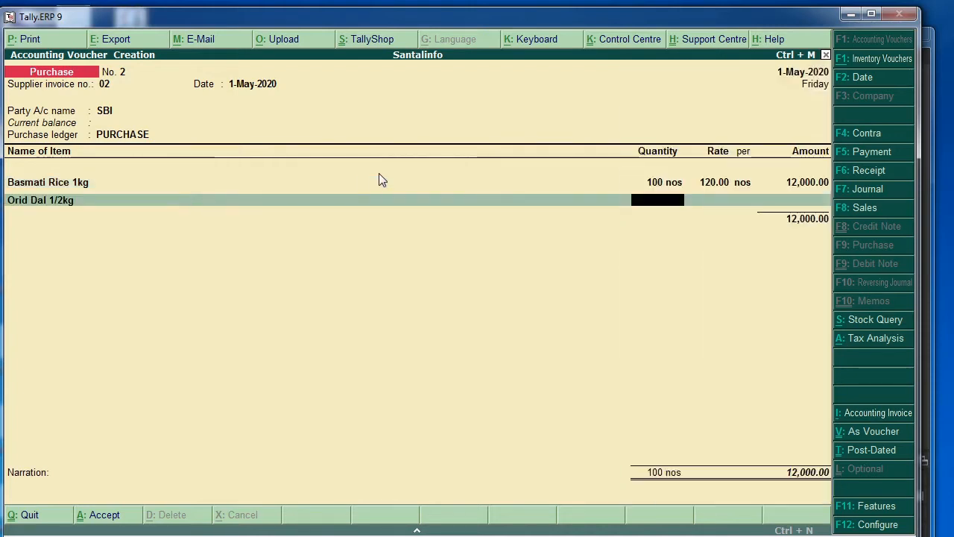
pyautogui.write('100')
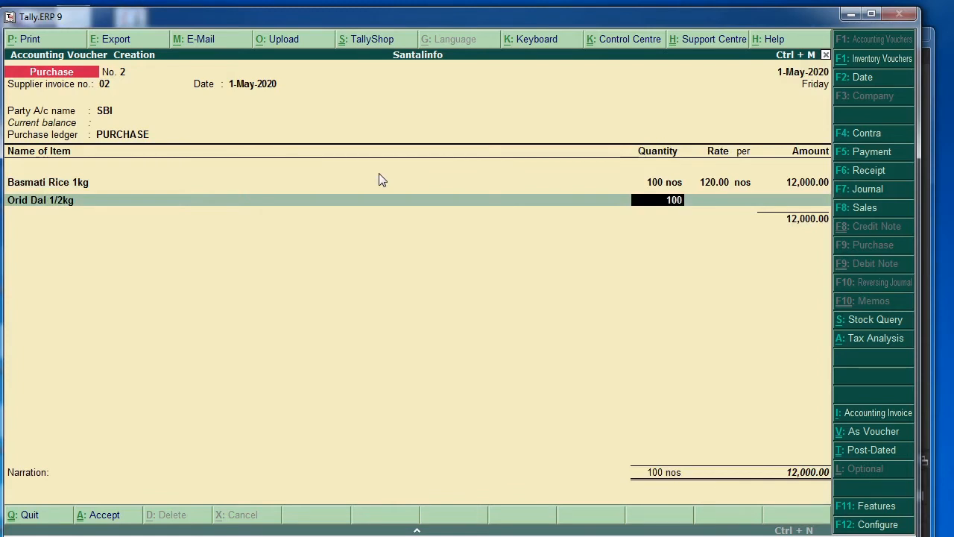
pyautogui.press('Return')
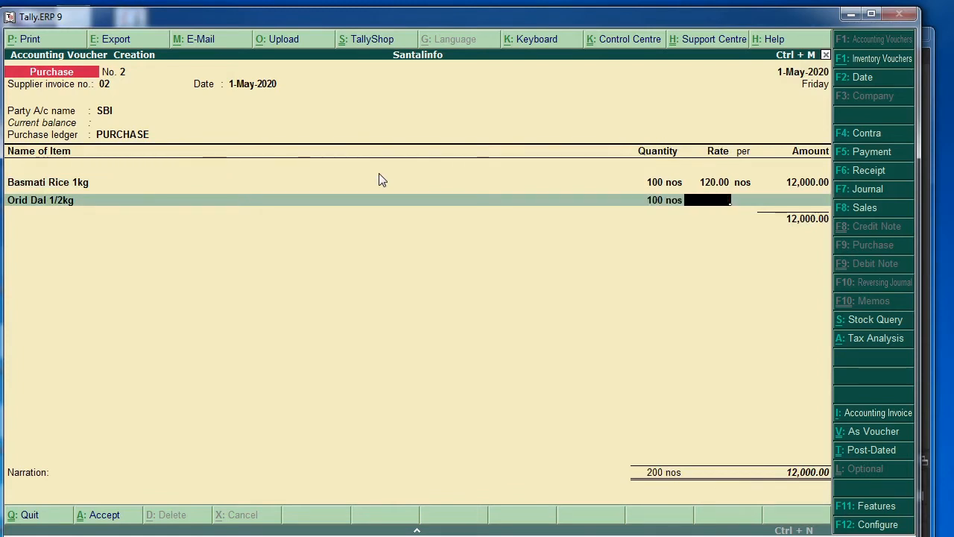
pyautogui.write('80')
pyautogui.press('Return')
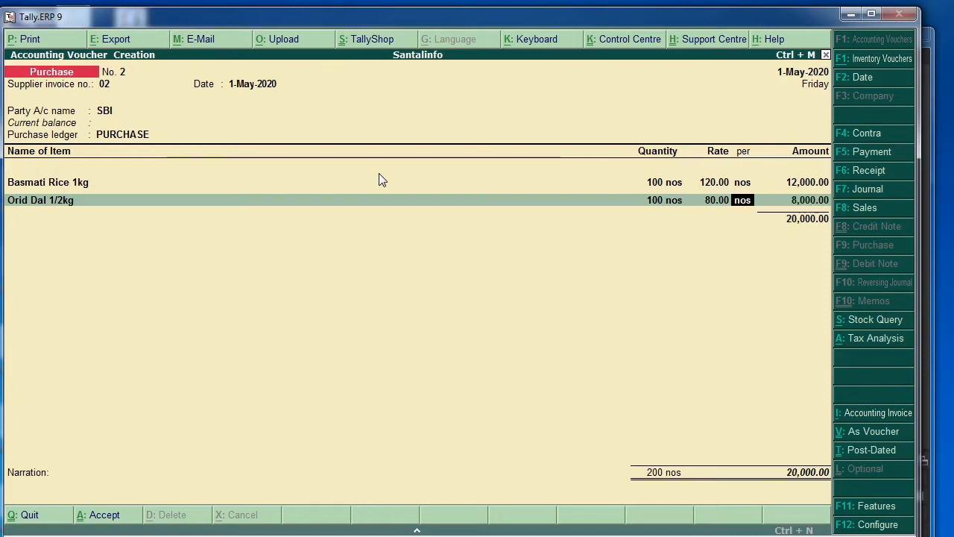
pyautogui.press('Return')
pyautogui.press('Return')
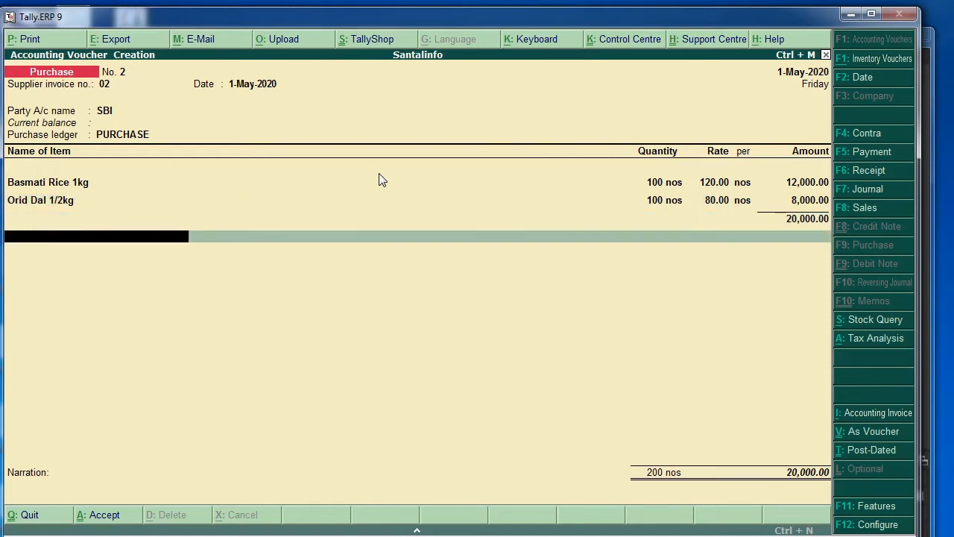
# - Save the purchase voucher without a narration, allocating the SBI payment as a cheque dated 1-May-2020 with no instrument number
pyautogui.press('Return')
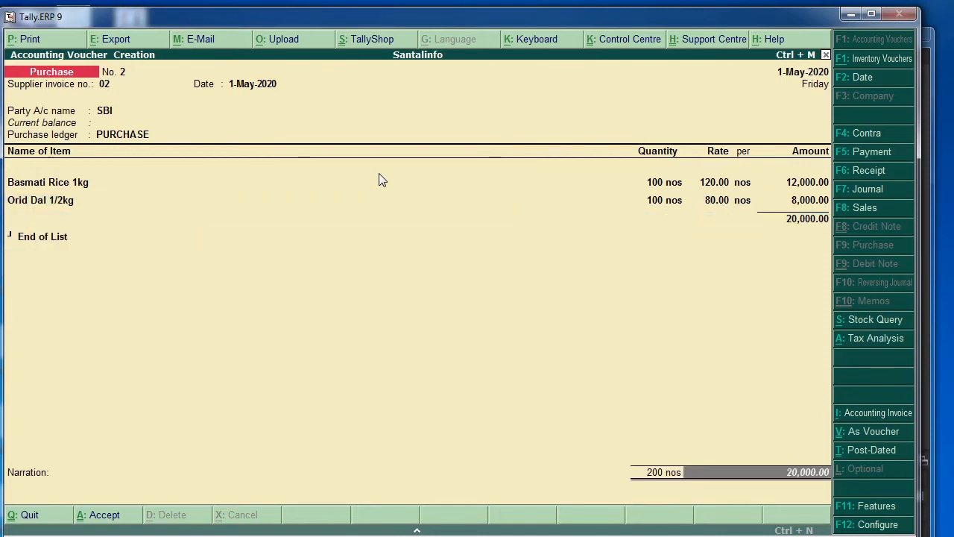
pyautogui.press('Return')
pyautogui.press('Return')
pyautogui.press('Return')
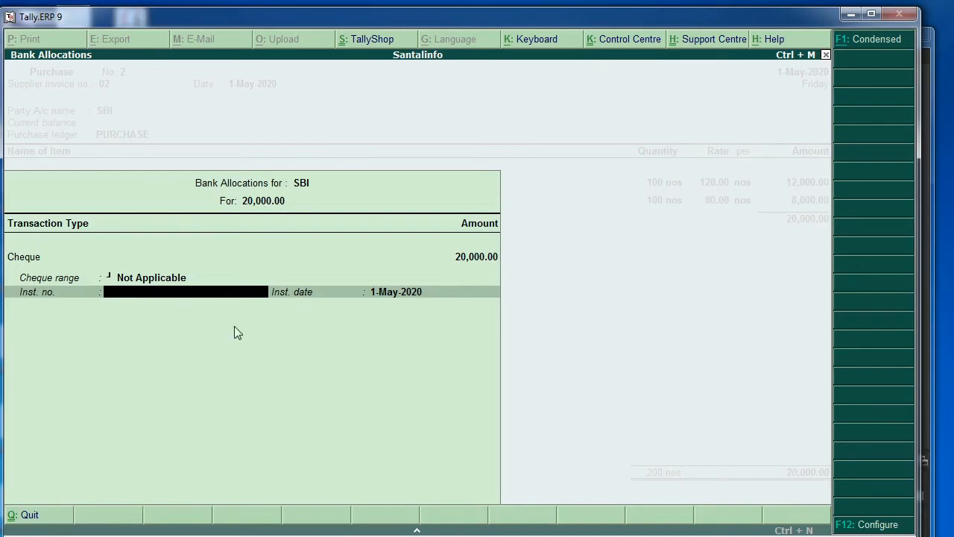
pyautogui.press('Return')
pyautogui.press('Return')
pyautogui.press('Return')
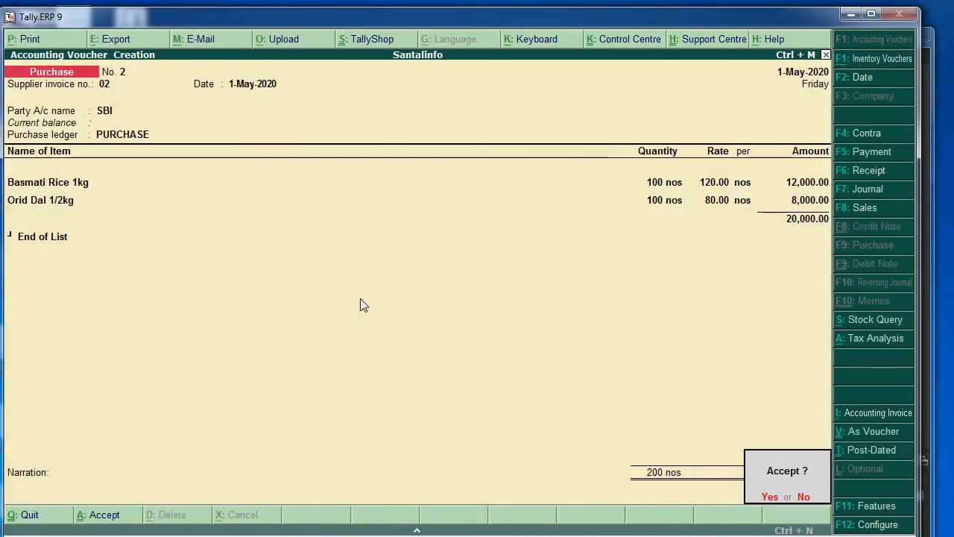
pyautogui.press('Return')
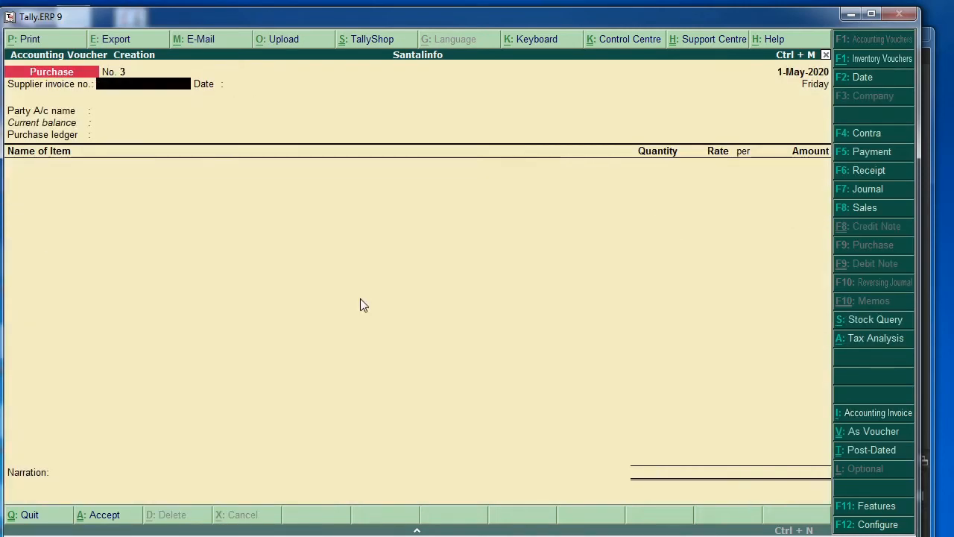
# - Leave the blank purchase voucher and open the ledger selection in the account books
pyautogui.press('Escape')
pyautogui.press('Return')
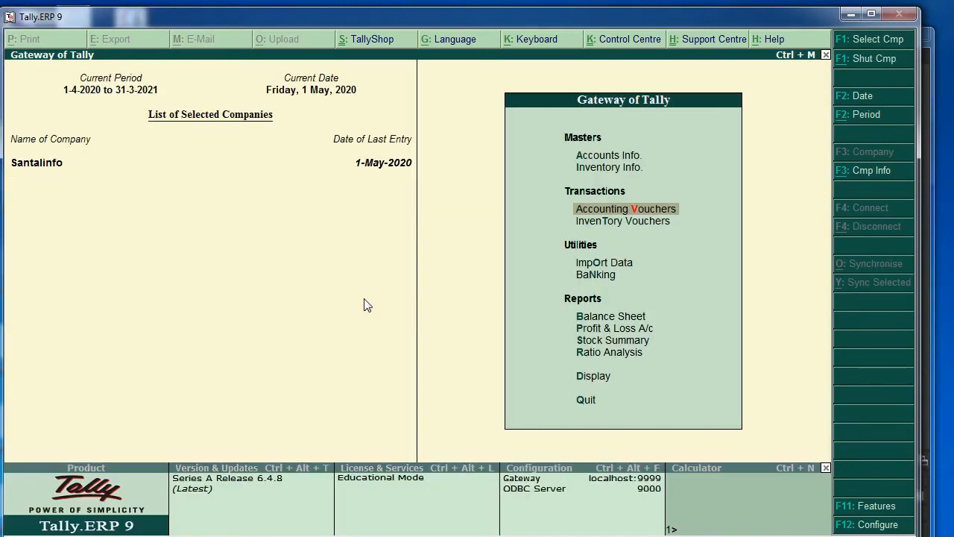
pyautogui.press('Escape')
pyautogui.press('Escape')
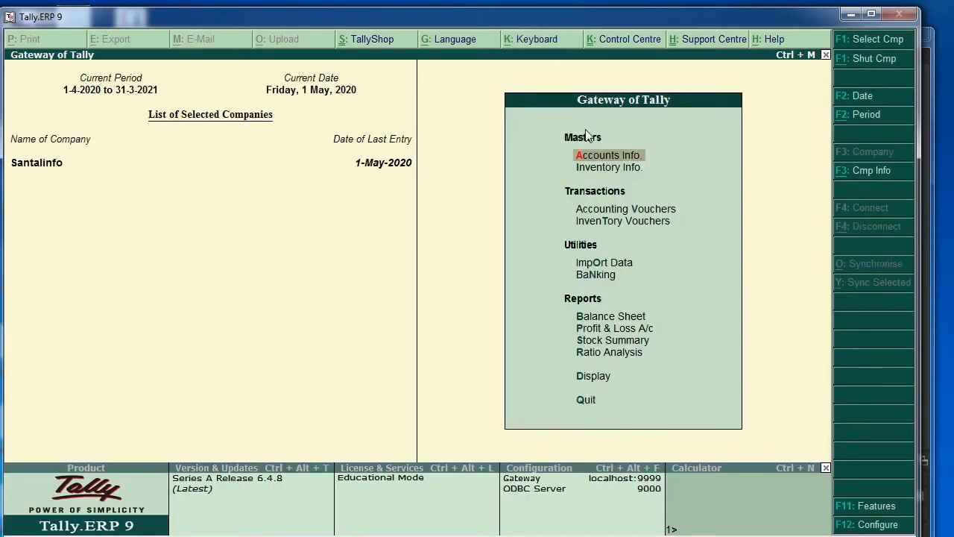
pyautogui.press('d')
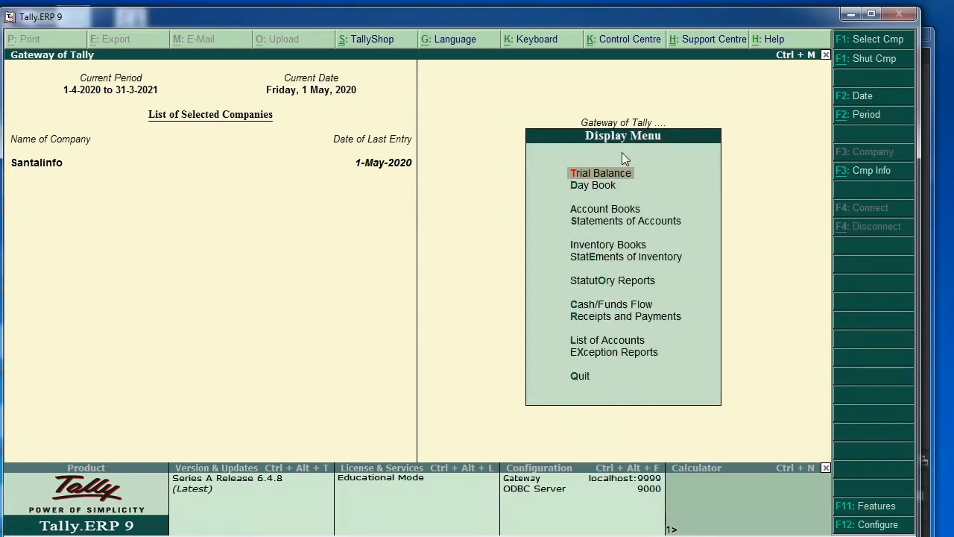
pyautogui.click(666, 211)
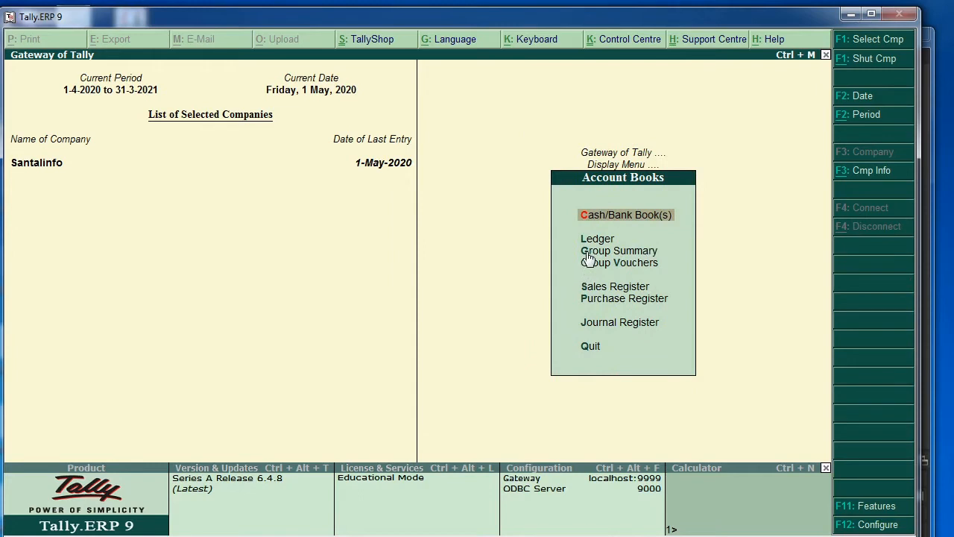
pyautogui.press('l')
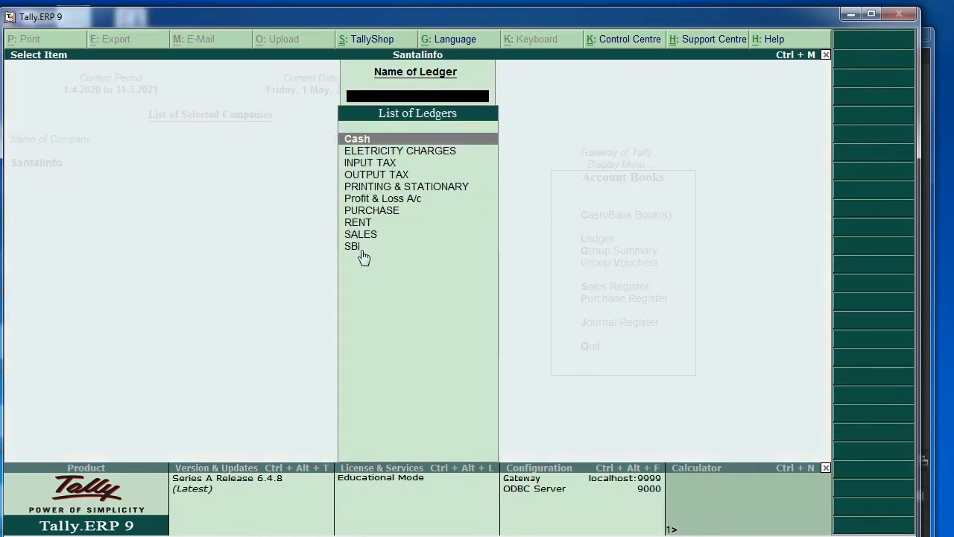
# - Display the ledger vouchers of the SBI account
pyautogui.press('Down')
pyautogui.press('Down')
pyautogui.press('Down')
pyautogui.press('Down')
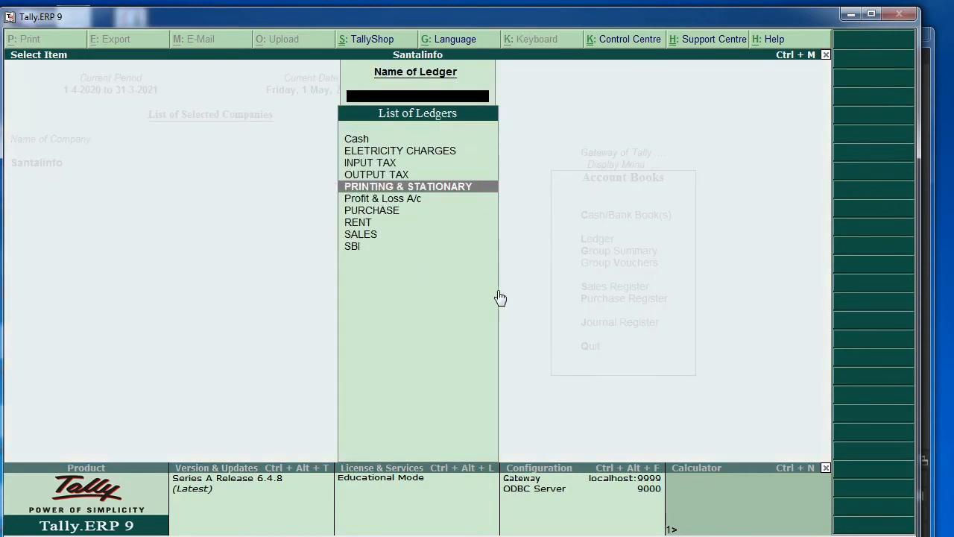
pyautogui.press('Down')
pyautogui.press('Down')
pyautogui.press('Down')
pyautogui.press('Down')
pyautogui.press('Down')
pyautogui.press('Return')
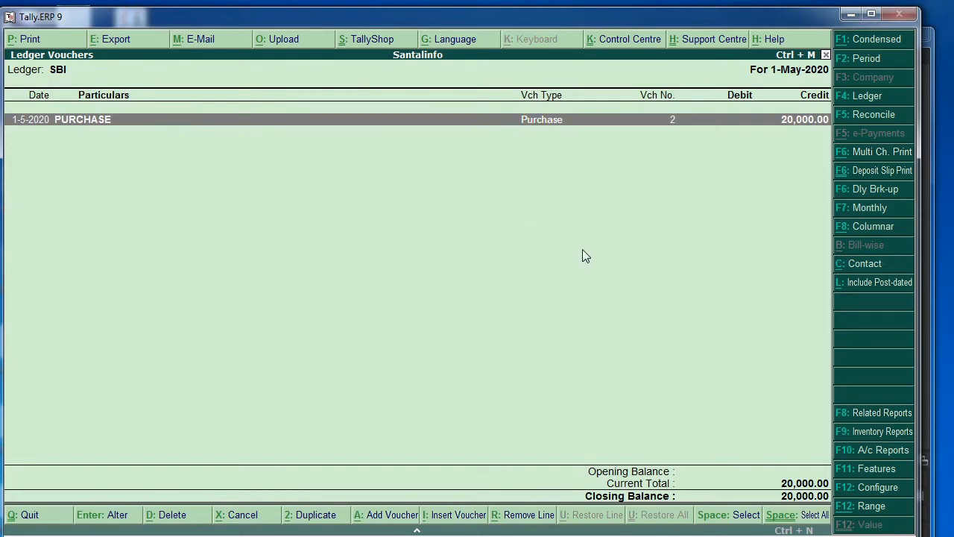
# - Open the purchase entry in the SBI ledger to review its items, and return to the Gateway of Tally without altering it
pyautogui.press('Return')
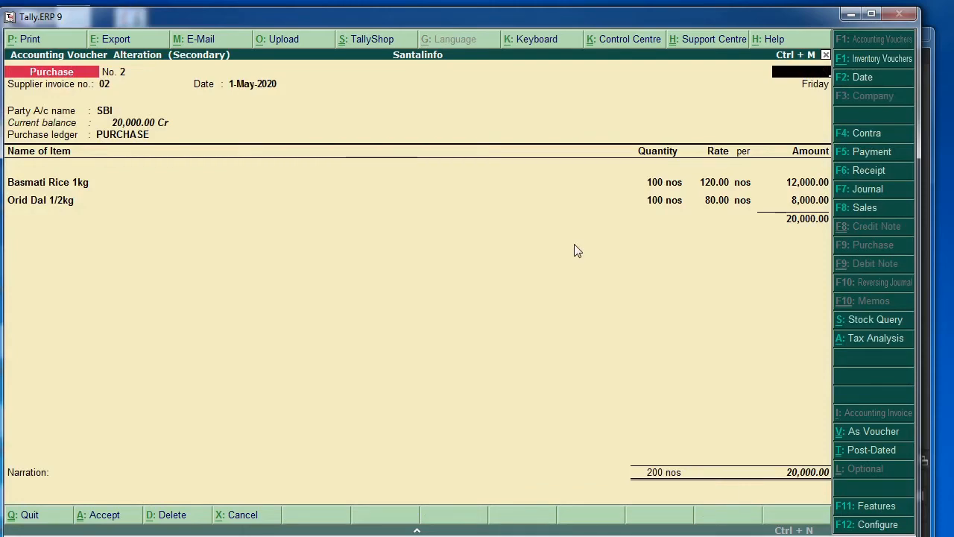
pyautogui.press('Escape')
pyautogui.press('y')
pyautogui.press('Escape')
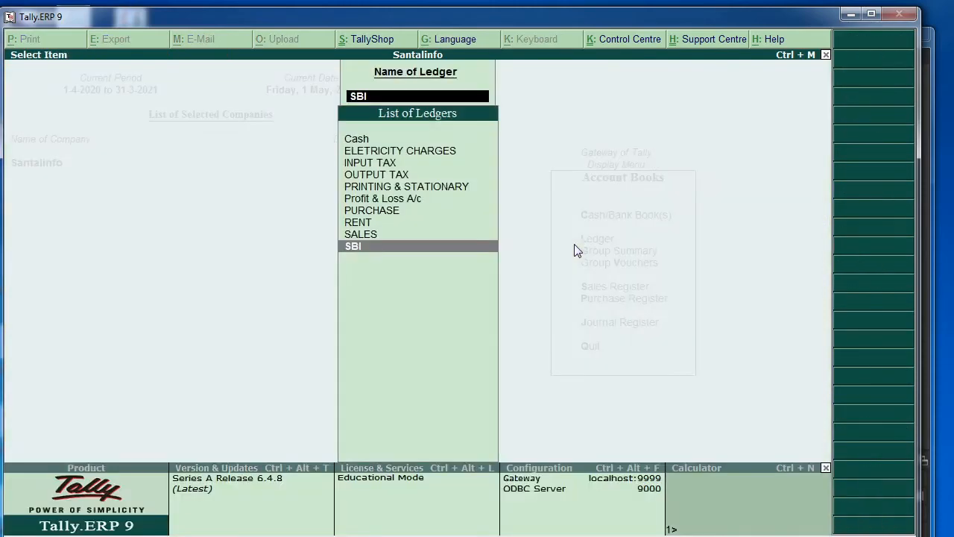
pyautogui.press('Escape')
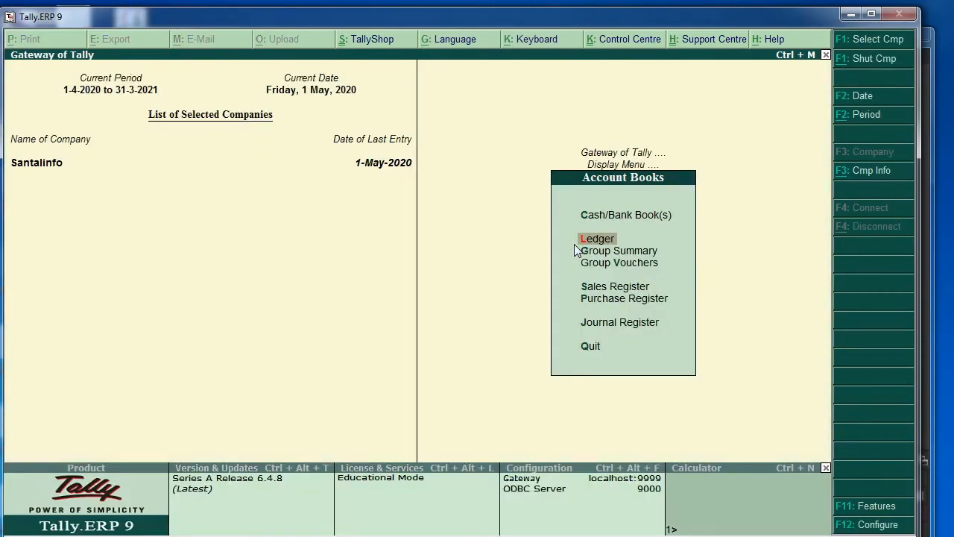
pyautogui.press('Escape')
pyautogui.press('Escape')
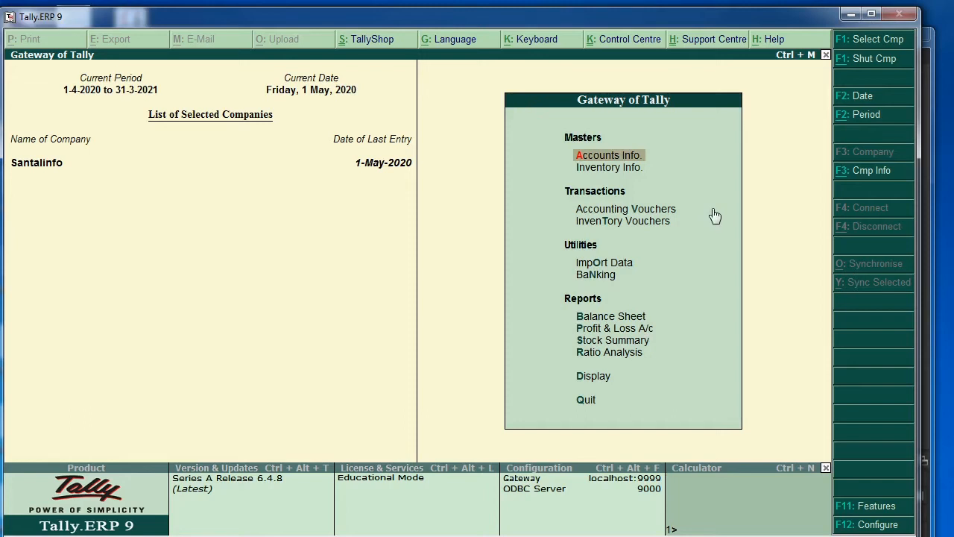
# - Start a new purchase accounting voucher with supplier invoice number 03
pyautogui.press('Down')
pyautogui.press('Down')
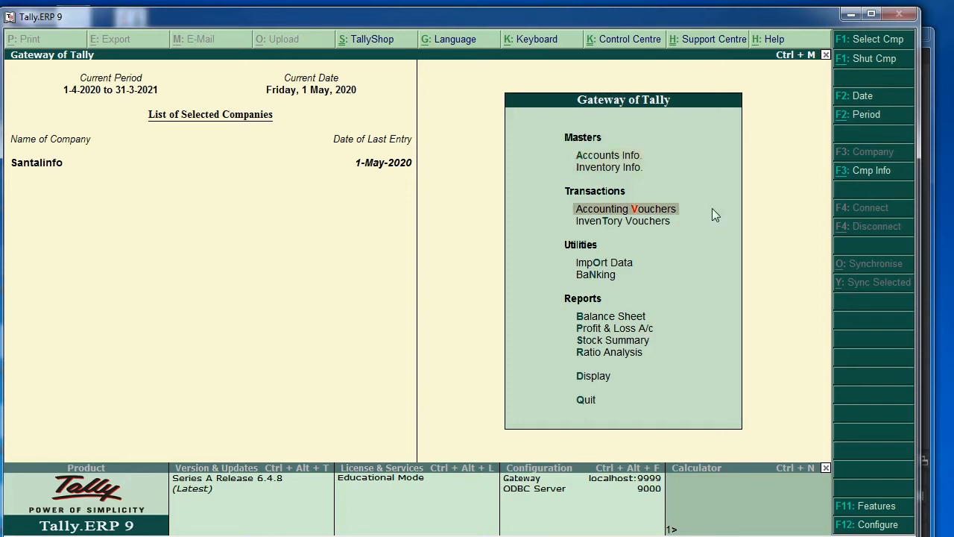
pyautogui.press('Return')
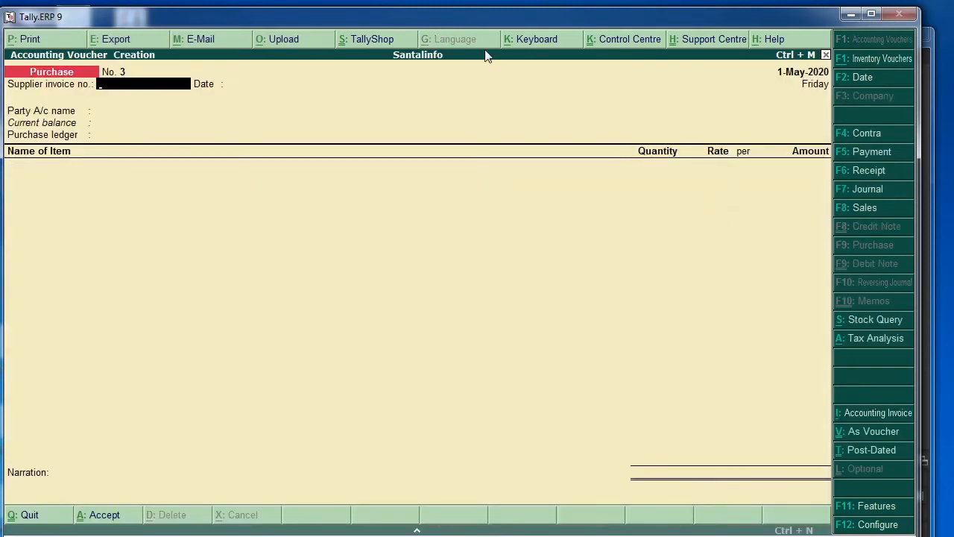
pyautogui.write('03')
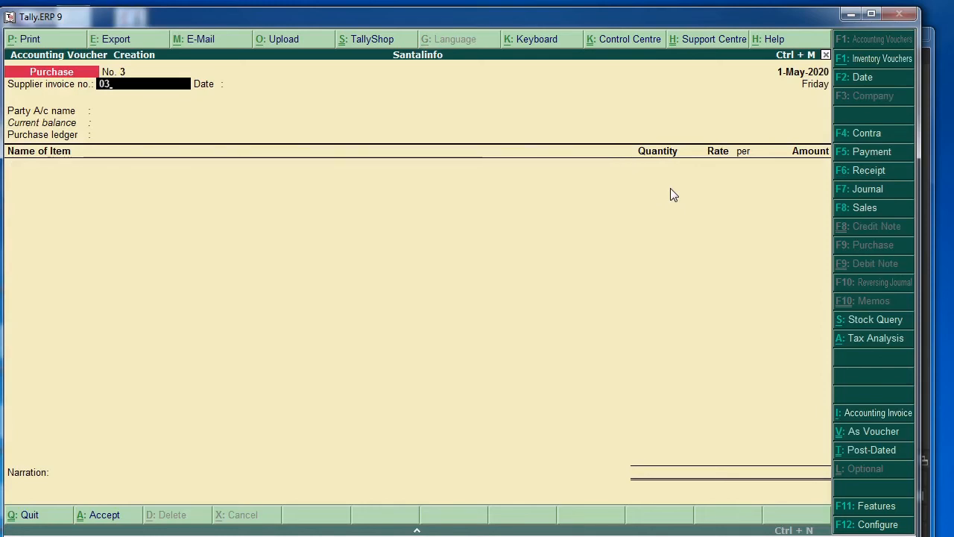
pyautogui.press('Return')
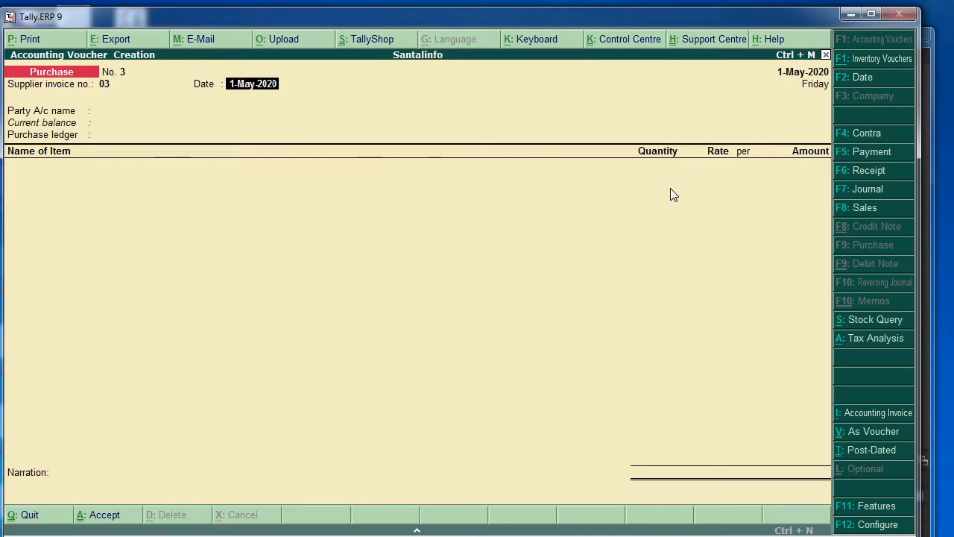
# - Set both the voucher date and the supplier invoice date to 1-Jun-2020
pyautogui.press('F2')
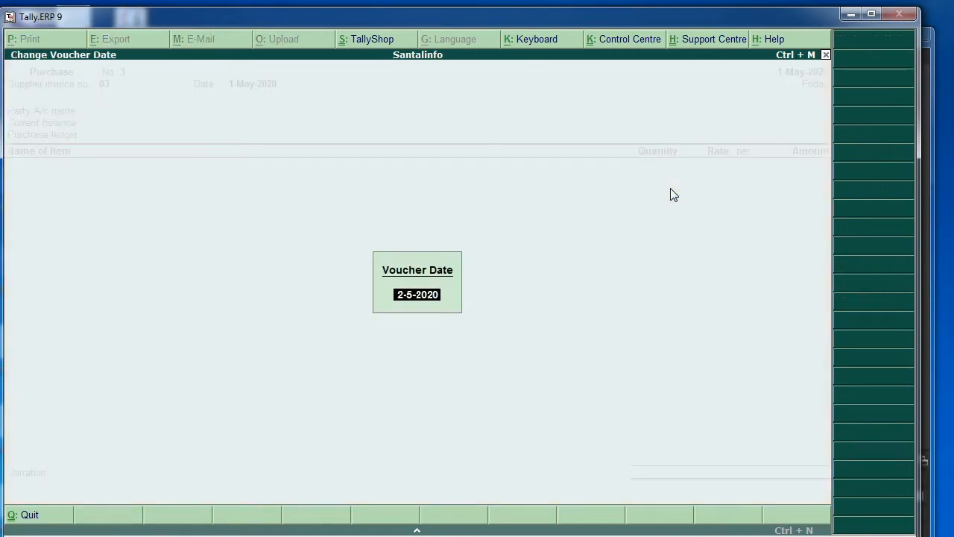
pyautogui.write('1-6')
pyautogui.press('Return')
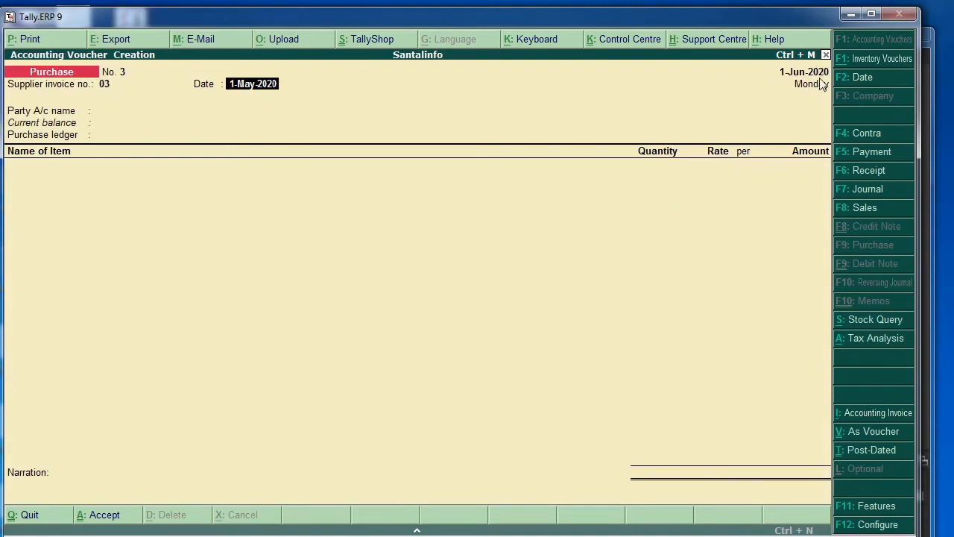
pyautogui.press('Return')
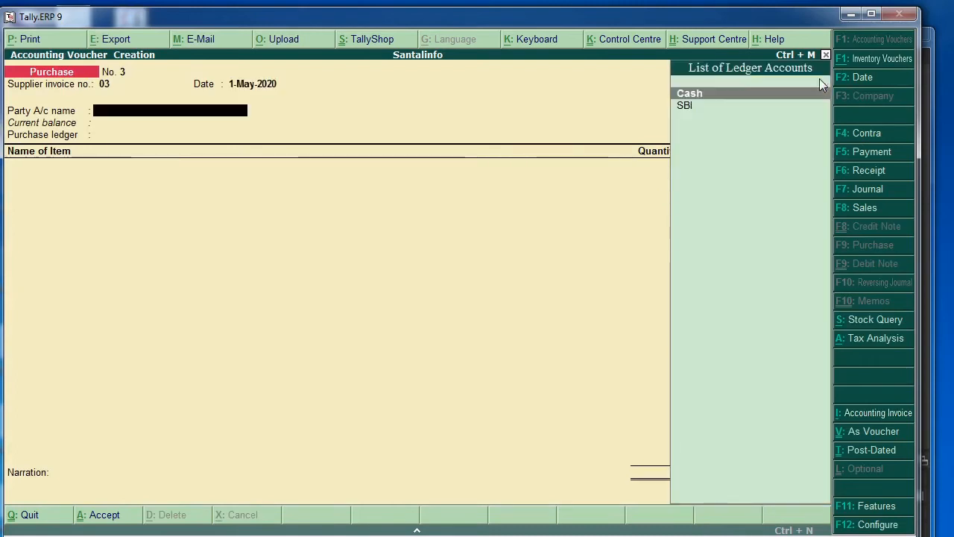
pyautogui.press('BackSpace')
pyautogui.write('1-6')
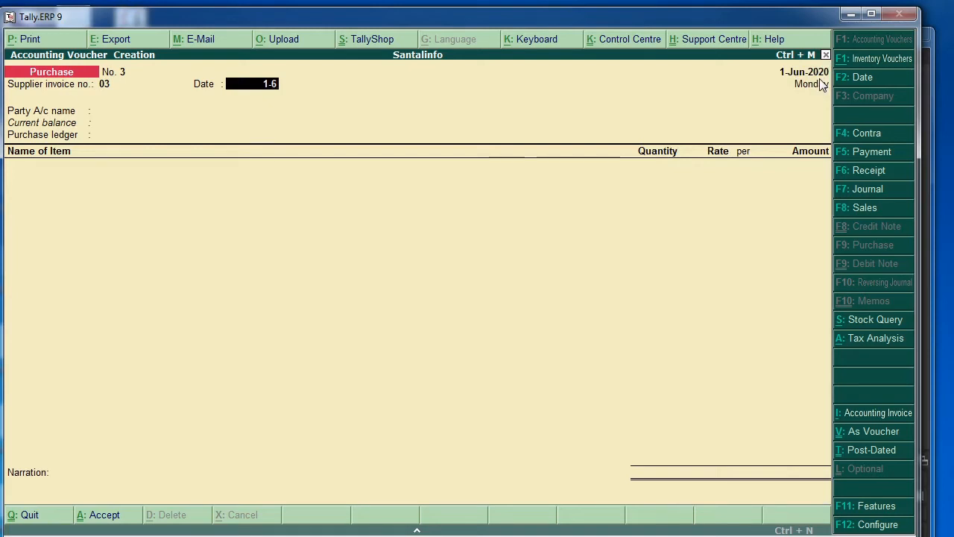
pyautogui.press('Return')
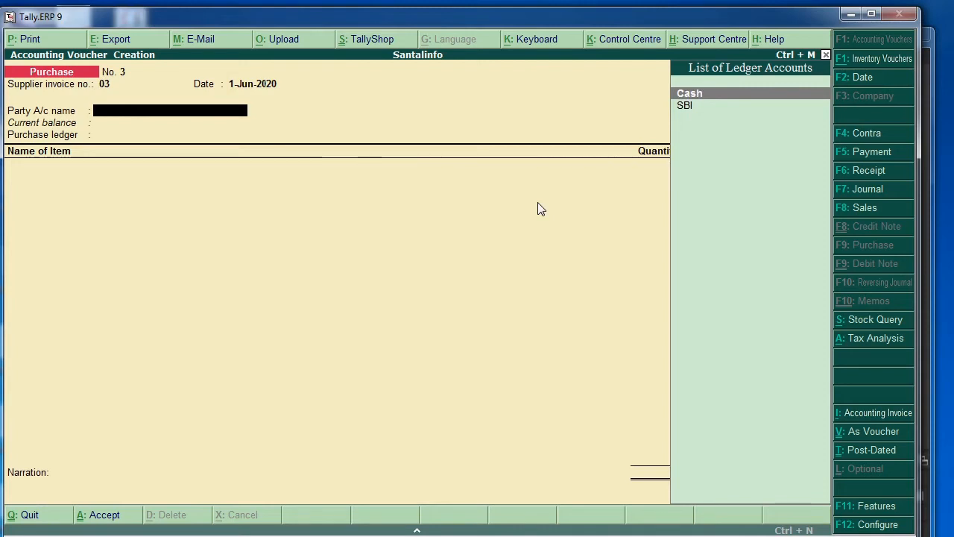
# - Start a new party ledger from the voucher, named Abc Company Cr, and group it under Sundry Creditors
pyautogui.hotkey('alt', 'c')
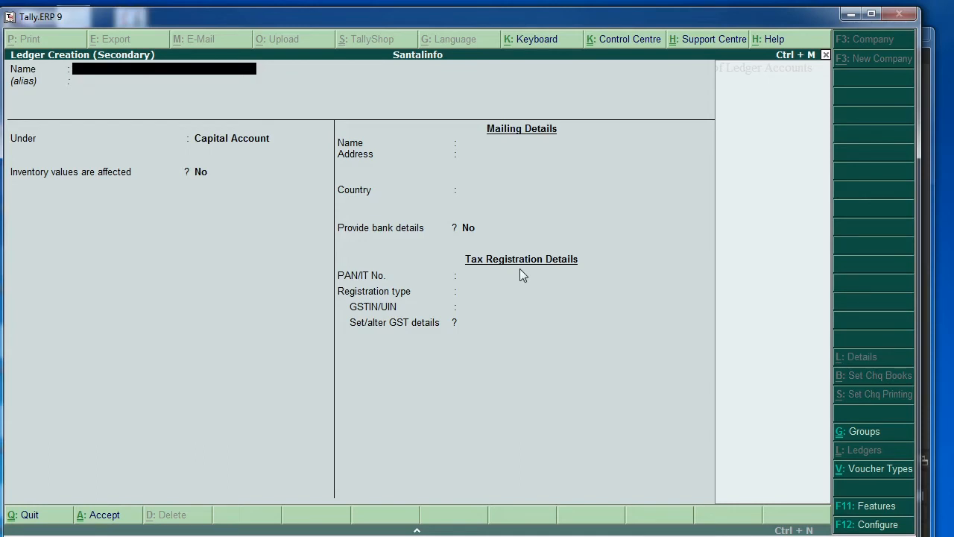
pyautogui.write('Abc Company cr')
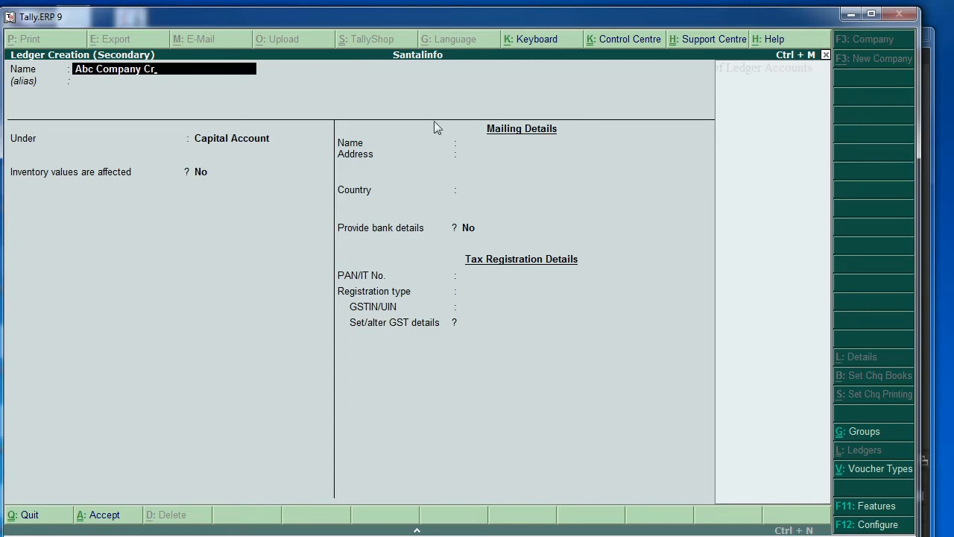
pyautogui.press('Return')
pyautogui.press('Return')
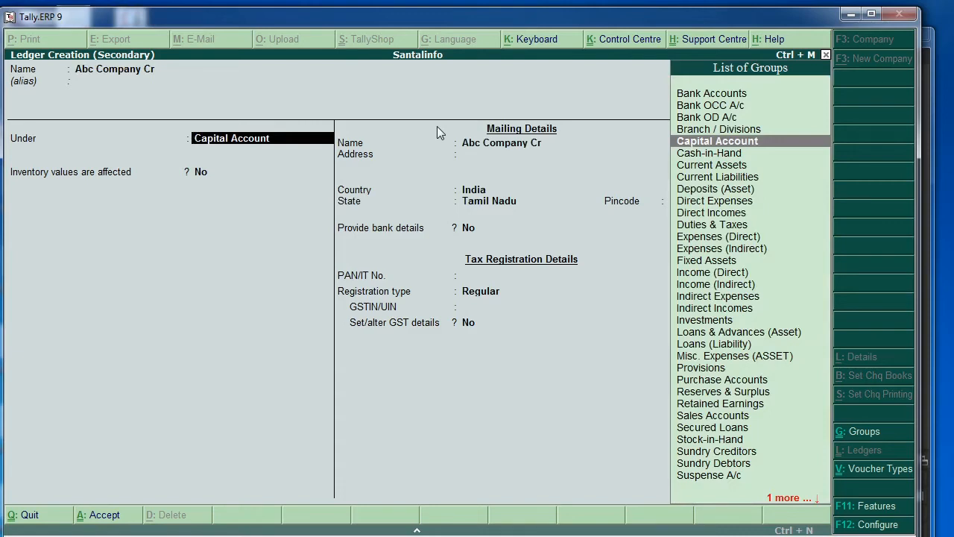
pyautogui.write('S')
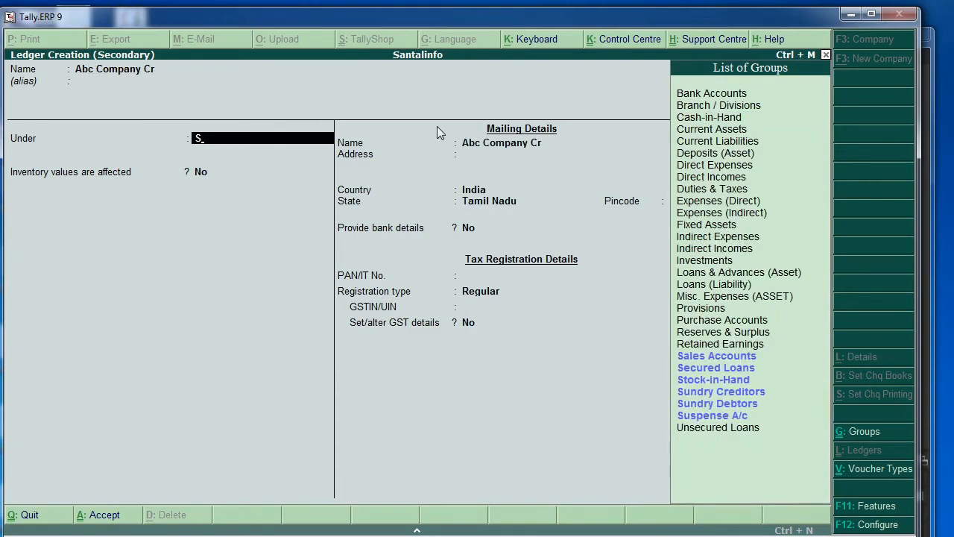
pyautogui.press('Down')
pyautogui.press('Down')
pyautogui.press('Down')
pyautogui.press('Down')
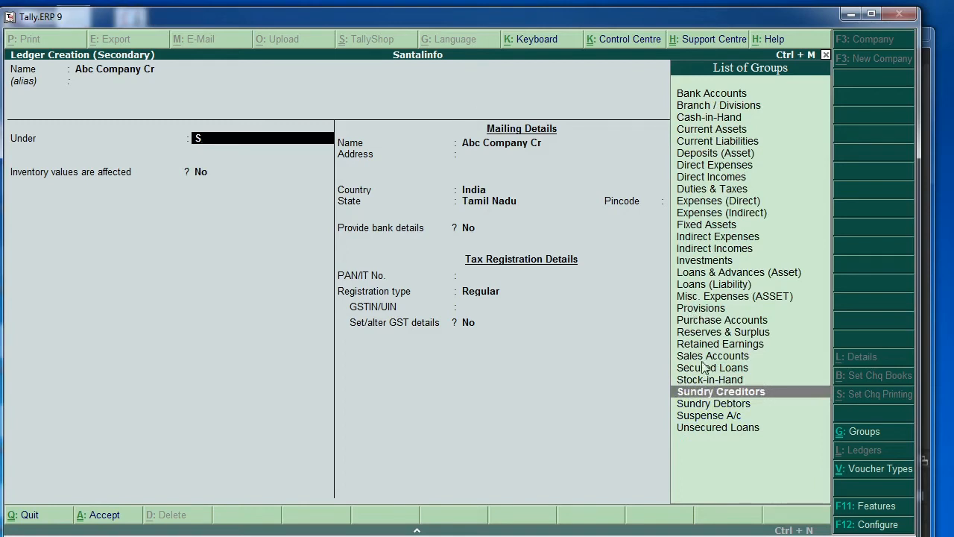
pyautogui.click(784, 393)
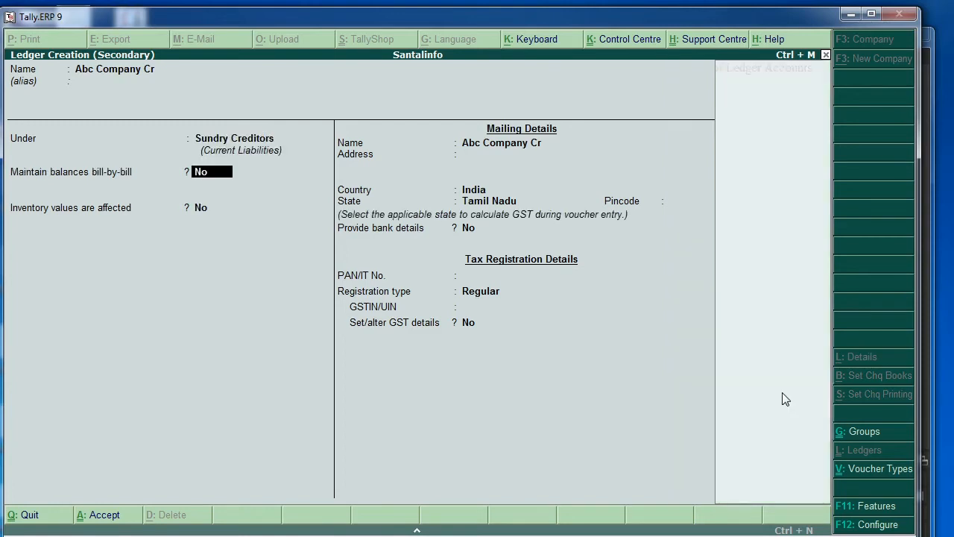
# - Keep the new ledger's default balance, mailing, bank and tax settings, leave the address and PAN blank, and save it
pyautogui.press('Return')
pyautogui.press('Return')
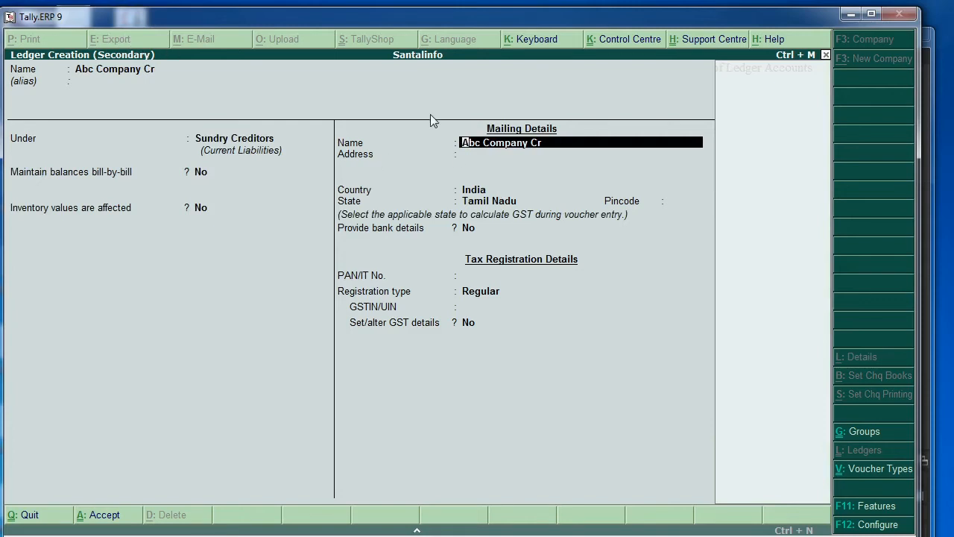
pyautogui.press('Return')
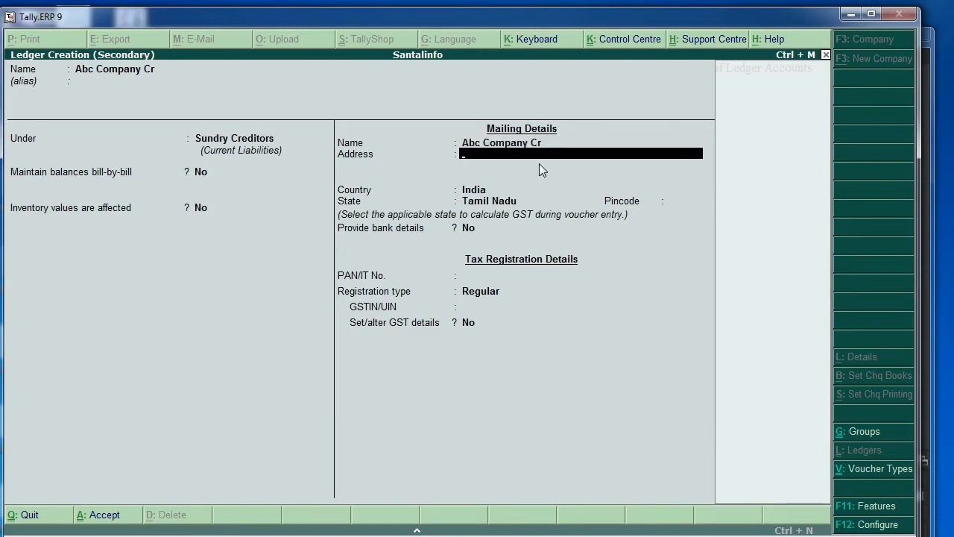
pyautogui.press('Return')
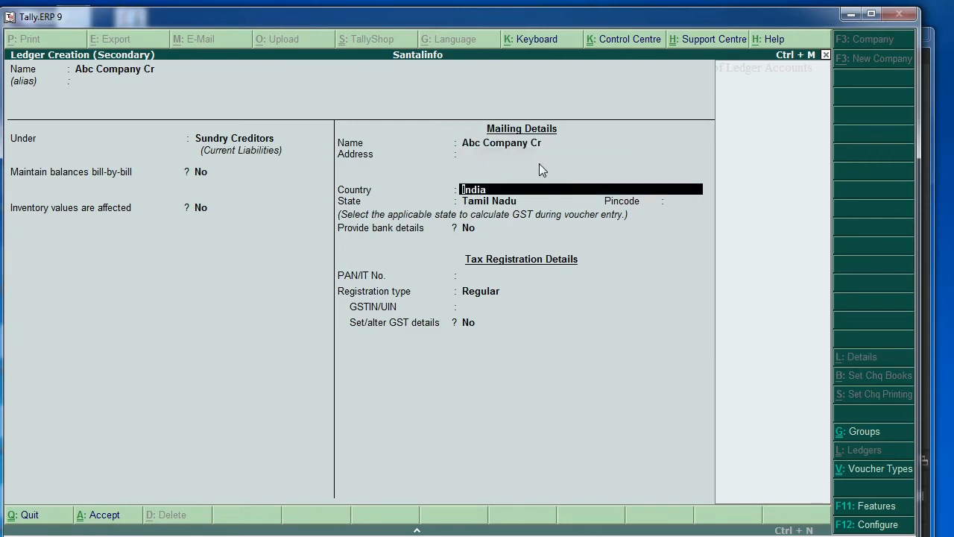
pyautogui.press('Return')
pyautogui.press('Return')
pyautogui.press('Return')
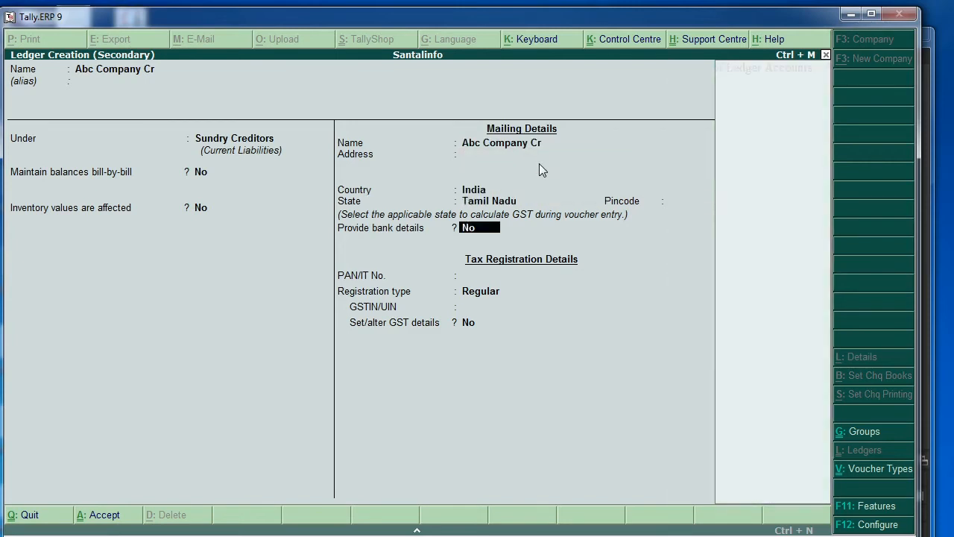
pyautogui.press('Return')
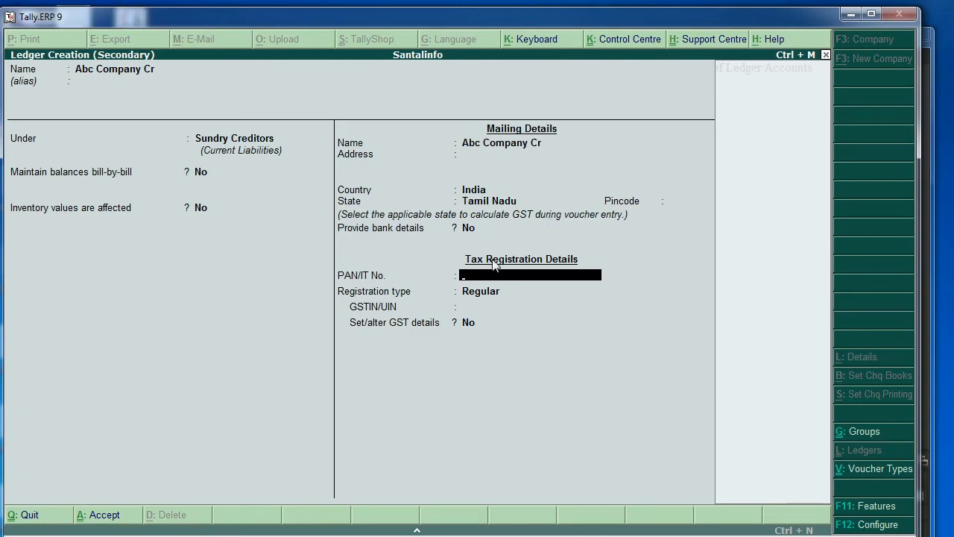
pyautogui.press('Return')
pyautogui.press('Return')
pyautogui.press('Return')
pyautogui.press('Return')
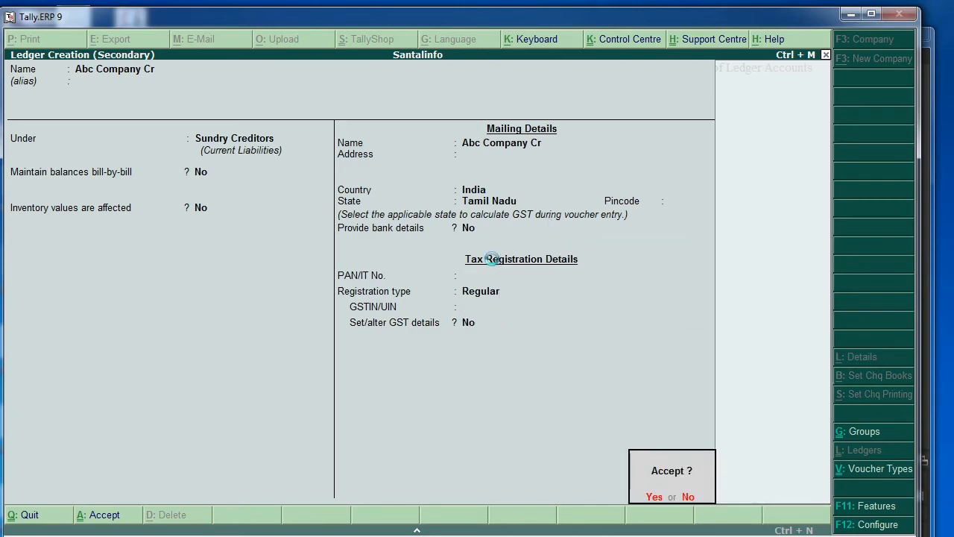
pyautogui.press('Return')
# - Use Abc Company Cr as the party account with its default supplier details, and choose PURCHASE as the purchase ledger
pyautogui.press('Return')
pyautogui.press('Return')
pyautogui.press('Return')
pyautogui.press('Return')
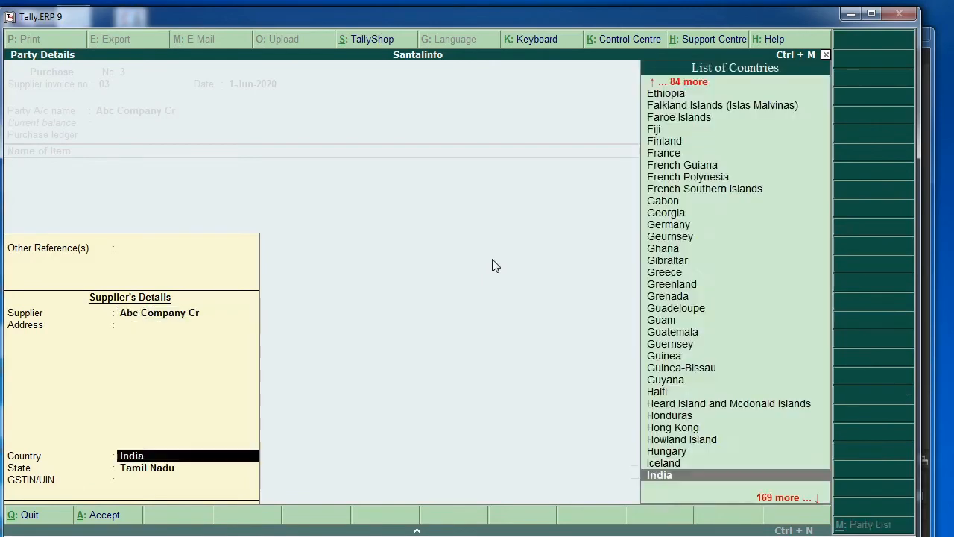
pyautogui.press('Return')
pyautogui.press('Return')
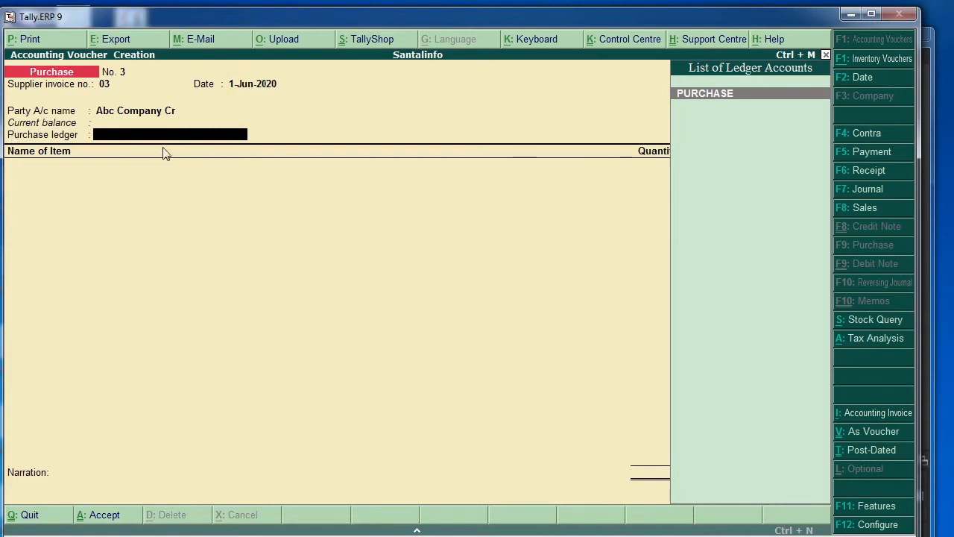
pyautogui.press('Return')
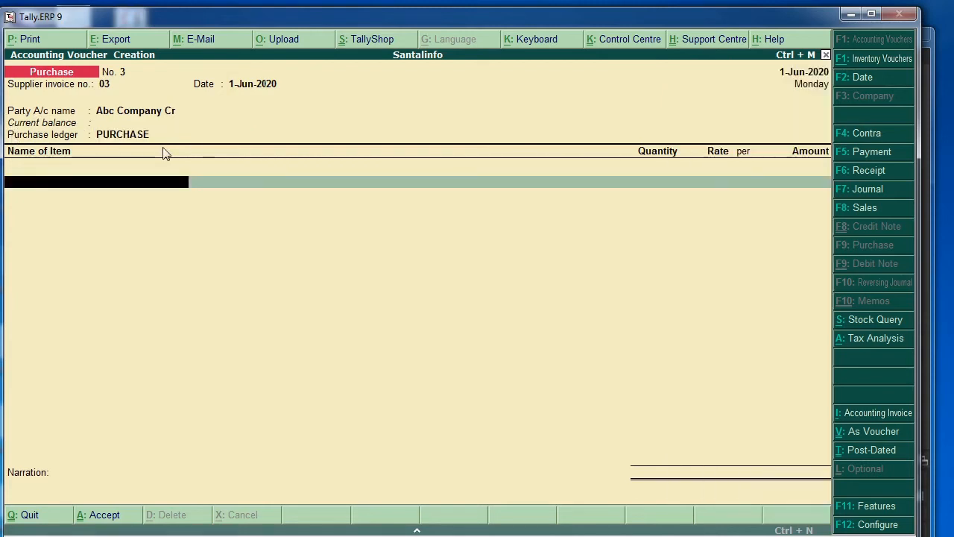
# - Add Basmati Rice 1kg to the voucher with a quantity of 50 nos at the default rate of 120.00 per nos
pyautogui.write('S')
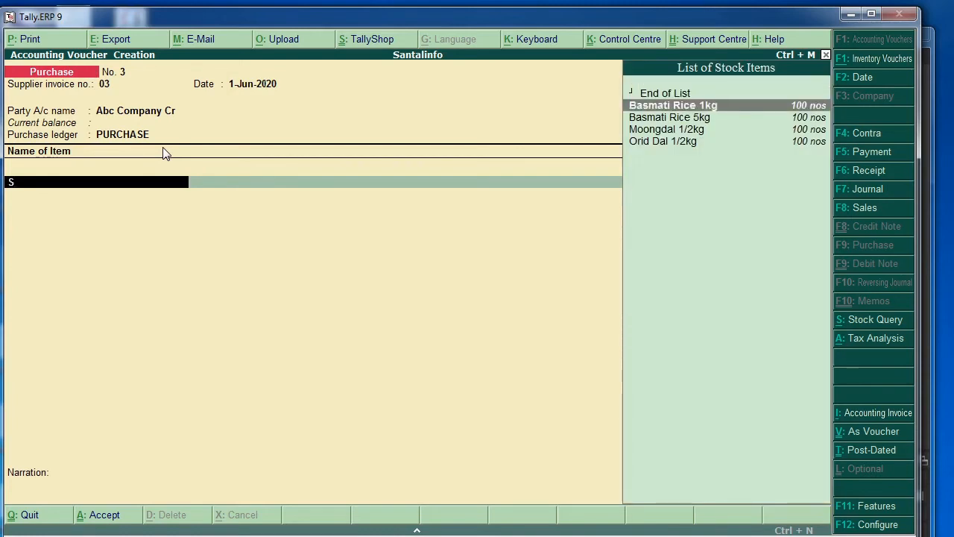
pyautogui.press('Return')
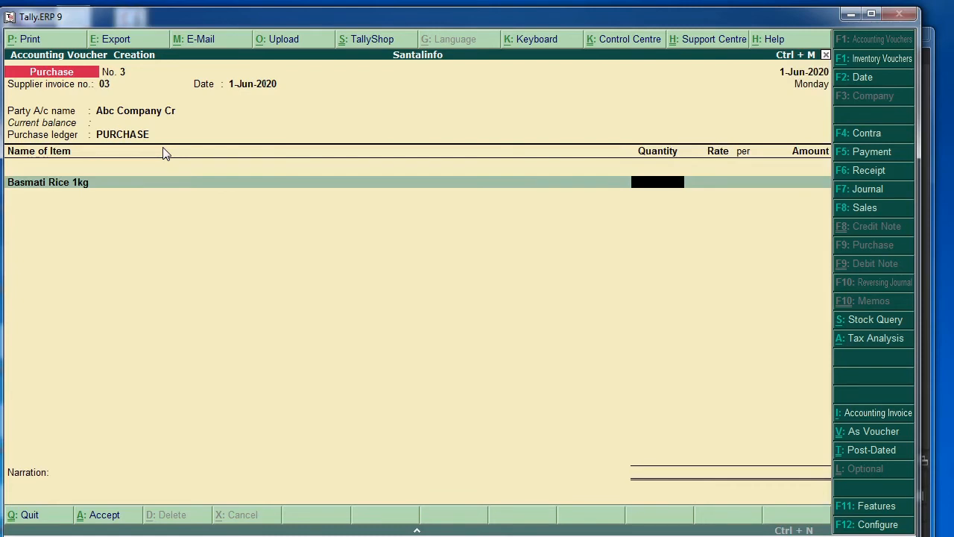
pyautogui.write('50')
pyautogui.press('Return')
pyautogui.press('Return')
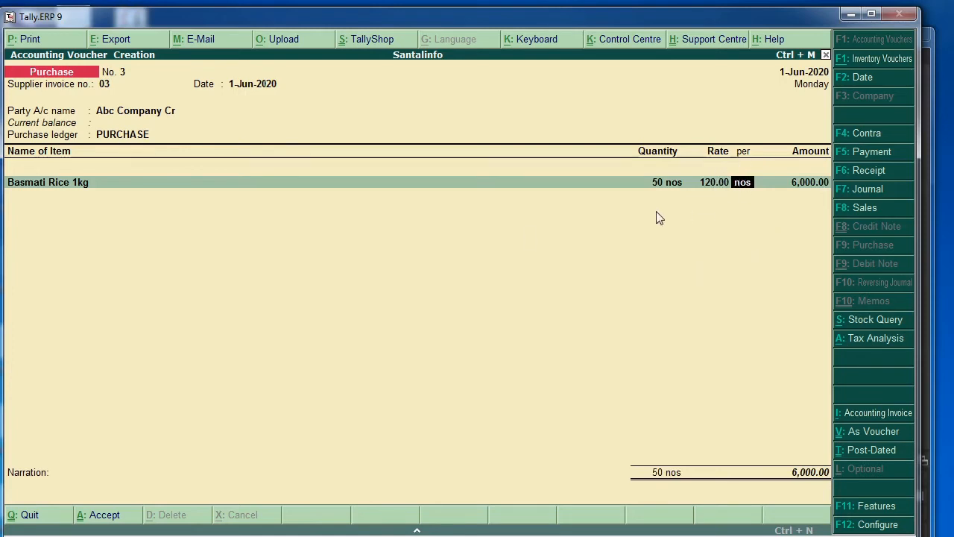
pyautogui.press('Return')
pyautogui.press('Return')
# - Add Moongdal 1/2kg as the second item with a quantity of 50 nos at the default rate of 120.00 per nos
pyautogui.write('S')
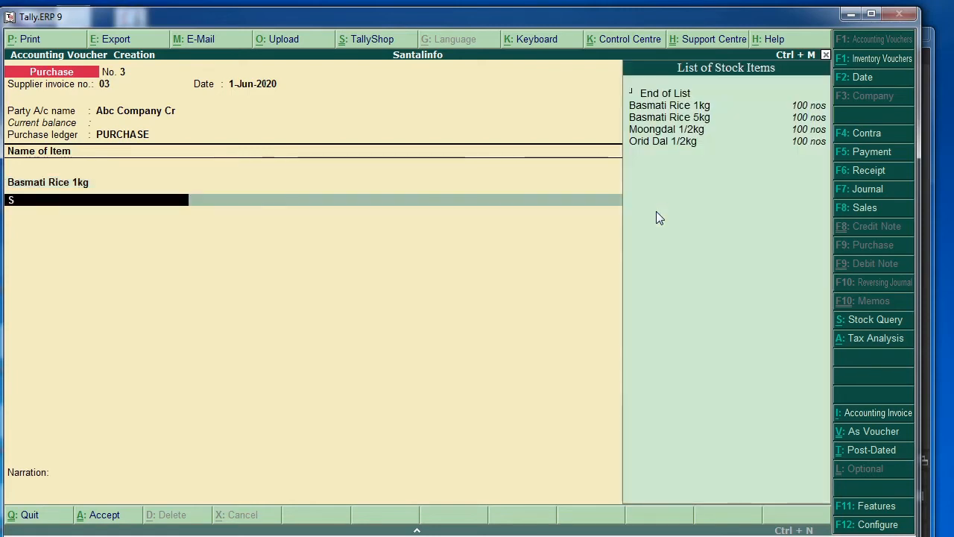
pyautogui.press('Down')
pyautogui.press('Down')
pyautogui.press('Down')
pyautogui.press('Down')
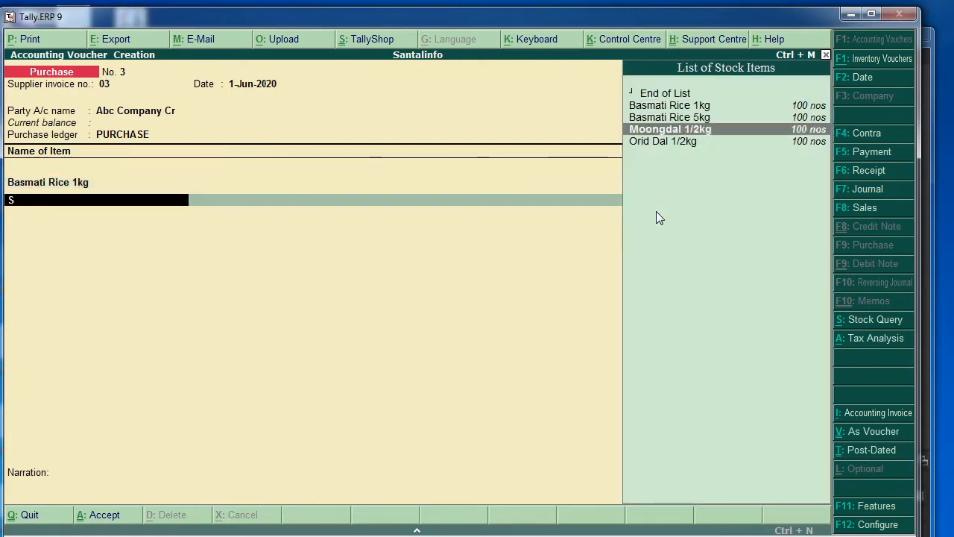
pyautogui.press('Return')
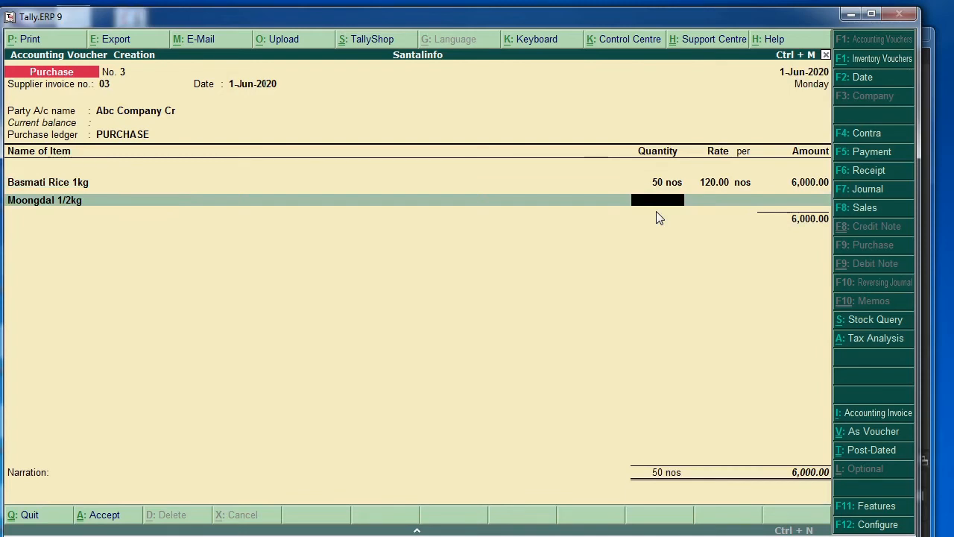
pyautogui.write('50')
pyautogui.press('Return')
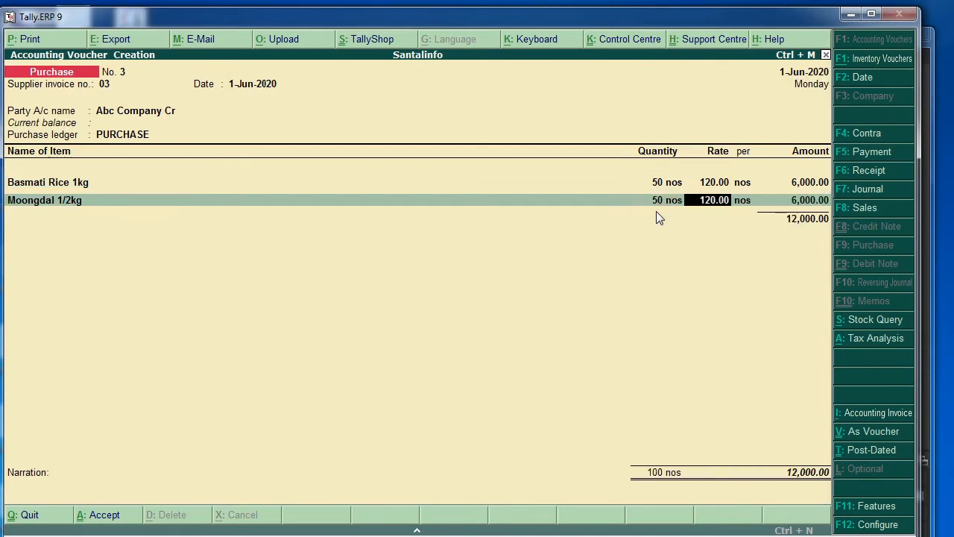
pyautogui.press('Return')
pyautogui.press('Return')
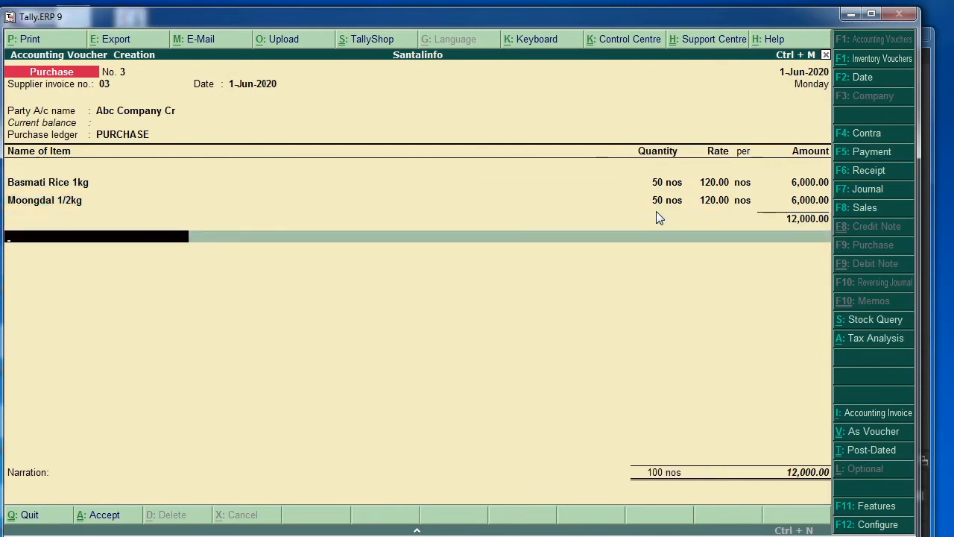
# - End the item list, leave the narration blank, save the purchase voucher and return to the Gateway of Tally
pyautogui.press('Return')
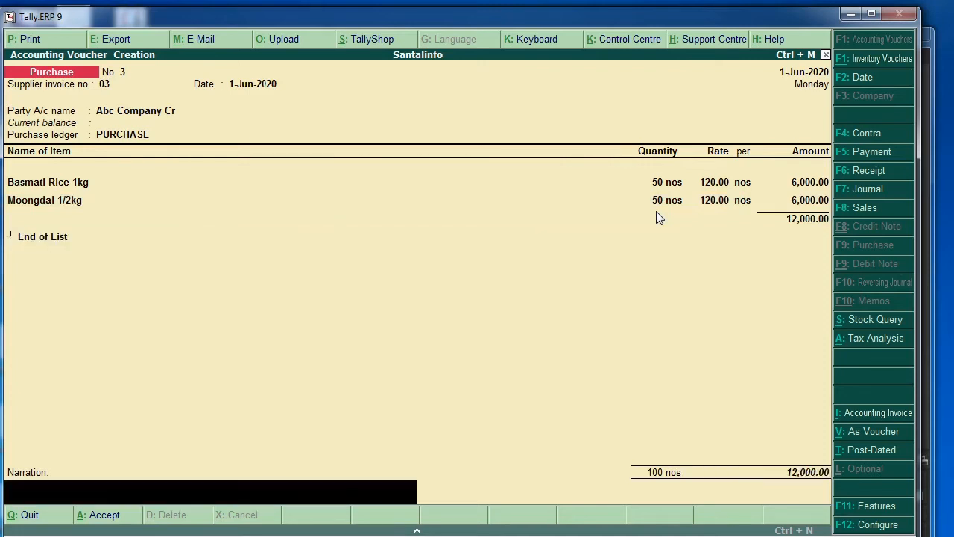
pyautogui.press('Return')
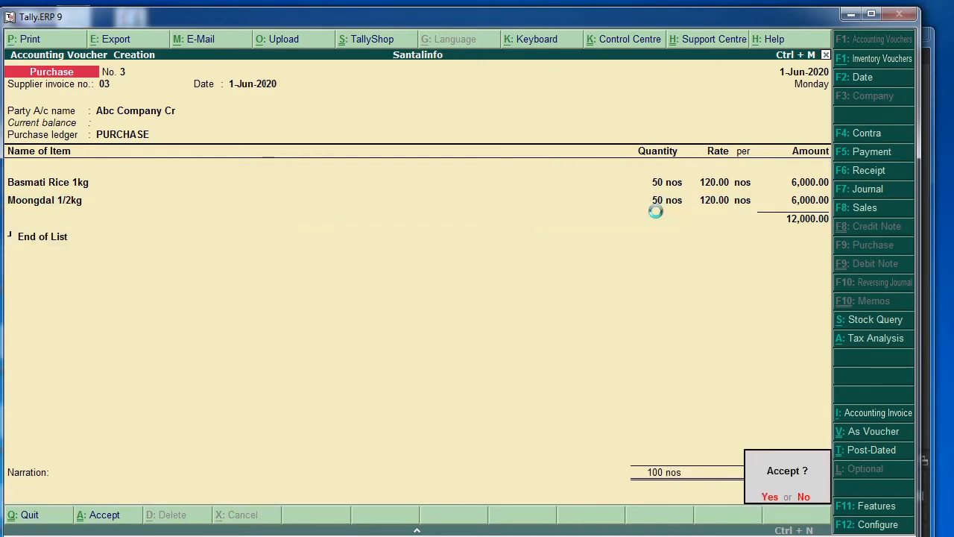
pyautogui.press('Return')
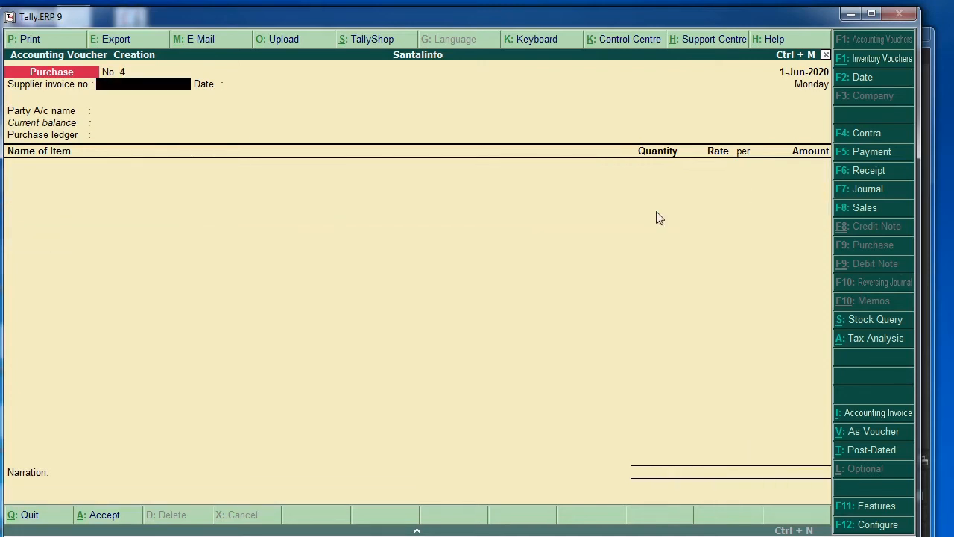
pyautogui.press('Escape')
pyautogui.press('Return')
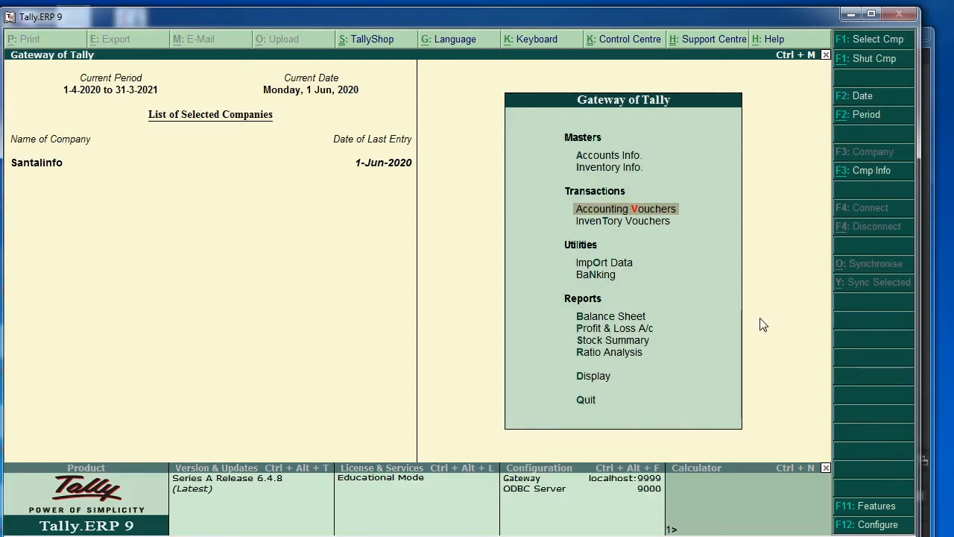
# - Display the ledger vouchers of Abc Company Cr from the account books
pyautogui.press('d')
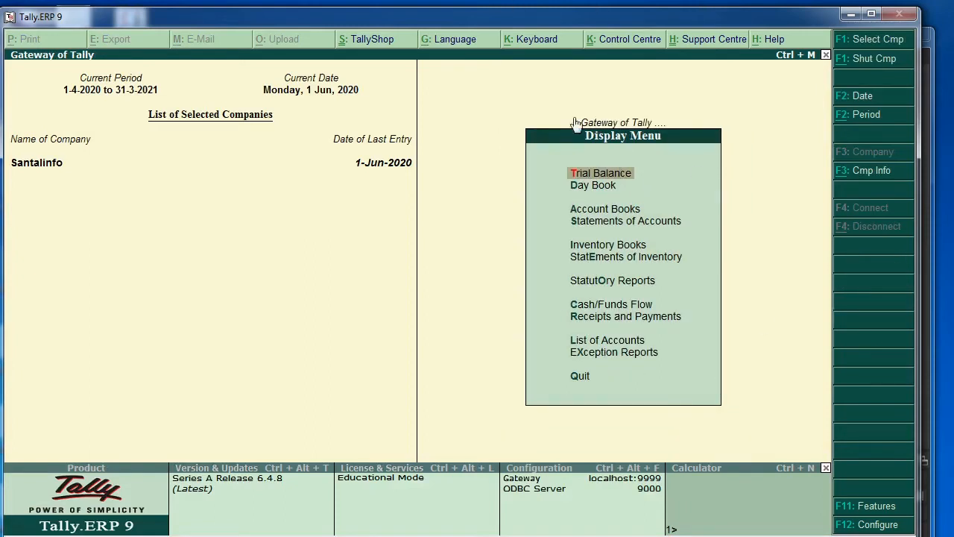
pyautogui.click(594, 207)
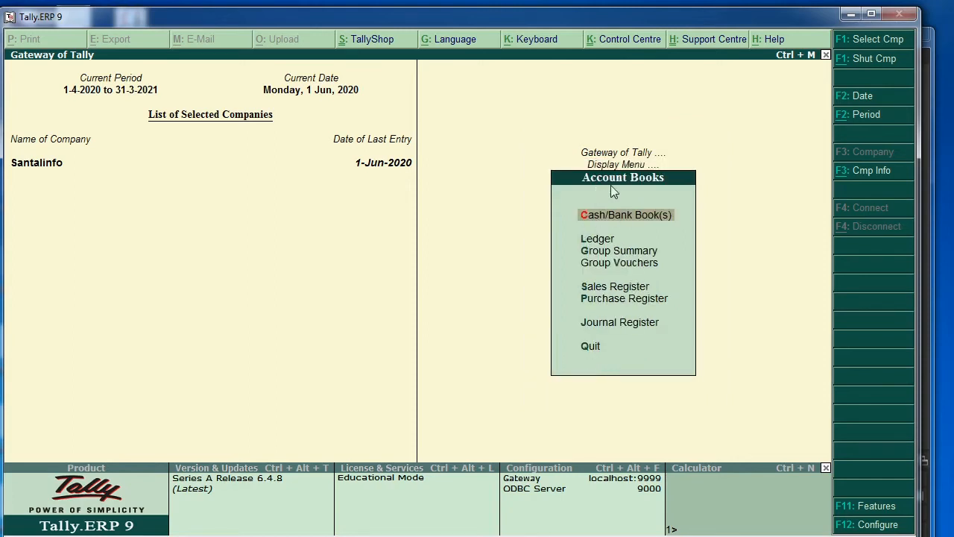
pyautogui.click(597, 240)
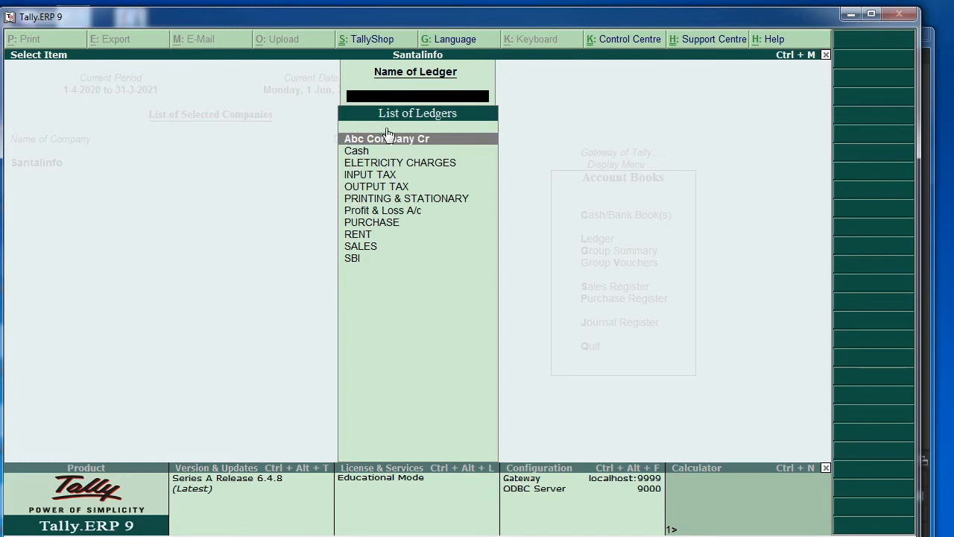
pyautogui.press('Return')
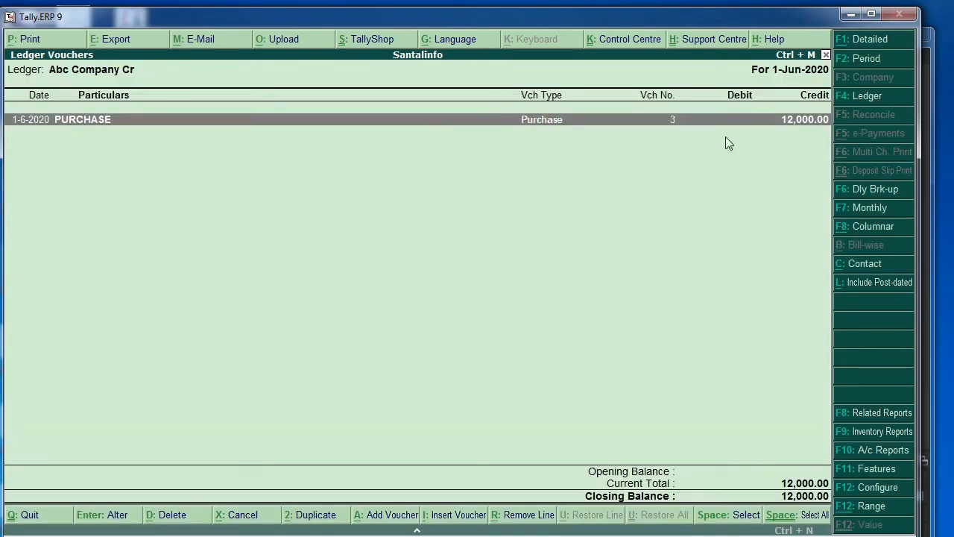
# - Check the details of the purchase voucher listed in the Abc Company Cr ledger, and return to the Gateway of Tally
pyautogui.click(690, 123)
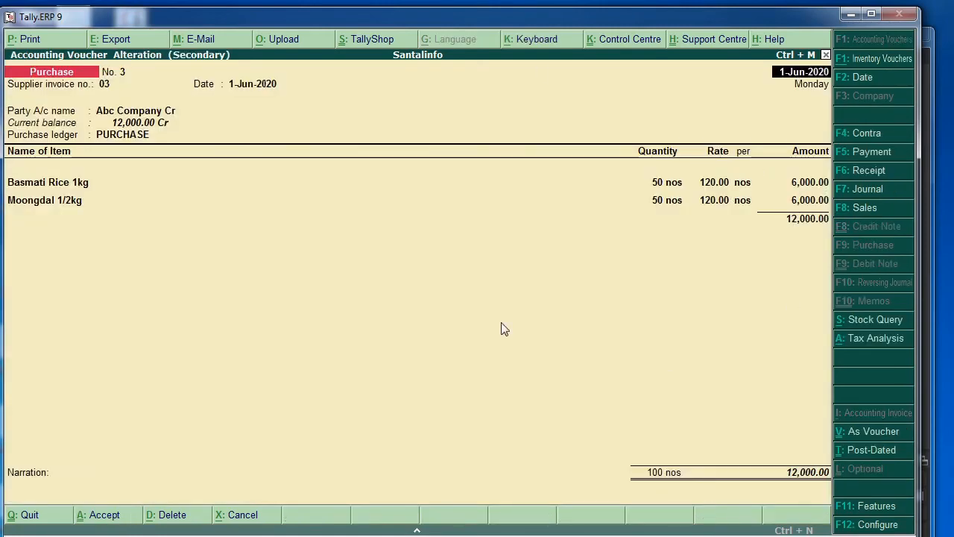
pyautogui.press('Escape')
pyautogui.press('y')
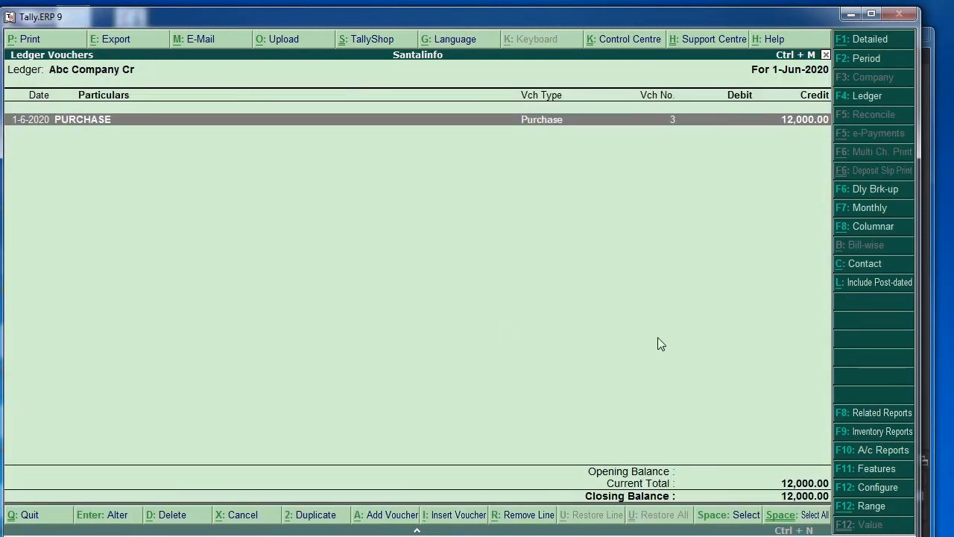
pyautogui.press('Escape')
pyautogui.press('Escape')
pyautogui.press('Escape')
pyautogui.press('Escape')
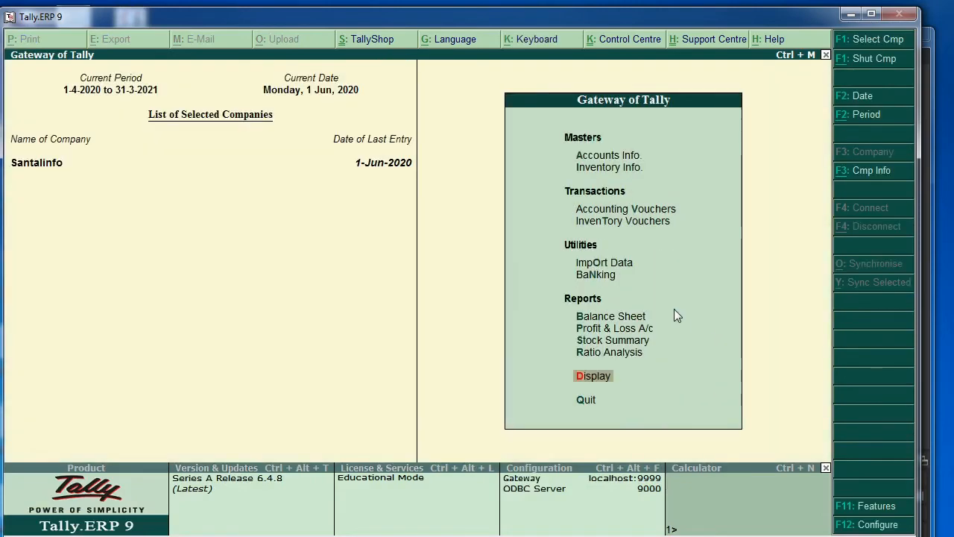
pyautogui.press('Escape')
pyautogui.press('n')
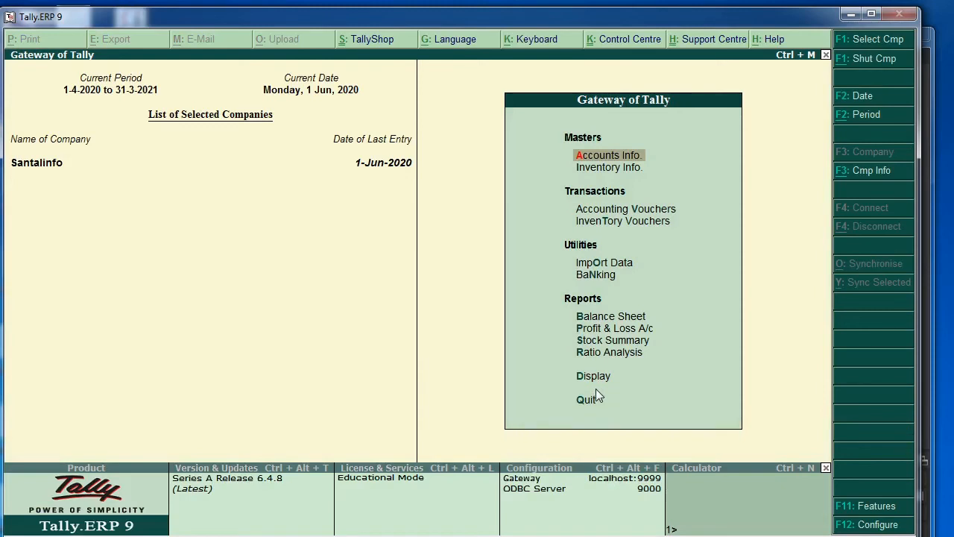
# - Display the Purchase Register from the account books
pyautogui.press('d')
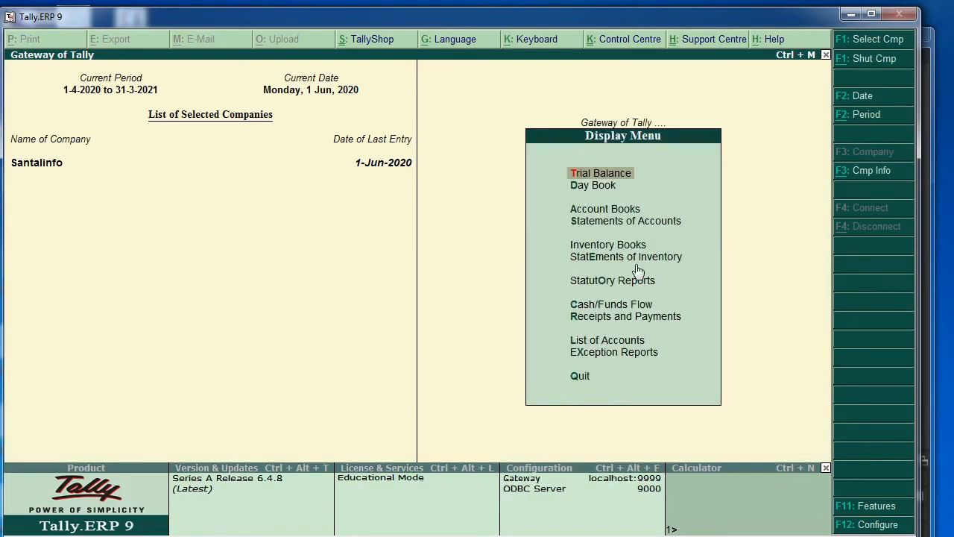
pyautogui.click(595, 213)
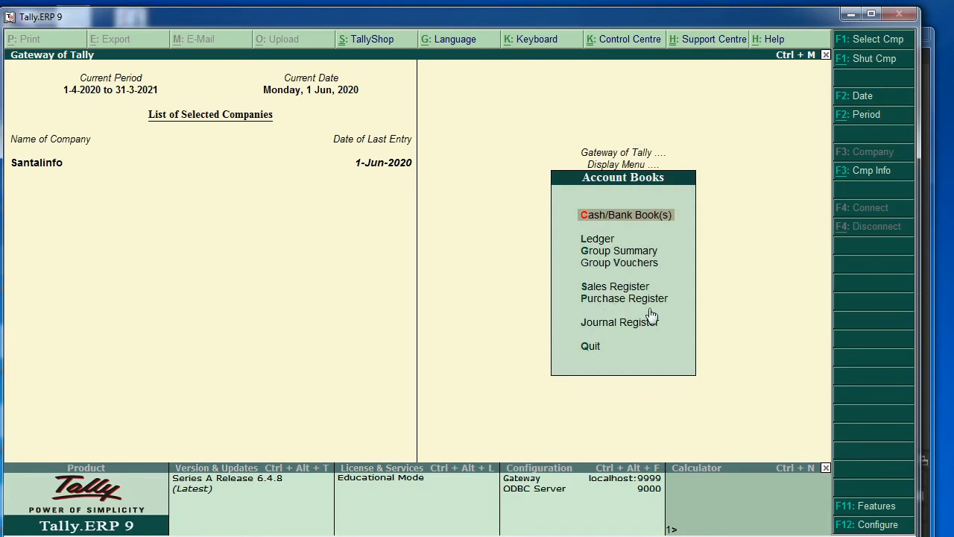
pyautogui.press('p')
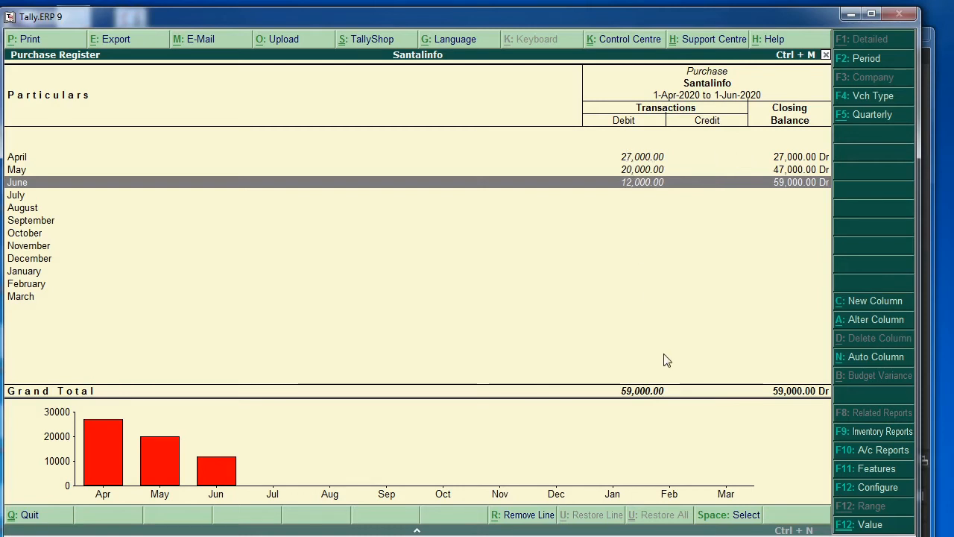
# - Review the April cash purchase voucher from the register and return to the monthly summary
pyautogui.press('Up')
pyautogui.press('Up')
pyautogui.press('Return')
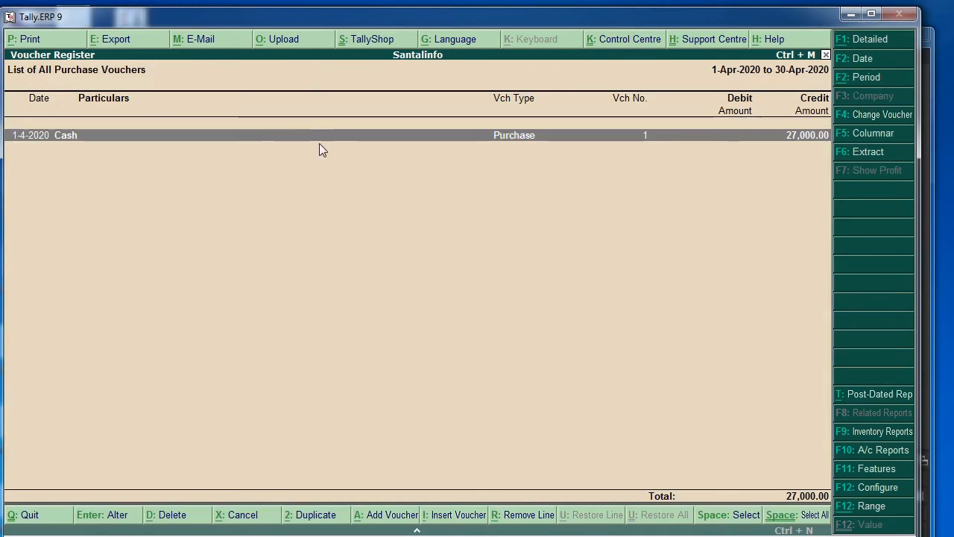
pyautogui.press('Return')
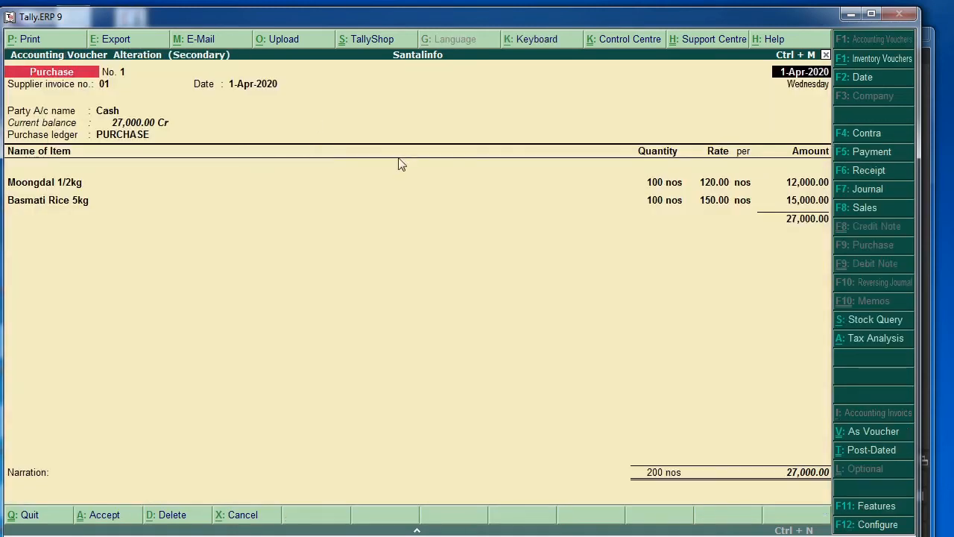
pyautogui.press('Escape')
pyautogui.press('Escape')
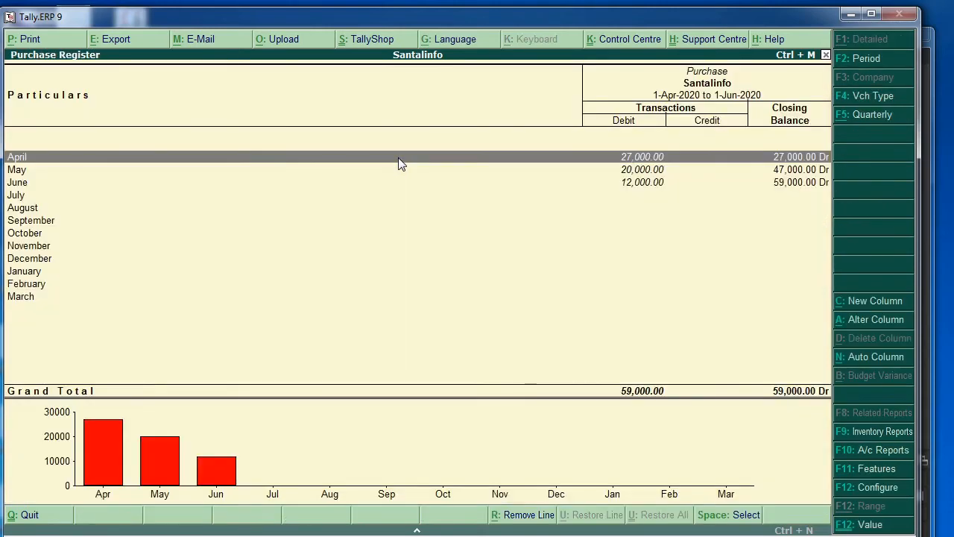
# - Review the May purchase voucher paid through SBI and return to the monthly summary
pyautogui.press('Down')
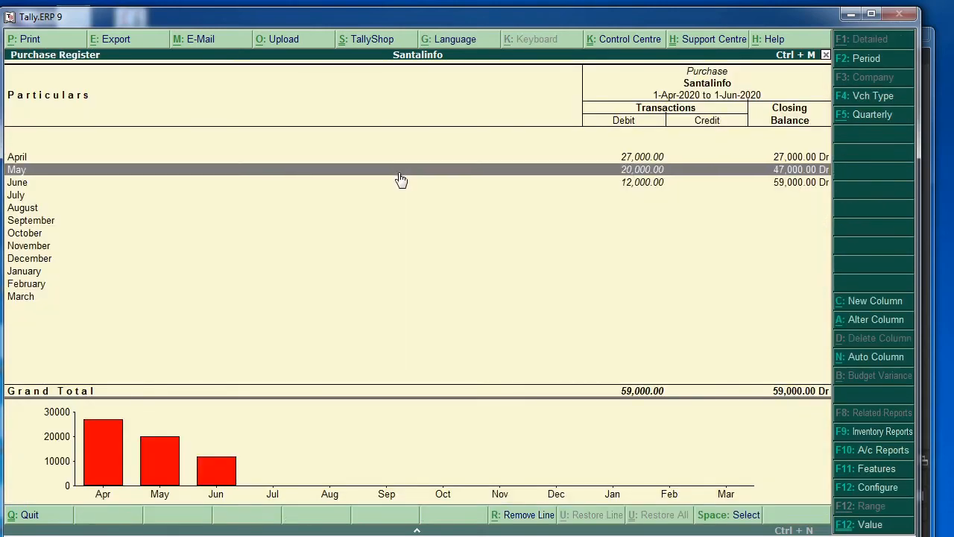
pyautogui.click(407, 172)
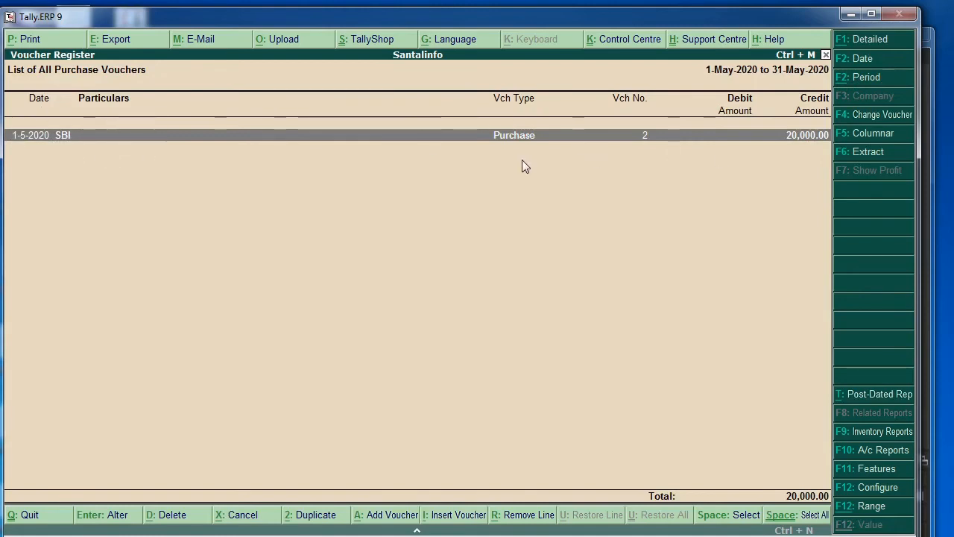
pyautogui.press('Return')
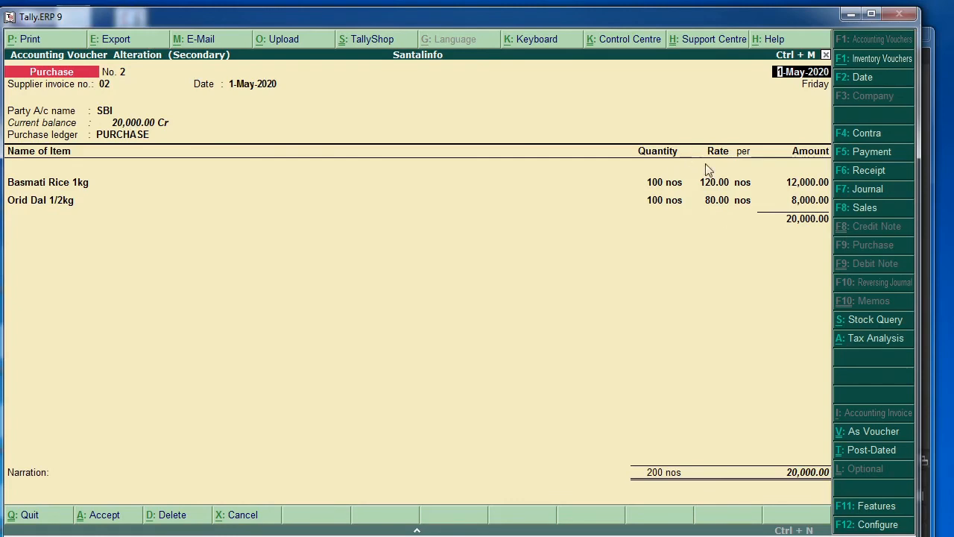
pyautogui.press('Escape')
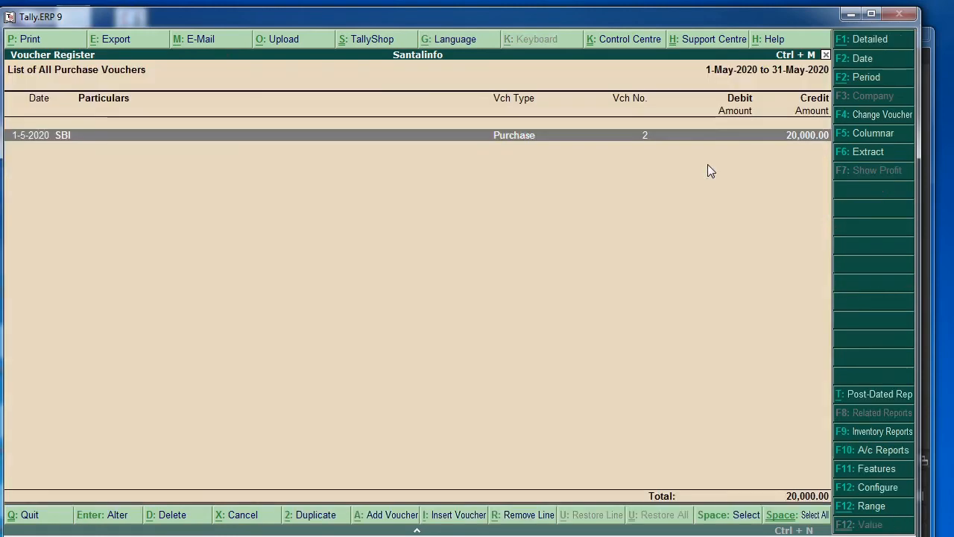
pyautogui.press('Escape')
# - Review the June purchase voucher of Abc Company Cr, and leave the register for the Gateway of Tally
pyautogui.press('Down')
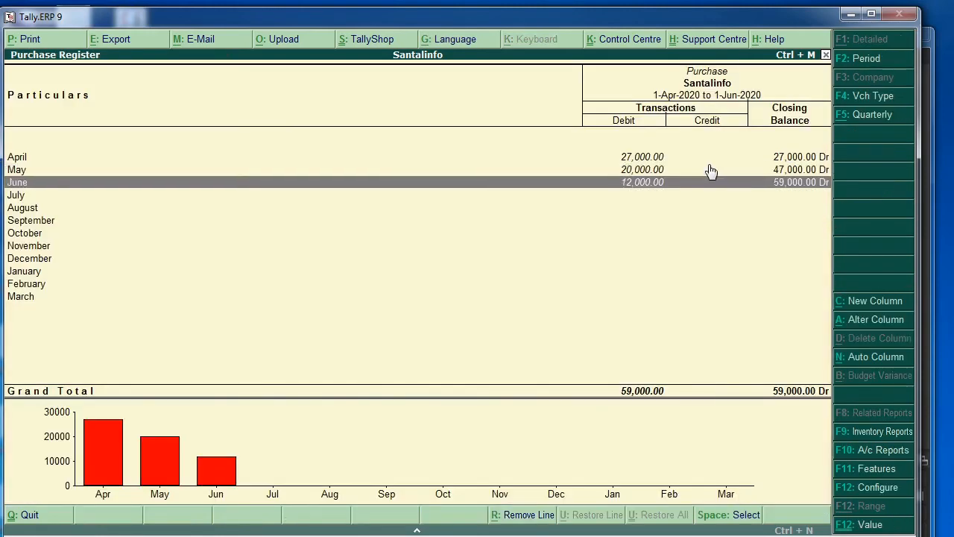
pyautogui.press('Return')
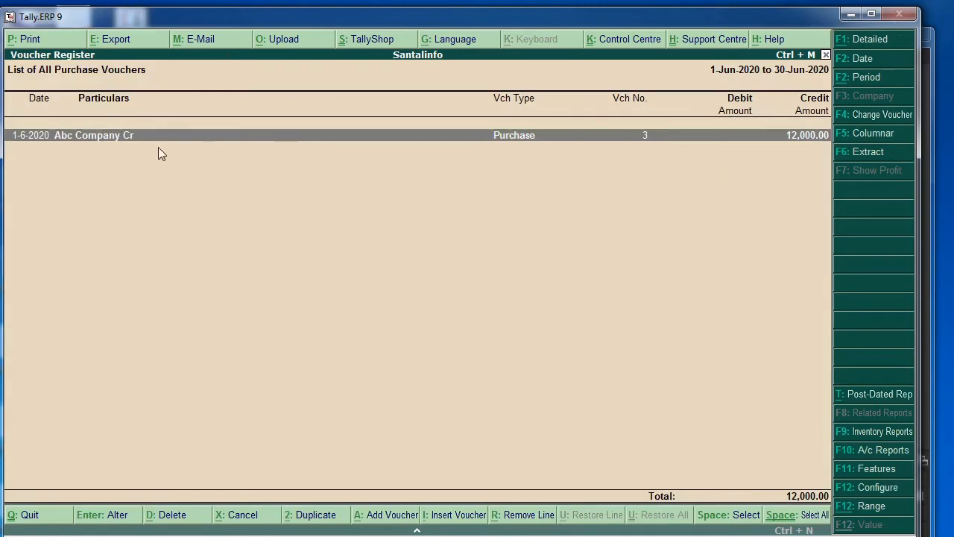
pyautogui.press('Return')
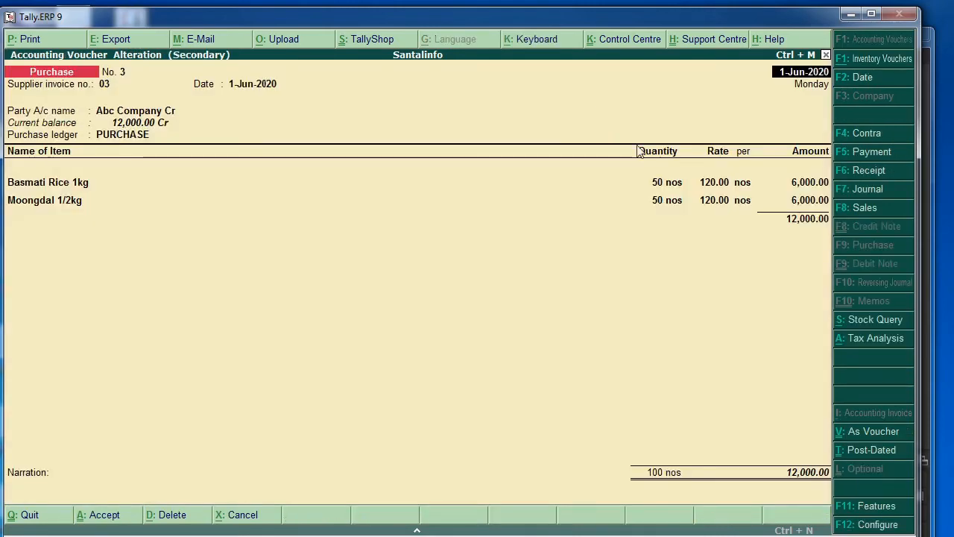
pyautogui.press('Escape')
pyautogui.press('y')
pyautogui.press('Escape')
pyautogui.press('Escape')
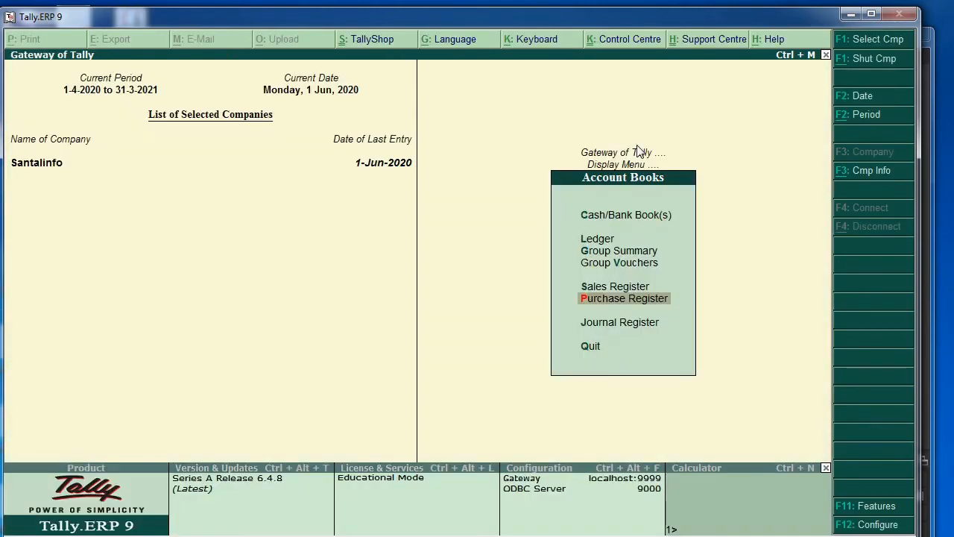
pyautogui.press('Escape')
pyautogui.press('Escape')
pyautogui.press('Escape')
pyautogui.press('n')
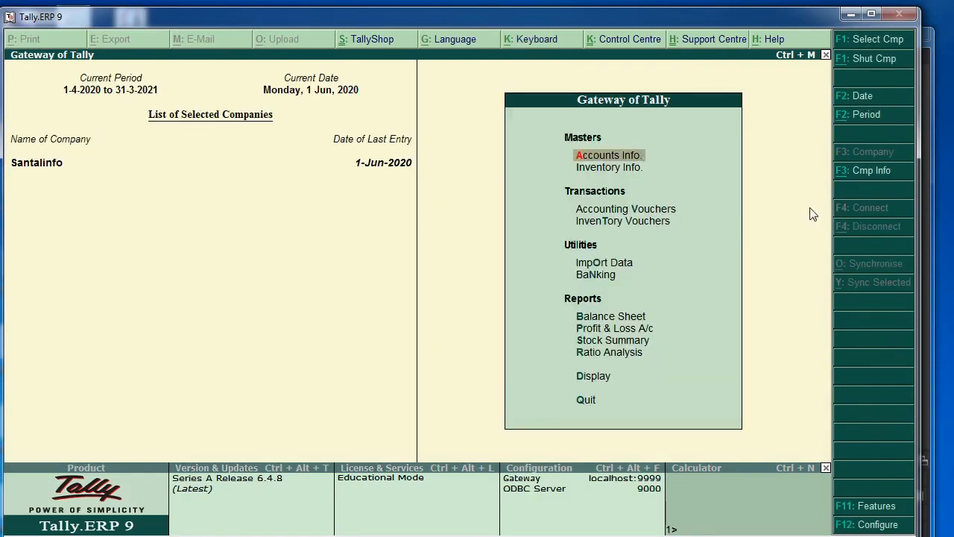
# - Start a sales voucher dated 1-4-2020 with reference number 001
pyautogui.press('Down')
pyautogui.press('Down')
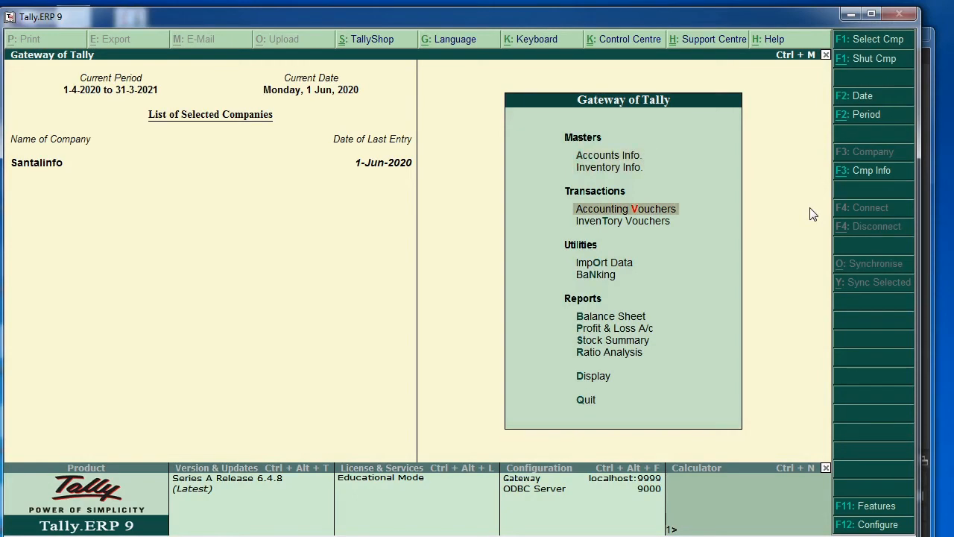
pyautogui.press('Return')
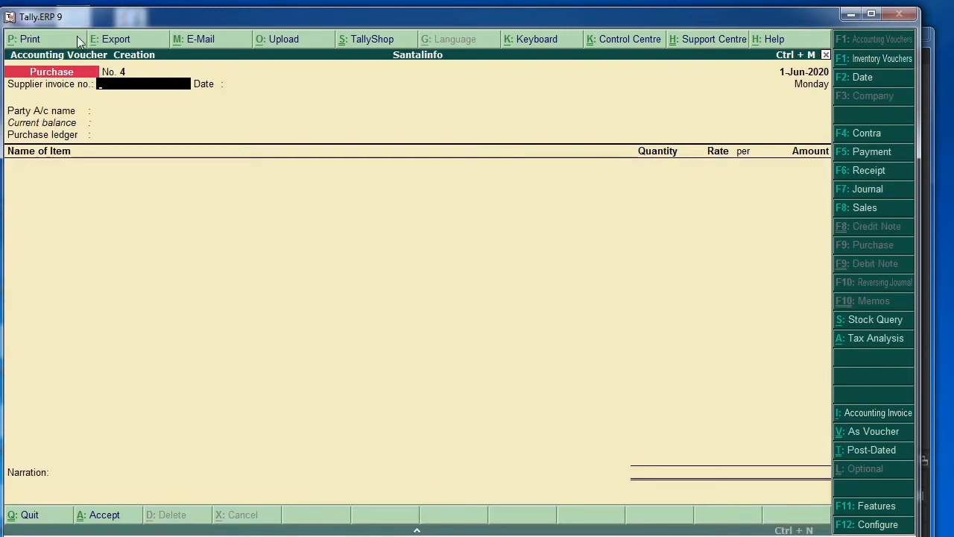
pyautogui.click(855, 215)
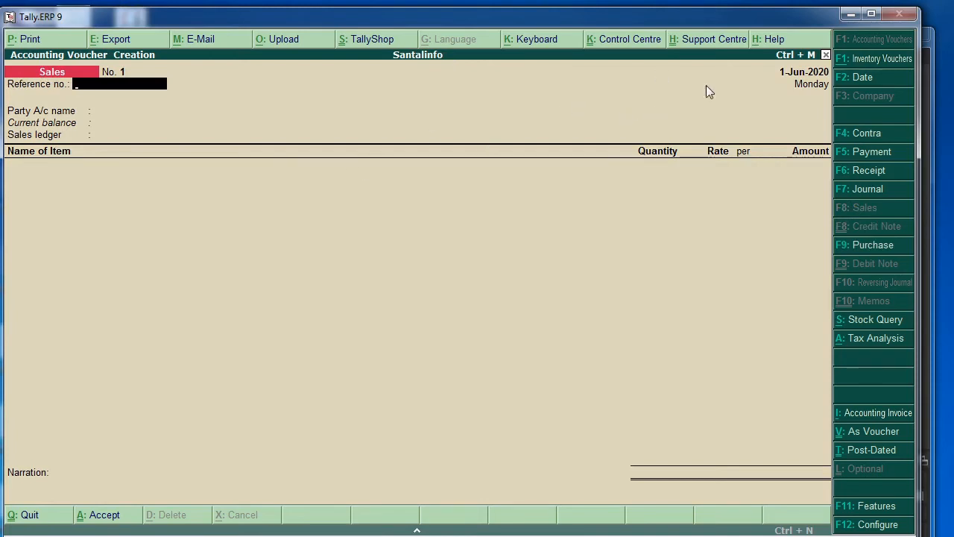
pyautogui.press('F2')
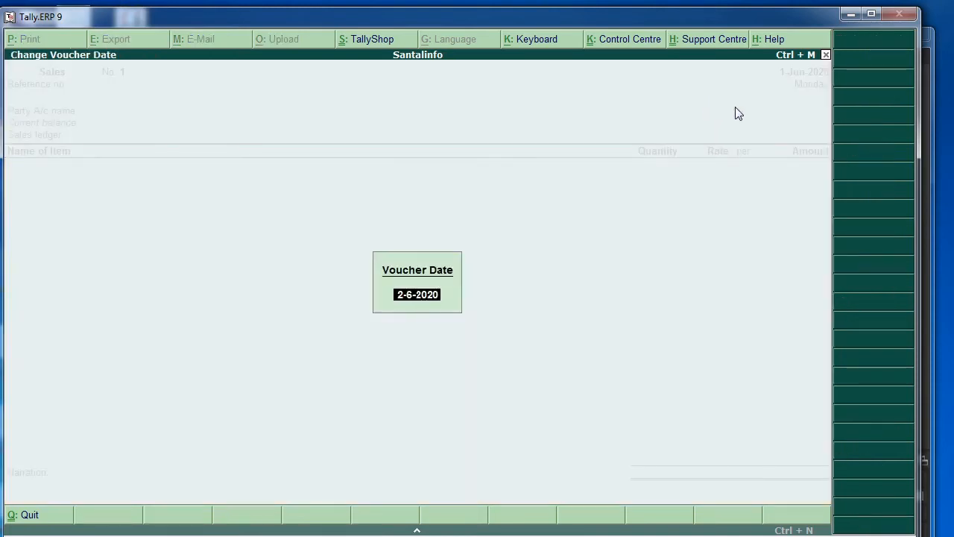
pyautogui.write('1-4')
pyautogui.press('Return')
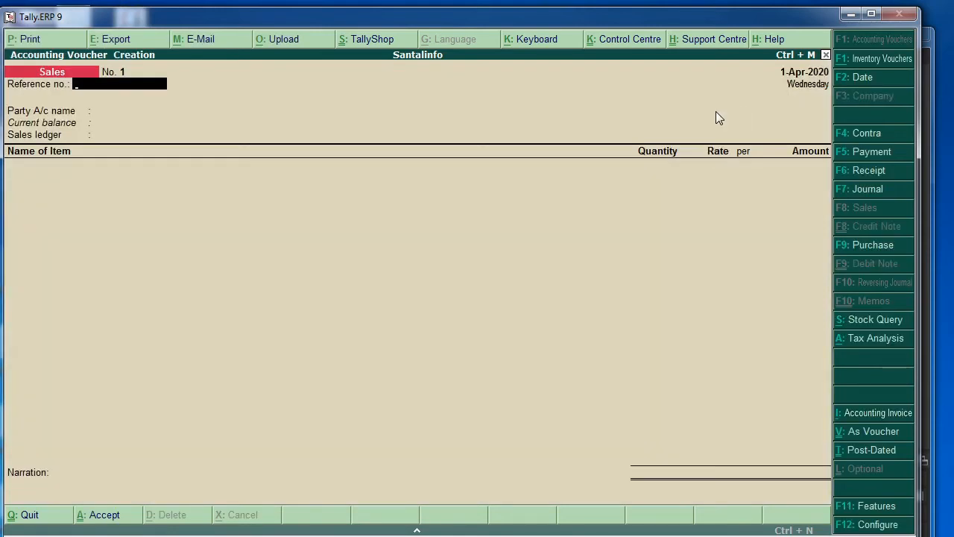
pyautogui.write('001')
pyautogui.press('Return')
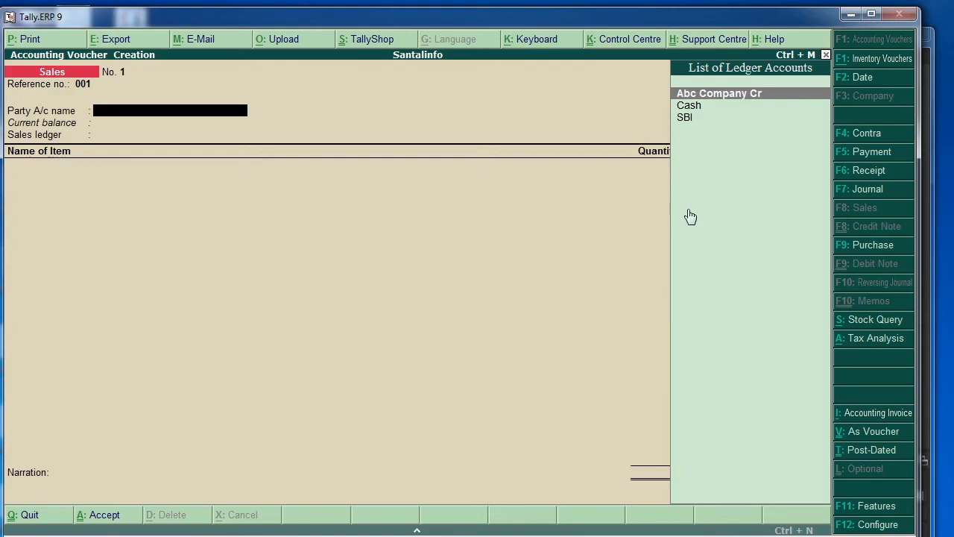
# - Set Cash as the party account, accept the party details without additions, and choose SALES as the sales ledger
pyautogui.press('Down')
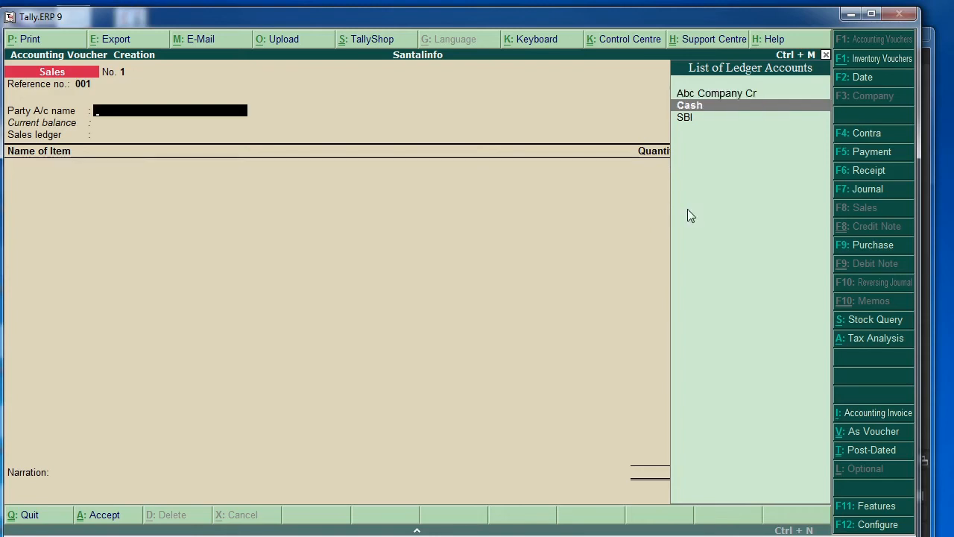
pyautogui.press('Return')
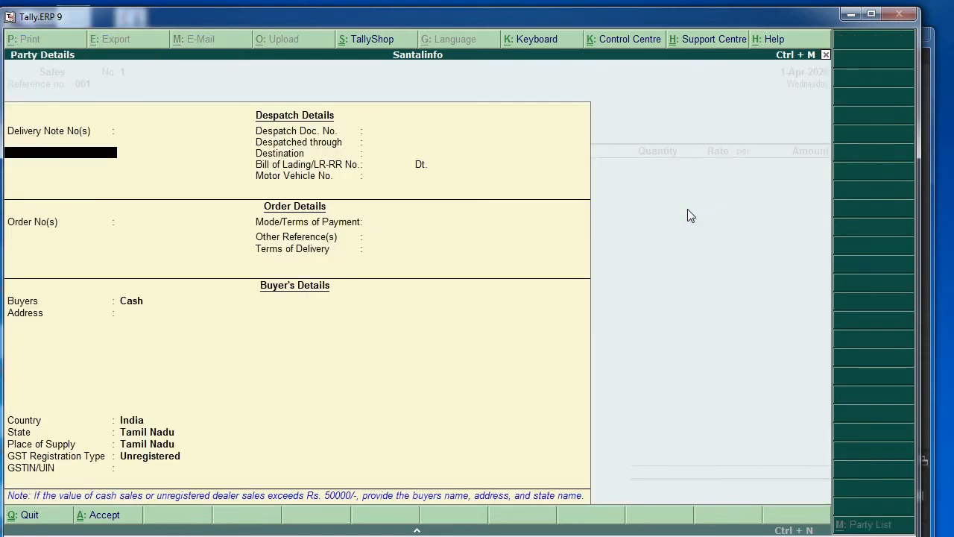
pyautogui.press('Return')
pyautogui.press('Return')
pyautogui.press('Return')
pyautogui.press('Return')
pyautogui.press('Return')
pyautogui.press('Return')
pyautogui.press('Return')
pyautogui.press('Return')
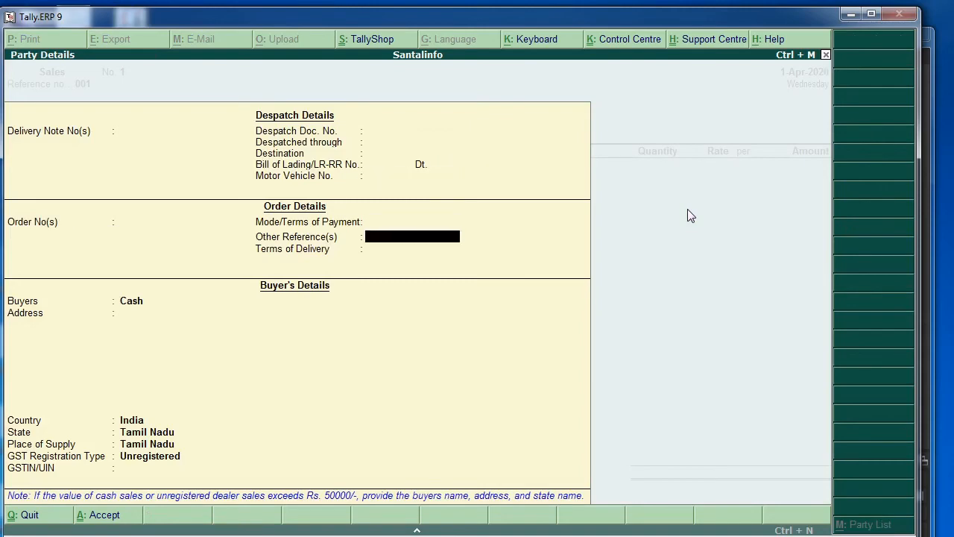
pyautogui.press('Return')
pyautogui.press('Return')
pyautogui.press('Return')
pyautogui.press('Return')
pyautogui.press('Return')
pyautogui.press('Return')
pyautogui.press('Return')
pyautogui.press('Return')
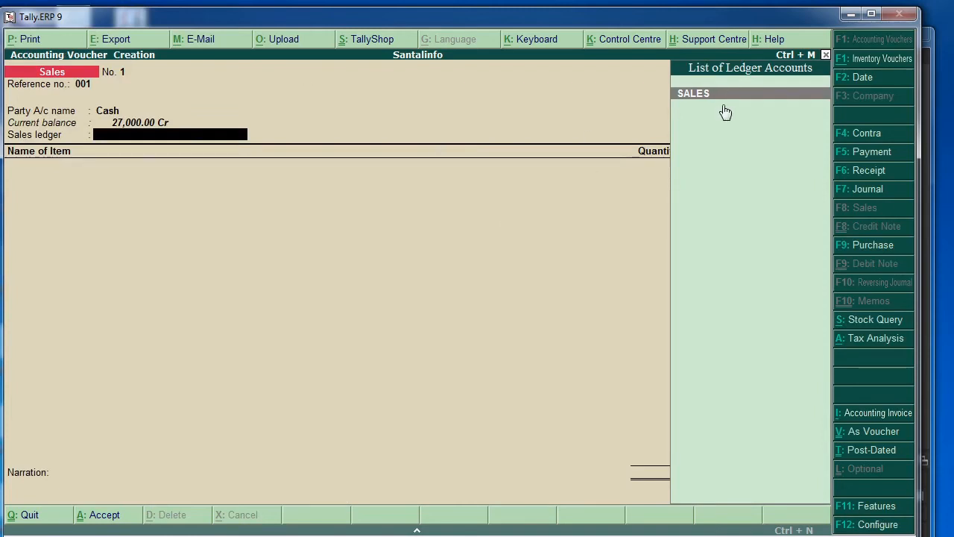
pyautogui.press('Return')
# - Add Basmati Rice 1kg to the sales voucher with a quantity of 50 nos at a rate of 200
pyautogui.write('S')
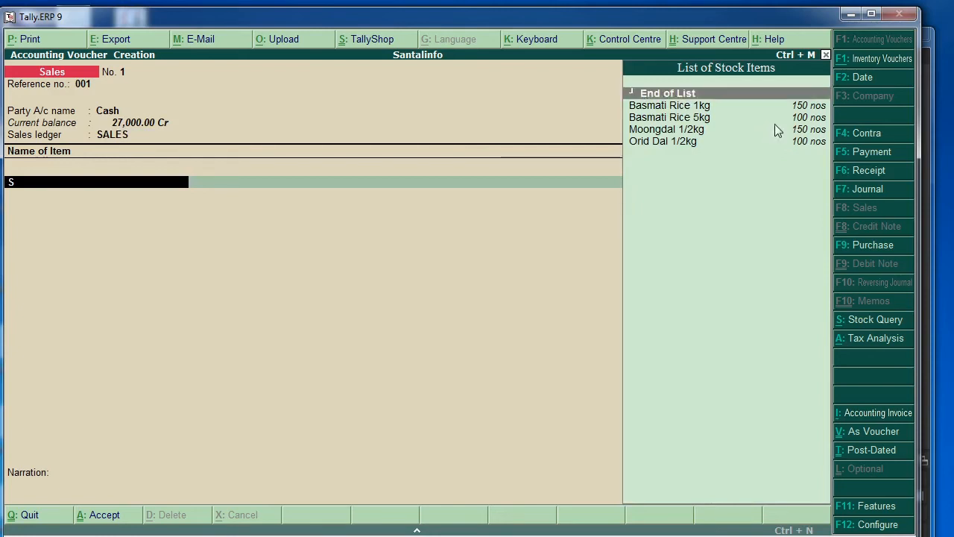
pyautogui.press('Down')
pyautogui.press('Return')
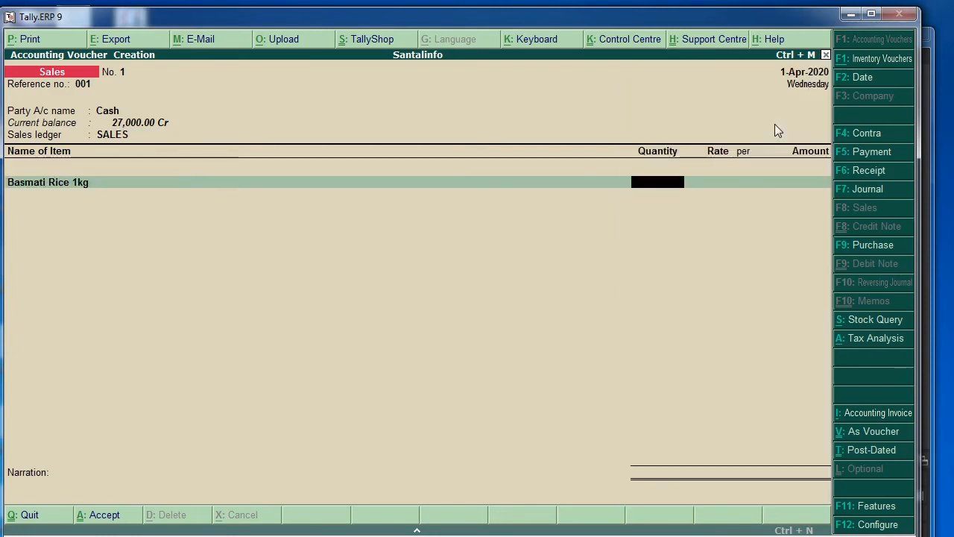
pyautogui.write('50')
pyautogui.press('Return')
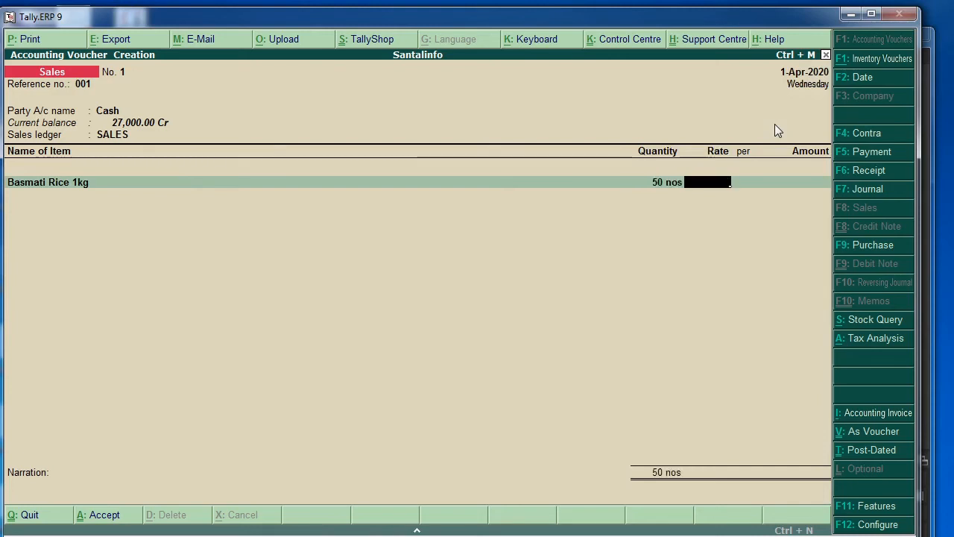
pyautogui.write('200')
pyautogui.press('Return')
pyautogui.press('Return')
pyautogui.press('Return')
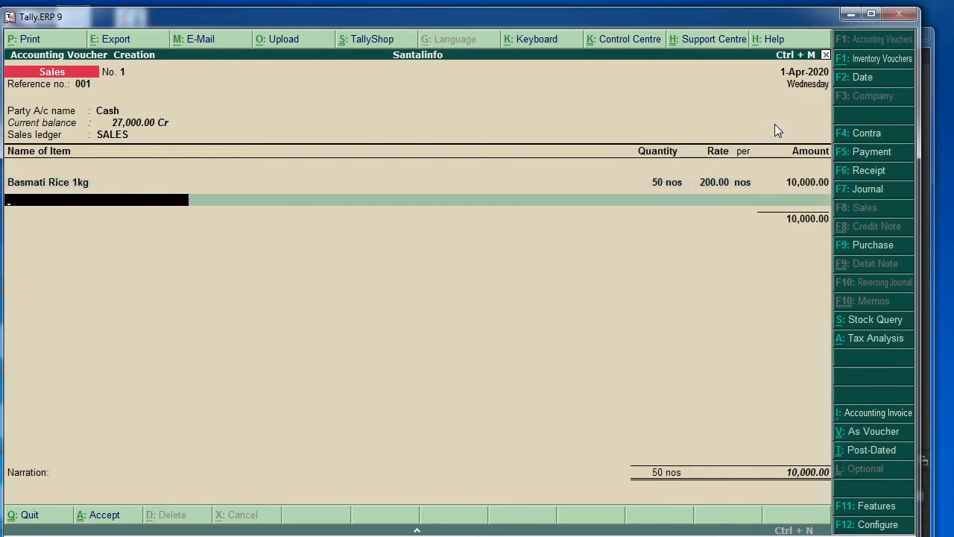
# - End the item list with no narration, save the cash sales voucher, and return to the Gateway of Tally
pyautogui.press('Return')
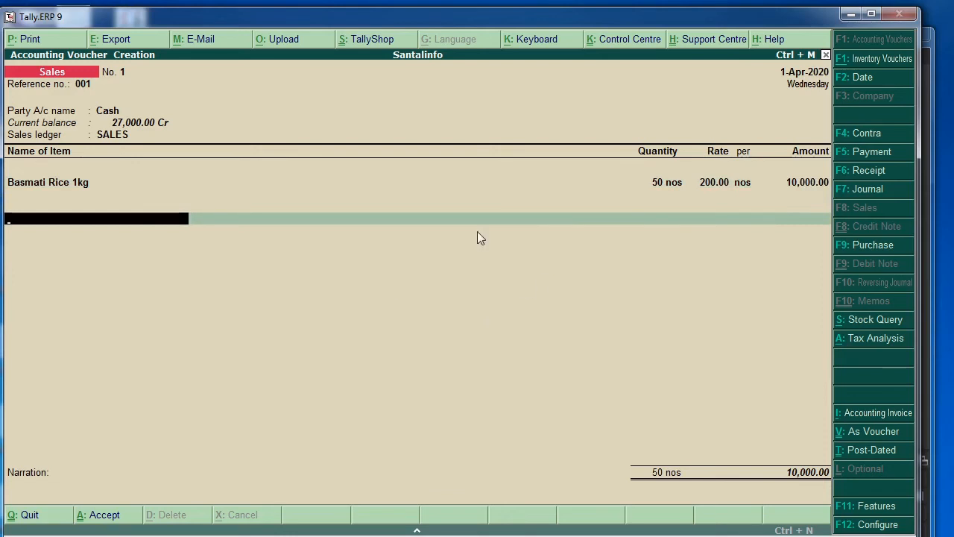
pyautogui.press('Return')
pyautogui.press('Return')
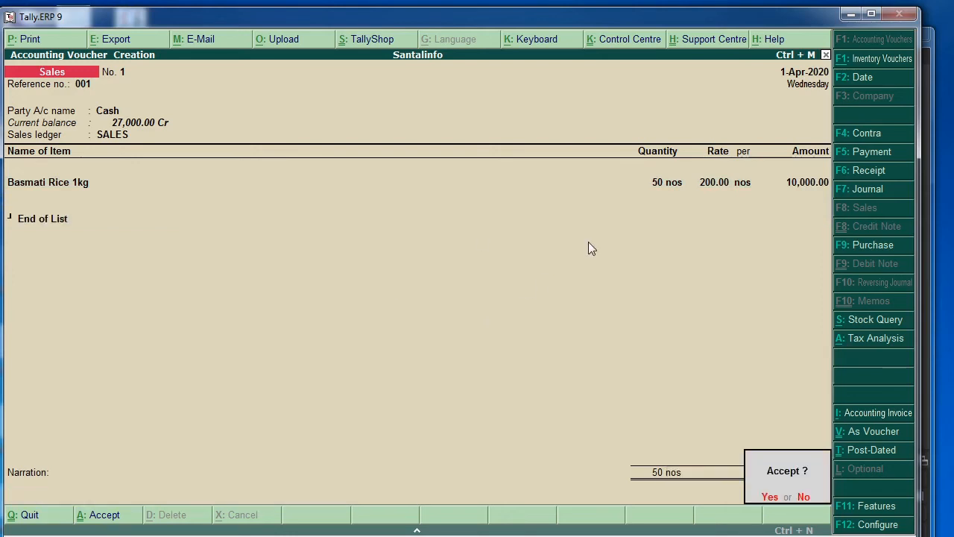
pyautogui.press('Return')
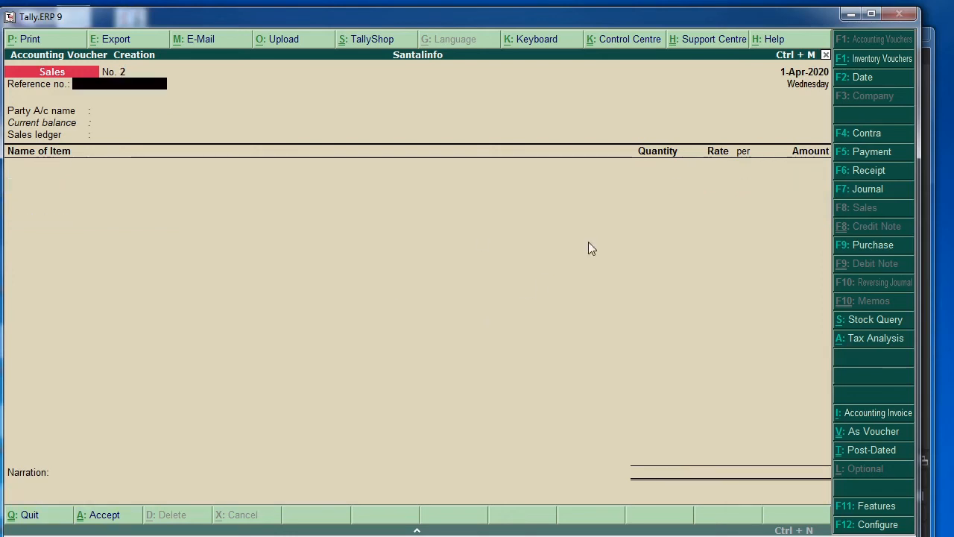
pyautogui.press('Escape')
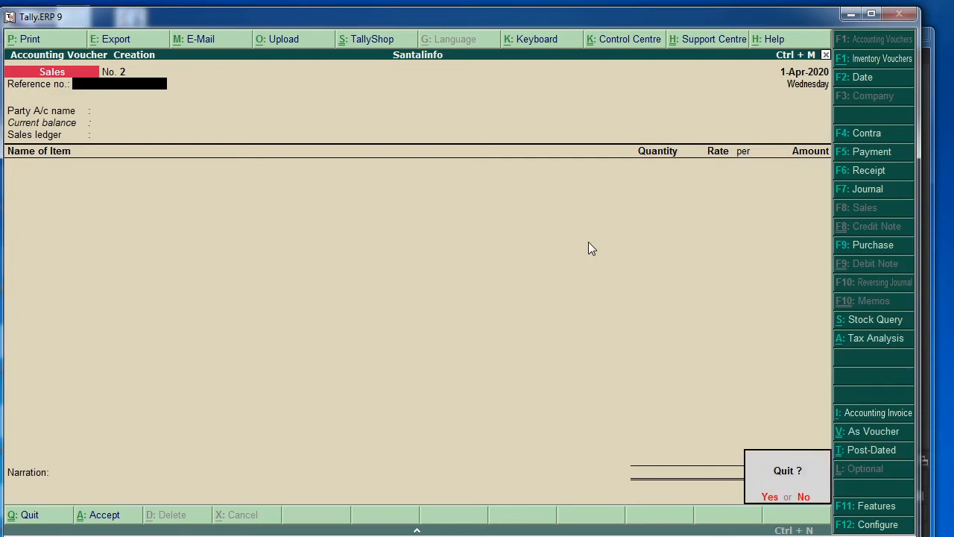
pyautogui.press('Return')
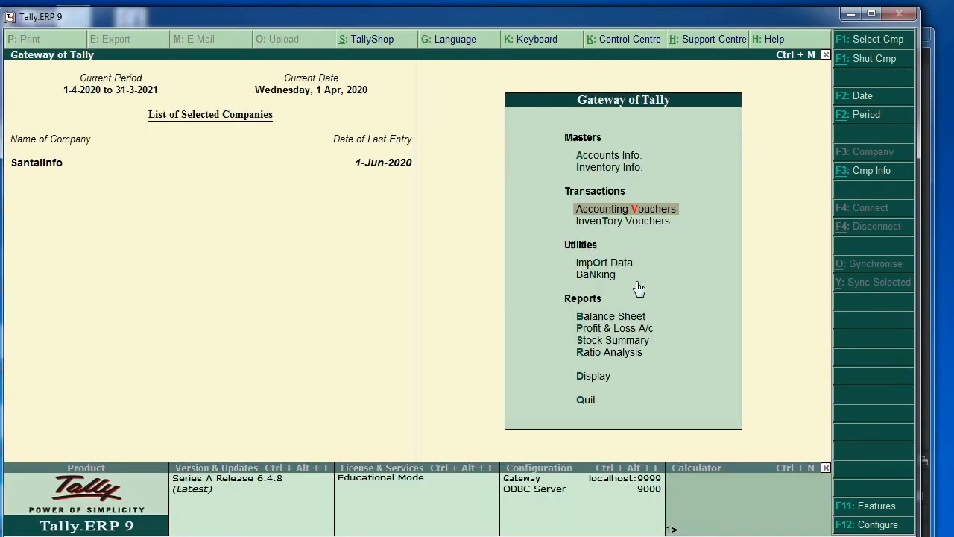
# - Review the Cash ledger's vouchers from the account books and return to the Gateway of Tally
pyautogui.press('a')
pyautogui.press('Escape')
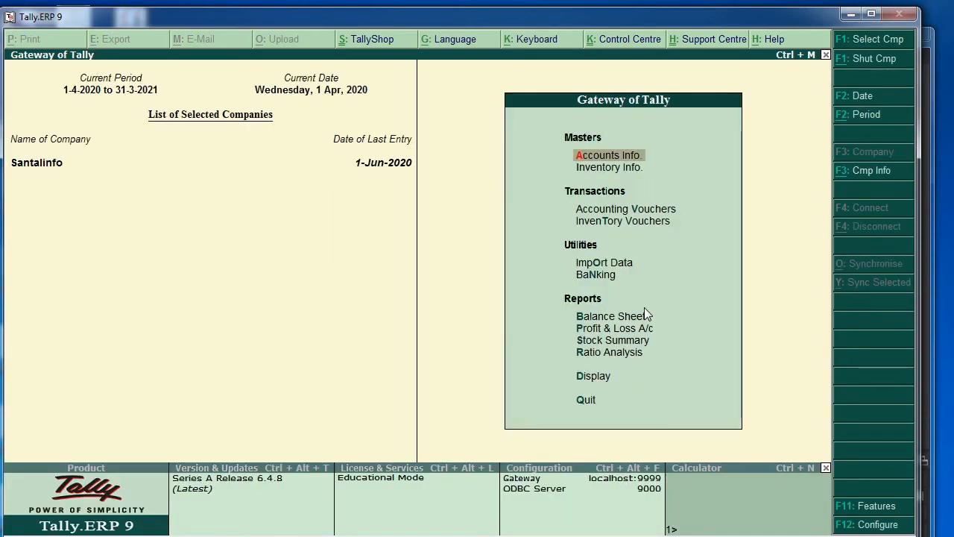
pyautogui.click(588, 380)
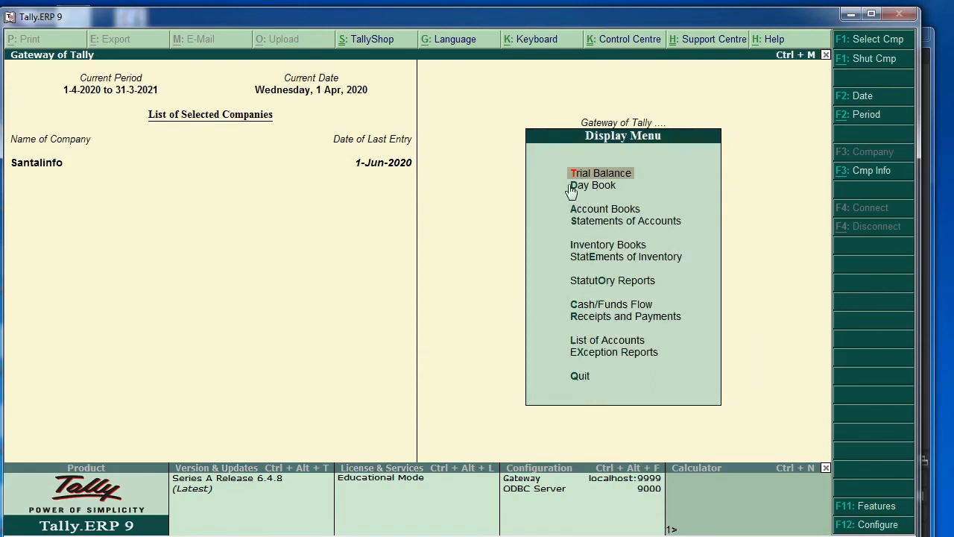
pyautogui.press('a')
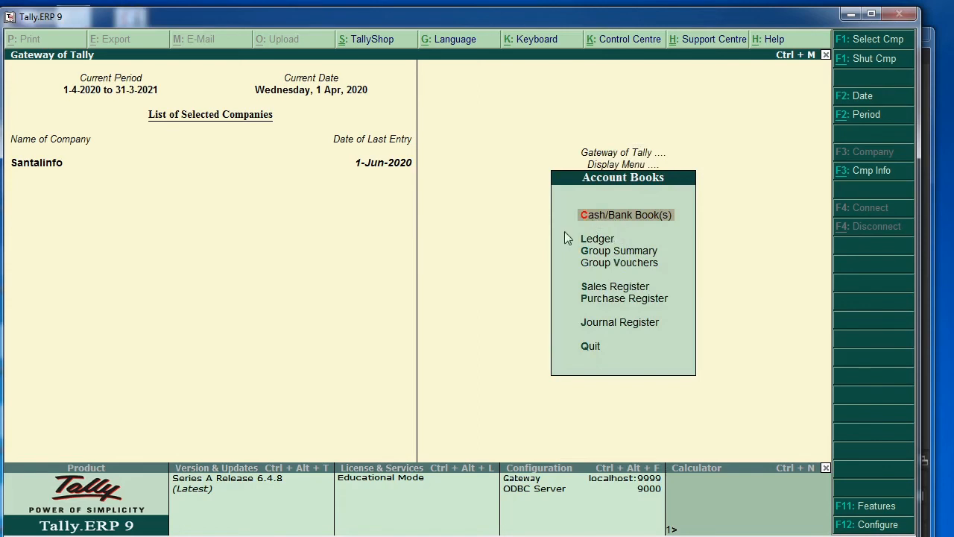
pyautogui.press('l')
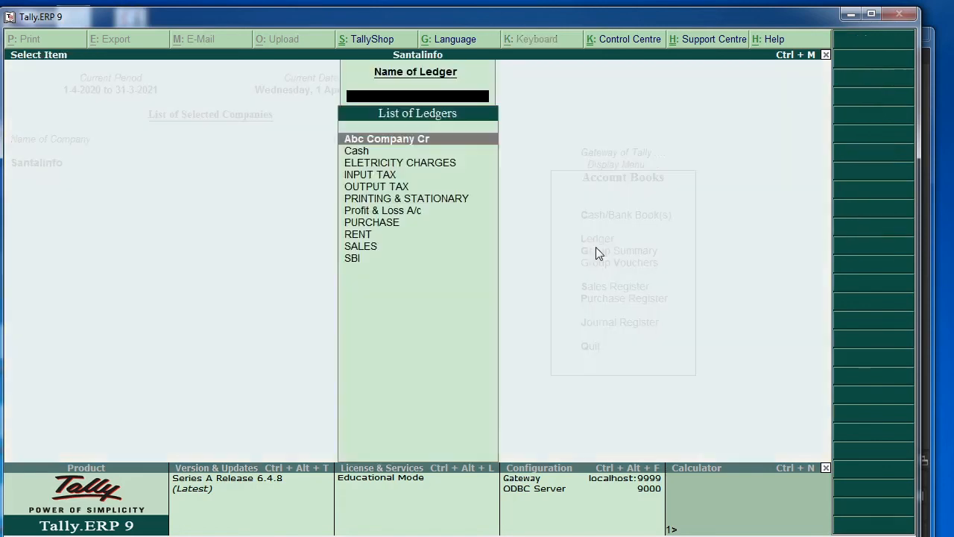
pyautogui.press('Down')
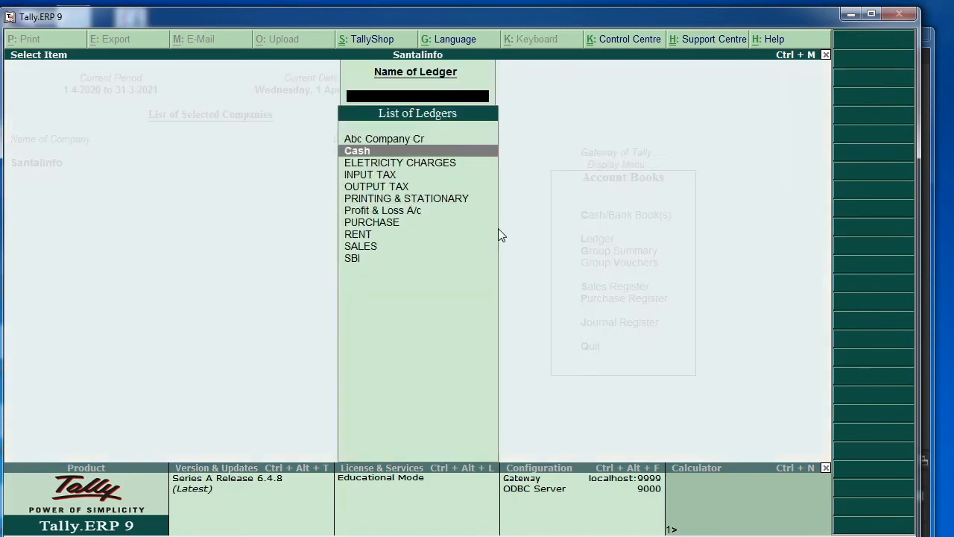
pyautogui.press('Return')
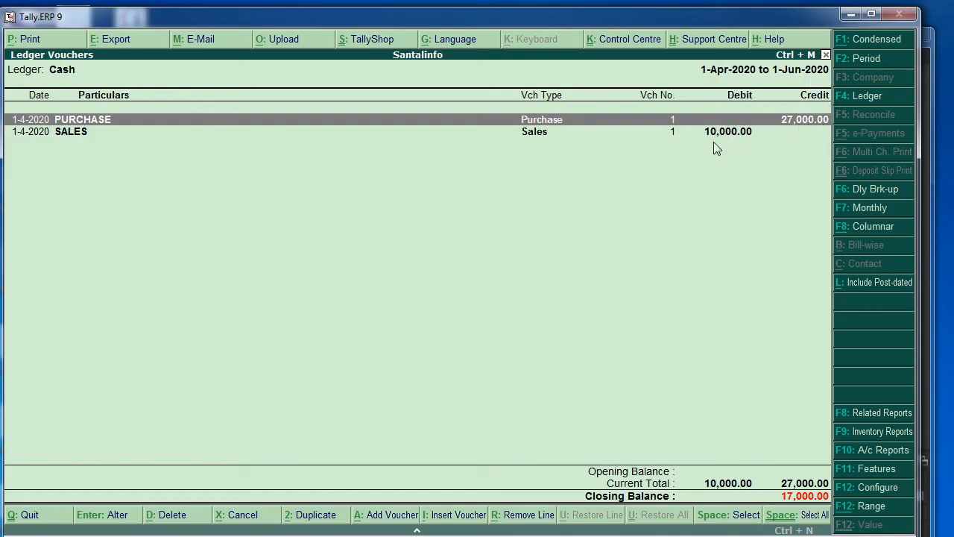
pyautogui.press('Escape')
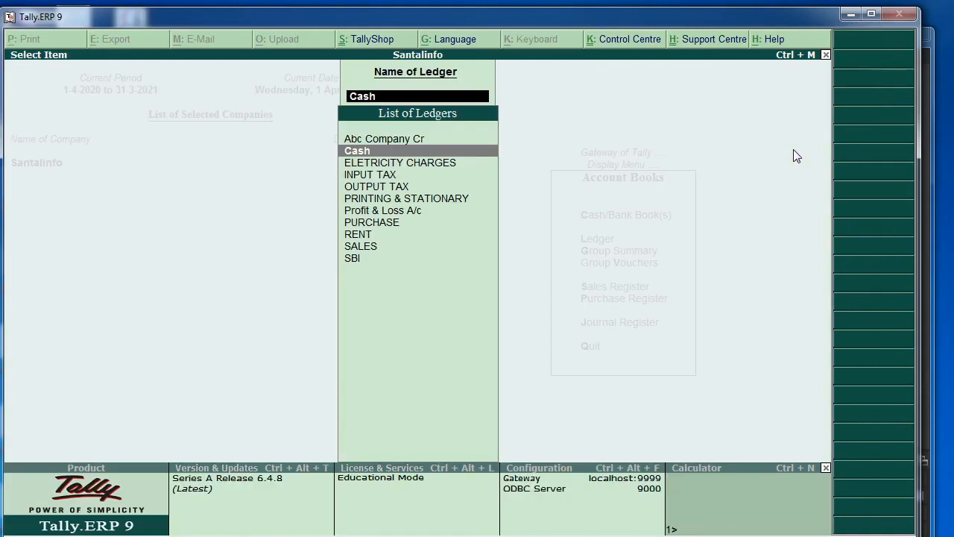
pyautogui.press('Escape')
pyautogui.press('Escape')
pyautogui.press('Escape')
pyautogui.press('Escape')
pyautogui.press('Escape')
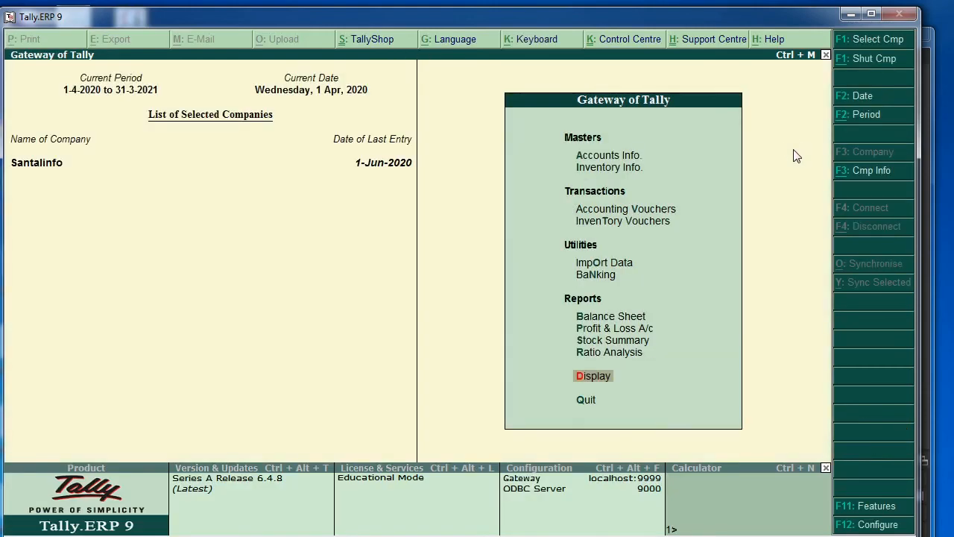
# - Start another sales voucher dated 1-5-2020 with reference number 02
pyautogui.press('Down')
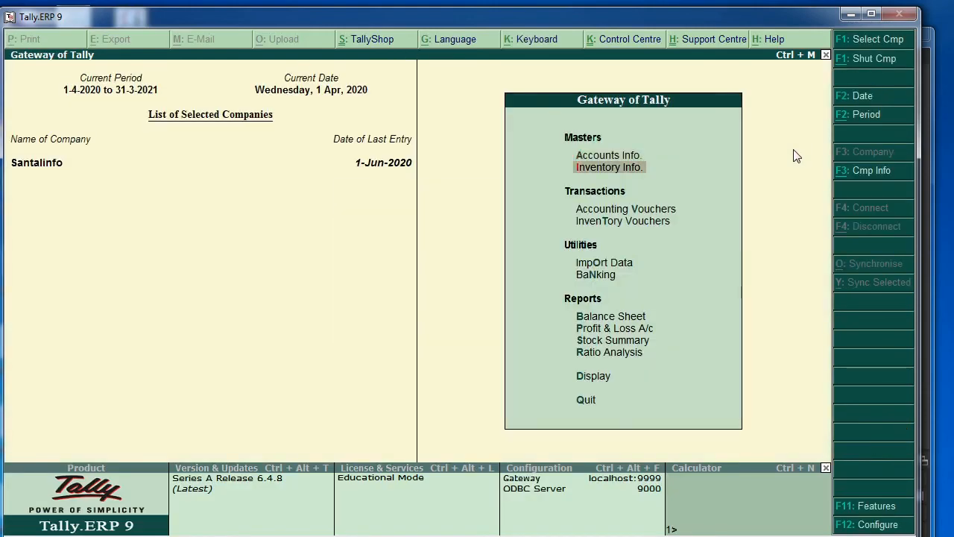
pyautogui.press('Down')
pyautogui.press('Return')
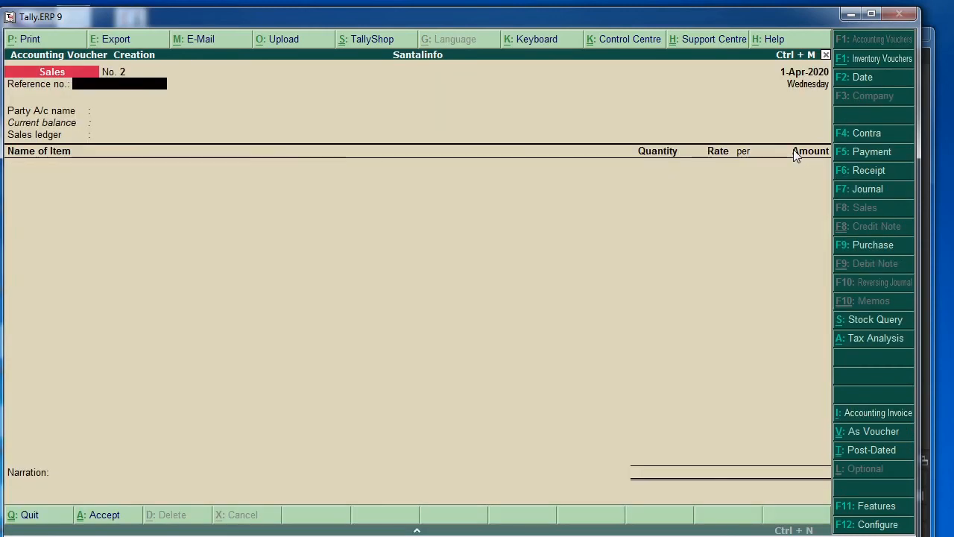
pyautogui.press('F2')
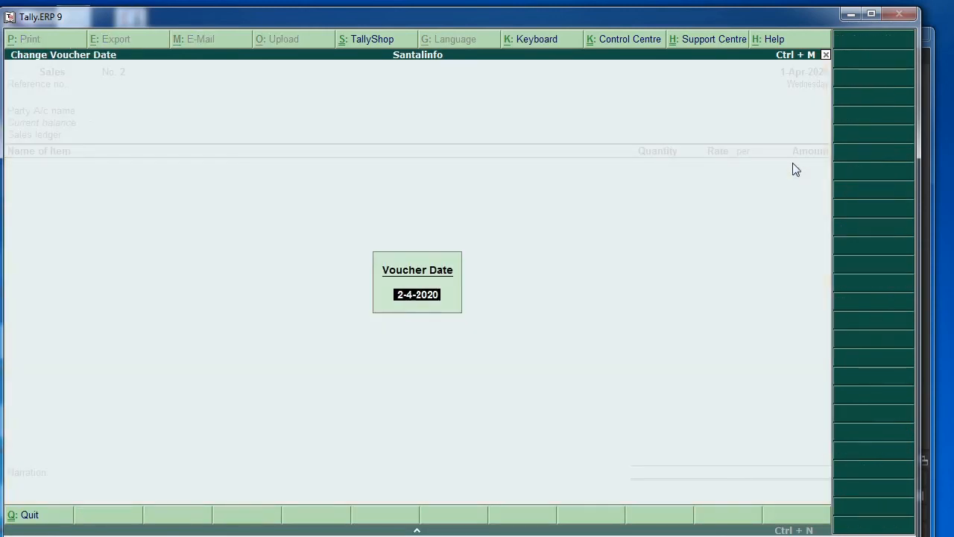
pyautogui.write('1-5')
pyautogui.press('Return')
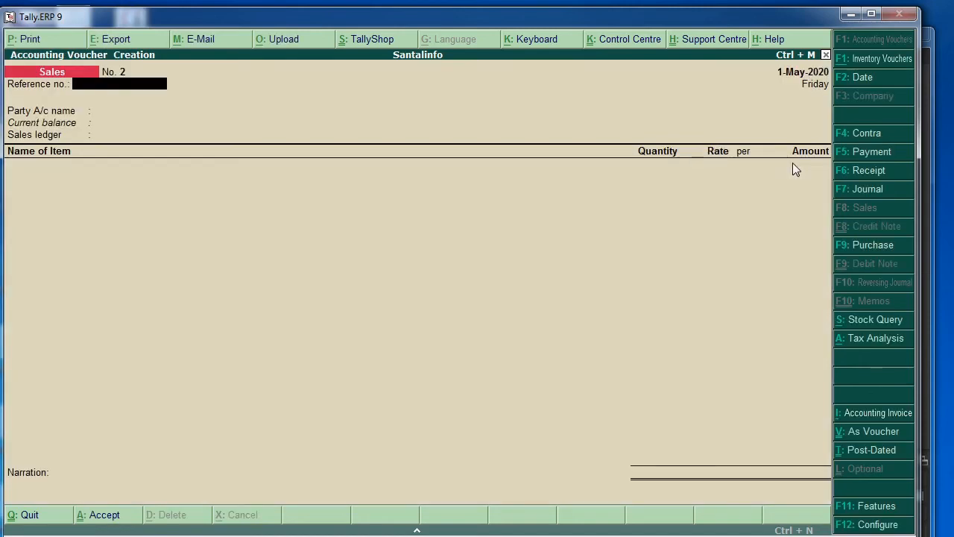
pyautogui.write('02')
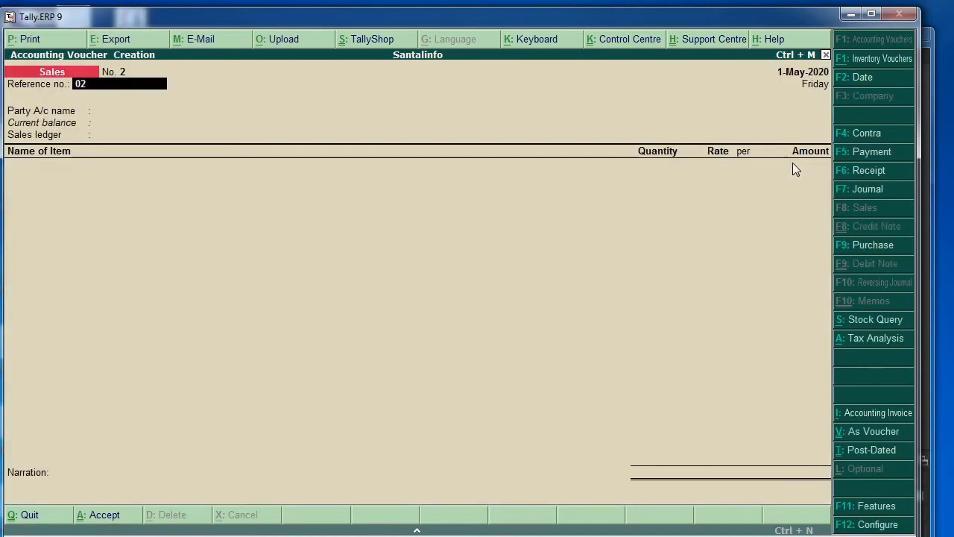
pyautogui.press('Return')
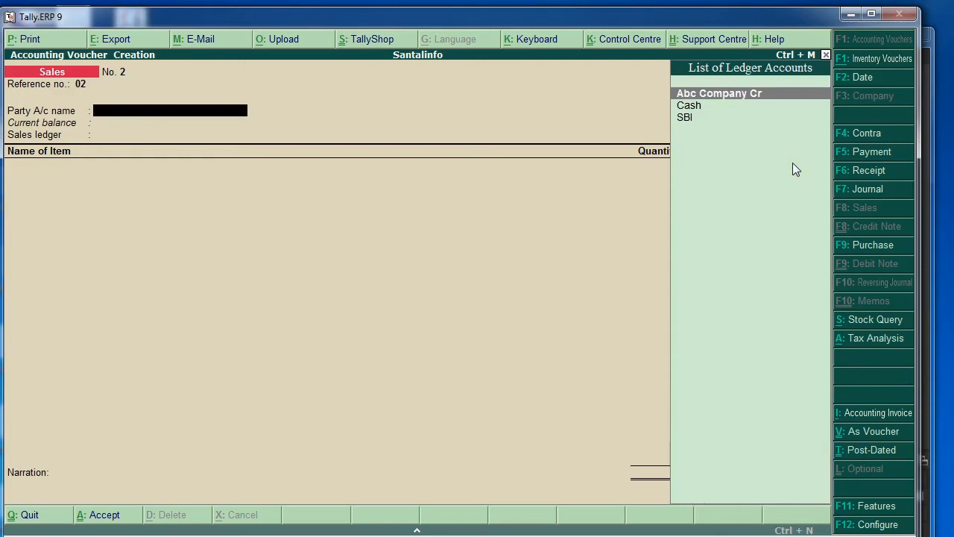
# - Set the sales voucher's party account to SBI with the default party details, and use SALES as the sales ledger
pyautogui.press('Down')
pyautogui.press('Down')
pyautogui.press('Return')
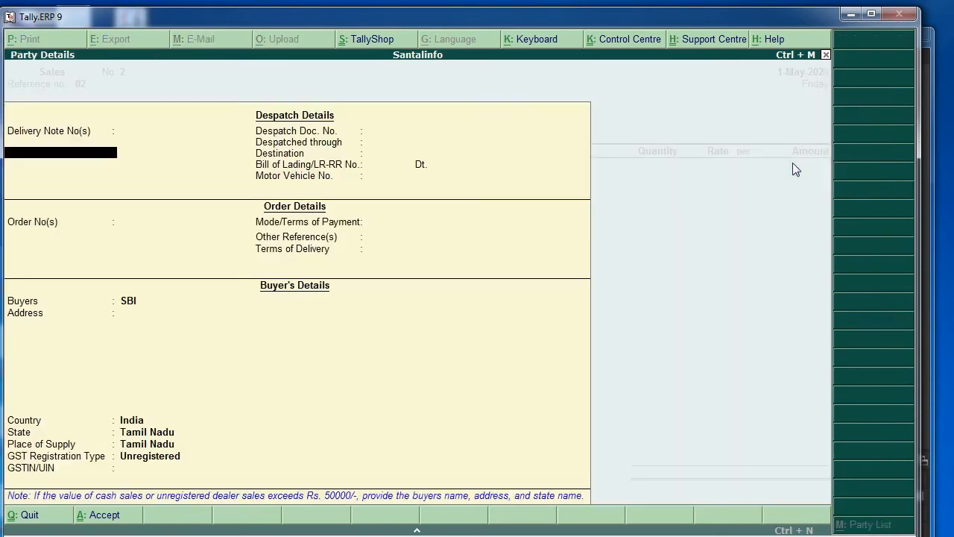
pyautogui.press('Return')
pyautogui.press('Return')
pyautogui.press('Return')
pyautogui.press('Return')
pyautogui.press('Return')
pyautogui.press('Return')
pyautogui.press('Return')
pyautogui.press('Return')
pyautogui.press('Return')
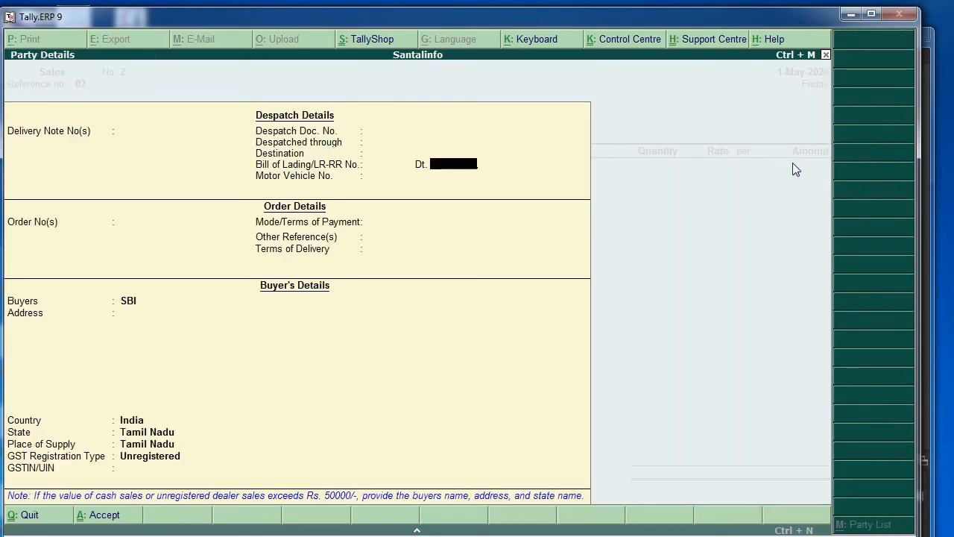
pyautogui.press('Return')
pyautogui.press('Return')
pyautogui.press('Return')
pyautogui.press('Return')
pyautogui.press('Return')
pyautogui.press('Return')
pyautogui.press('Return')
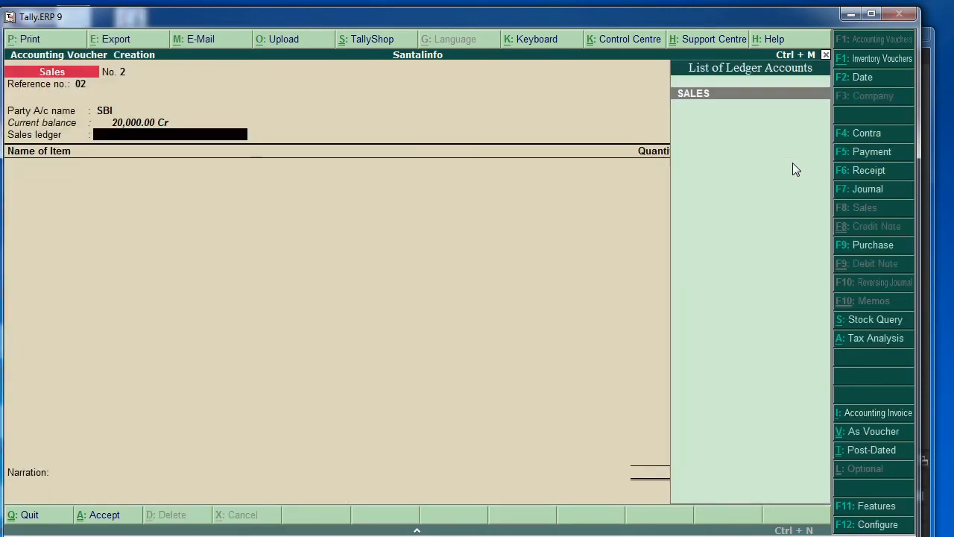
pyautogui.press('Return')
# - Add Moongdal 1/2kg to the sales voucher with a quantity of 20 nos at a rate of 150
pyautogui.write('S')
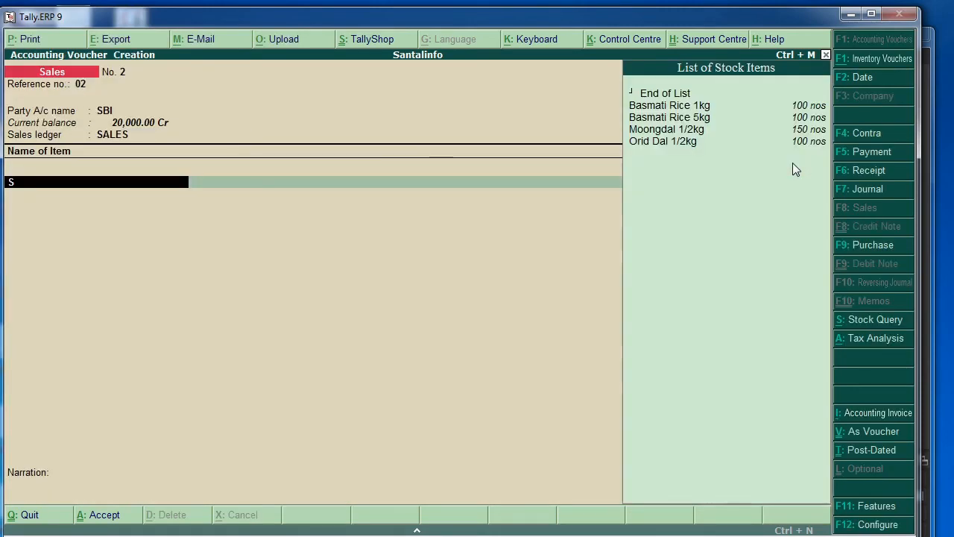
pyautogui.press('Down')
pyautogui.press('Down')
pyautogui.press('Down')
pyautogui.press('Down')
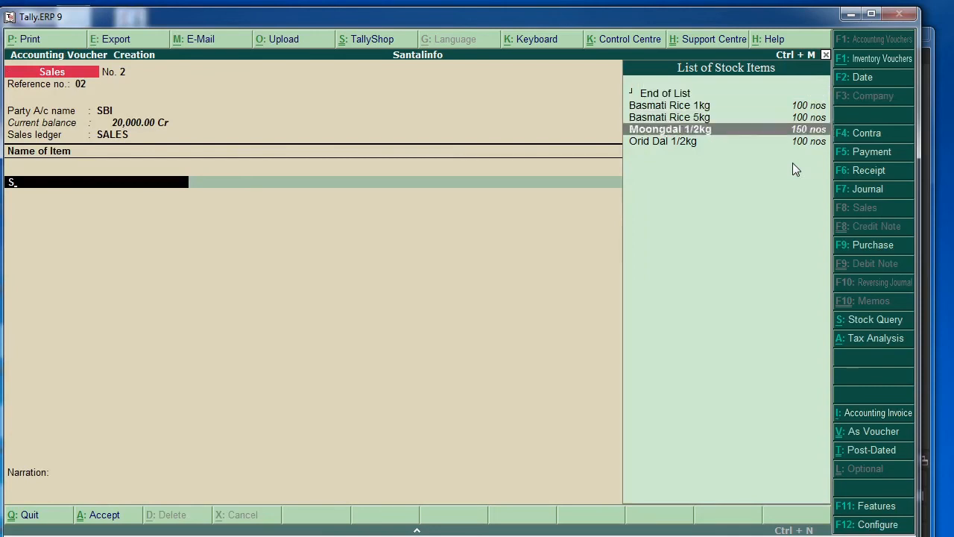
pyautogui.press('Return')
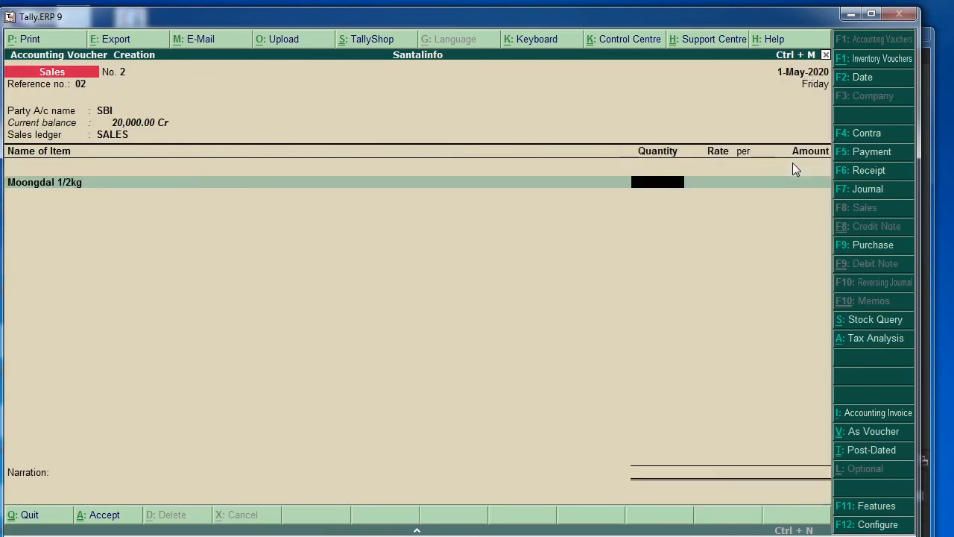
pyautogui.write('20')
pyautogui.press('Return')
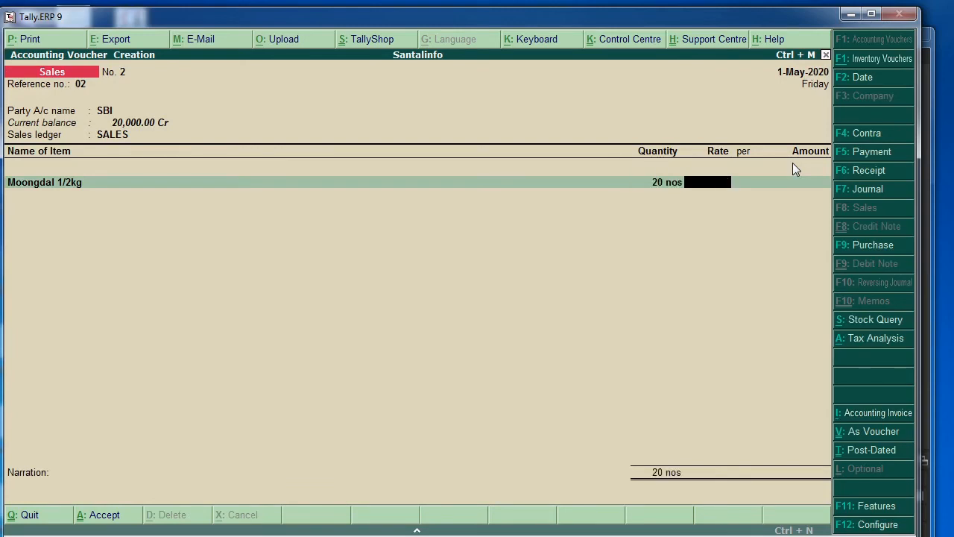
pyautogui.write('150')
pyautogui.press('Return')
pyautogui.press('Return')
pyautogui.press('Return')
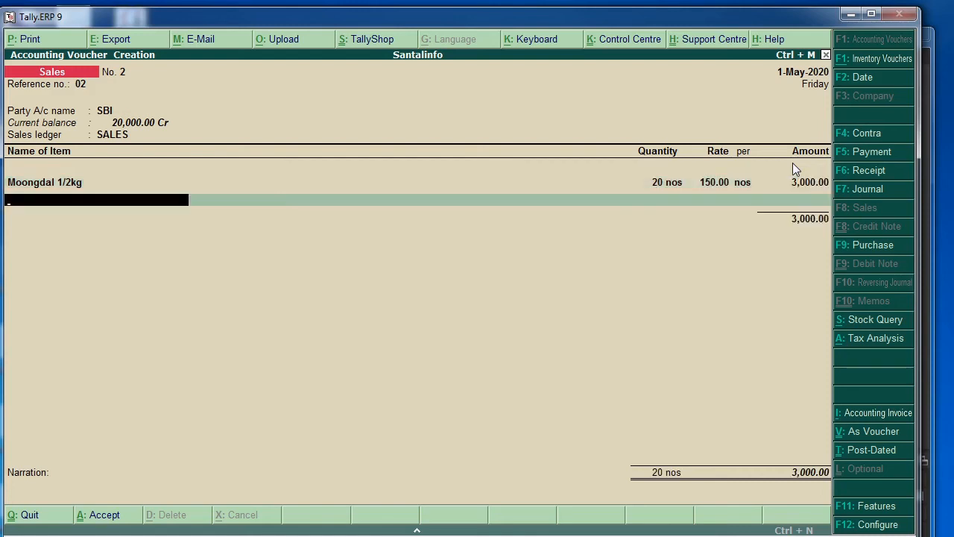
# - Add Orid Dal 1/2kg to the sales voucher with a quantity of 10 nos at a rate of 90
pyautogui.write('S')
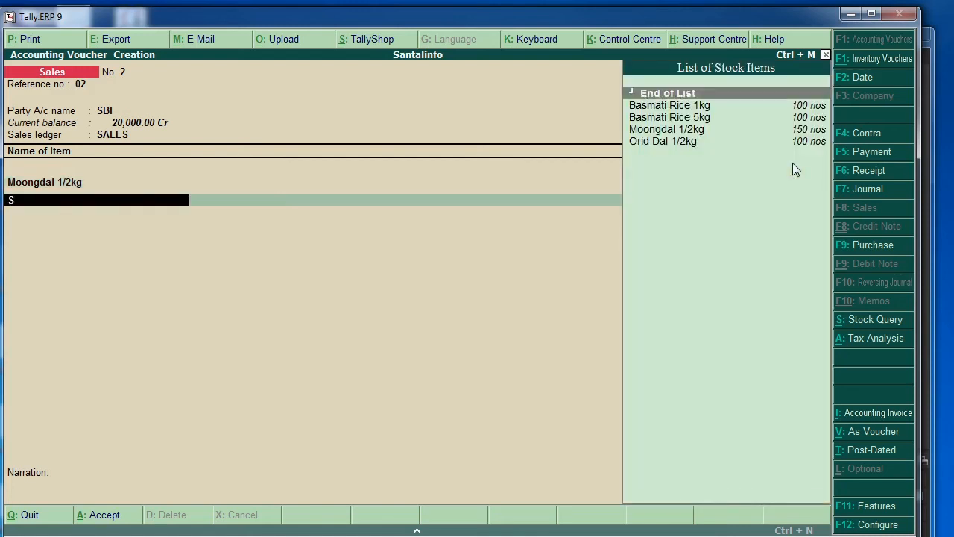
pyautogui.press('Down')
pyautogui.press('Down')
pyautogui.press('Down')
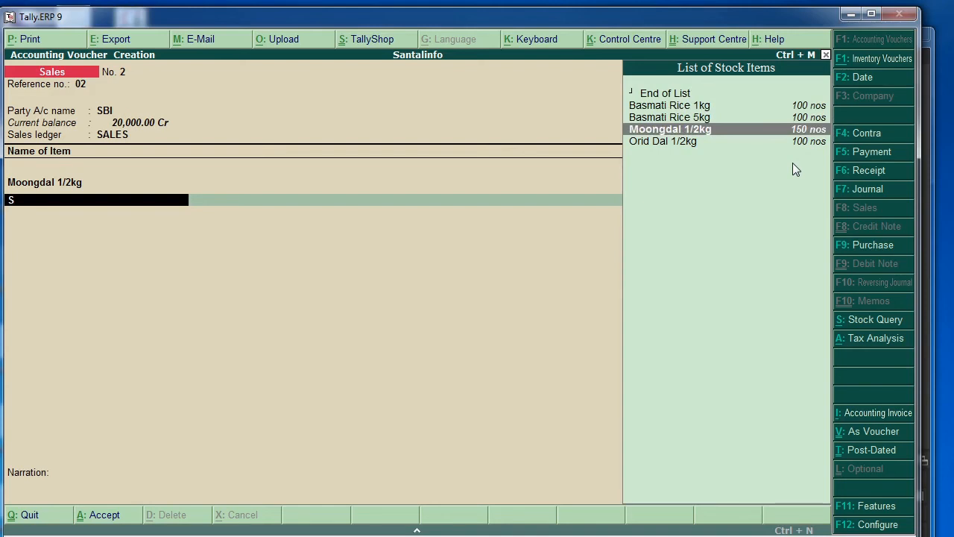
pyautogui.press('Down')
pyautogui.press('Return')
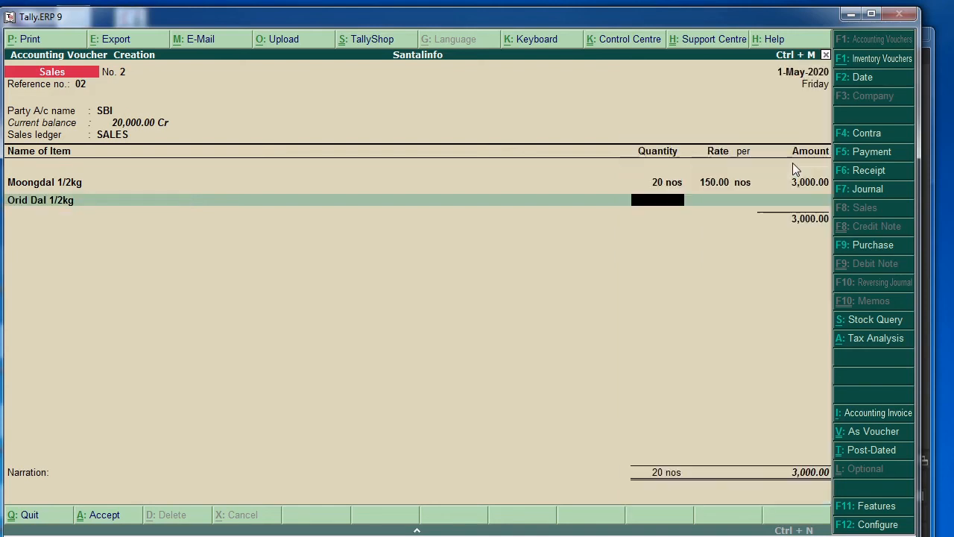
pyautogui.write('10')
pyautogui.press('Return')
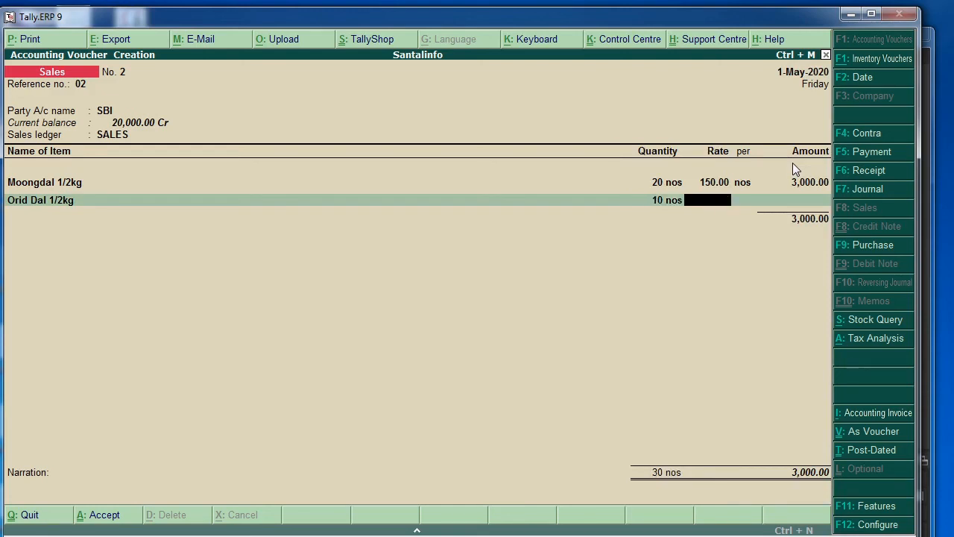
pyautogui.write('90')
pyautogui.press('Return')
pyautogui.press('Return')
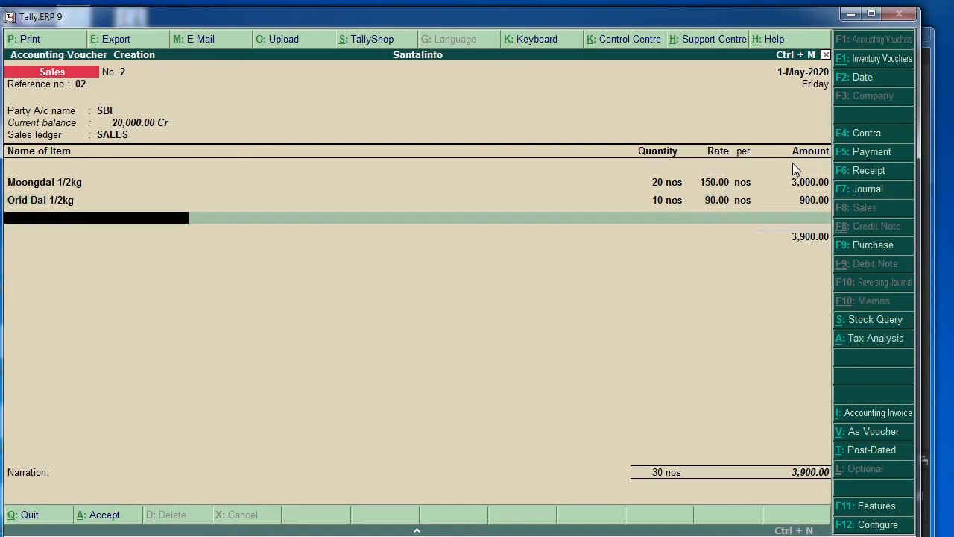
# - End the item list, accept the Cheque/DD bank allocation without an instrument number, and save the SBI sales voucher with no narration
pyautogui.press('Return')
pyautogui.press('Return')
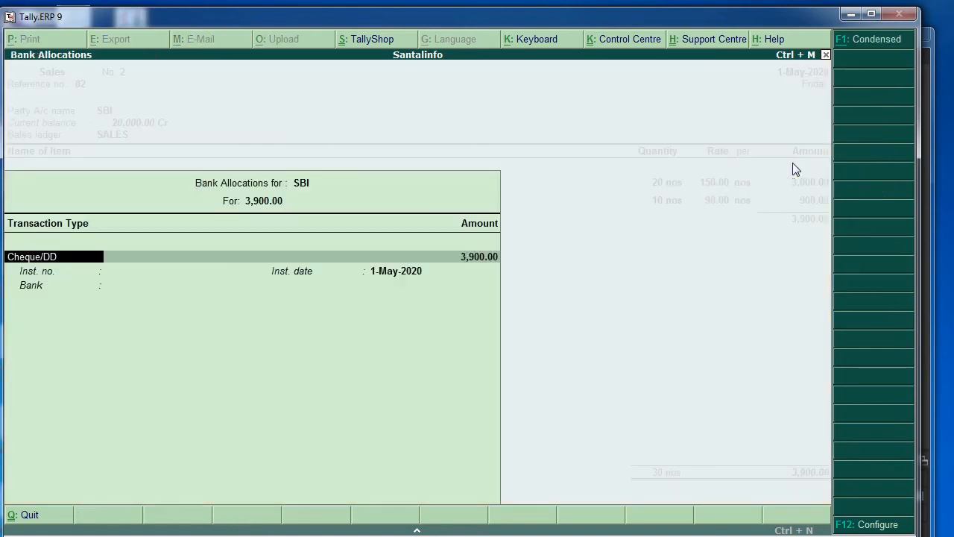
pyautogui.press('Return')
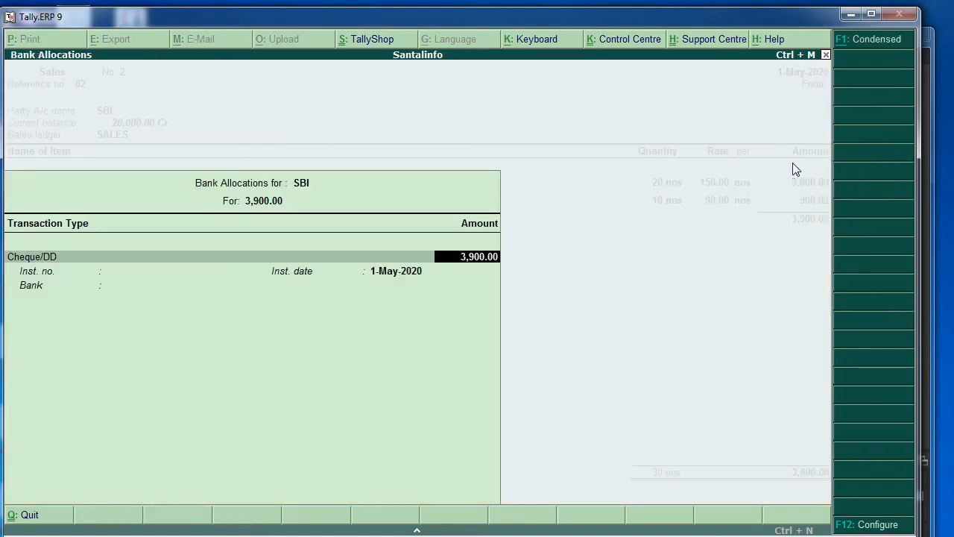
pyautogui.press('Return')
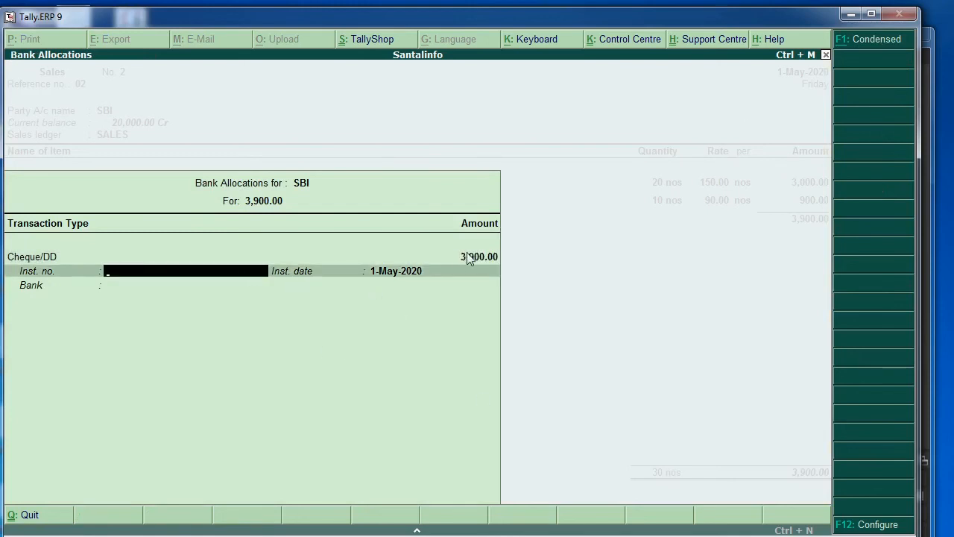
pyautogui.press('Return')
pyautogui.press('Return')
pyautogui.press('Return')
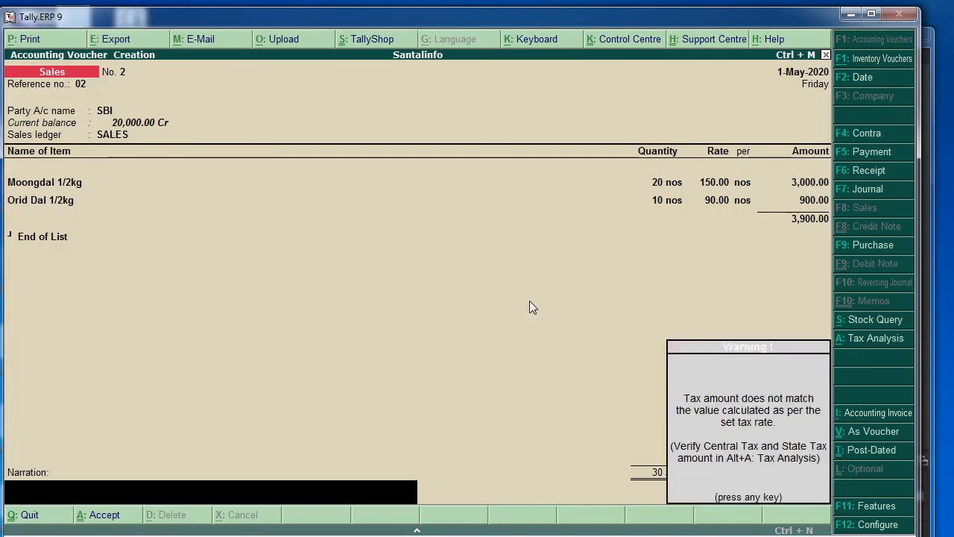
pyautogui.press('Return')
pyautogui.press('Return')
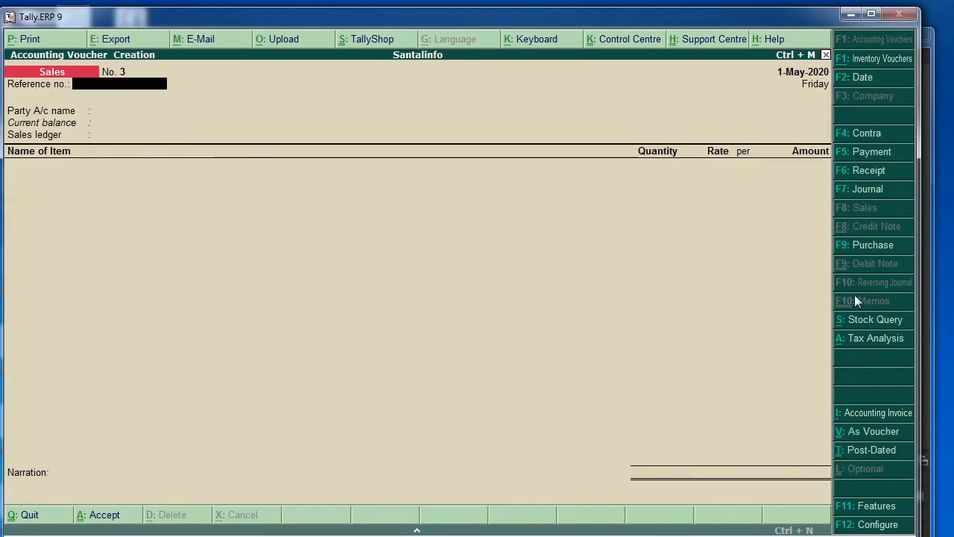
# - Date the new sales voucher 1-6-2020 and enter 03 as its reference number
pyautogui.press('F2')
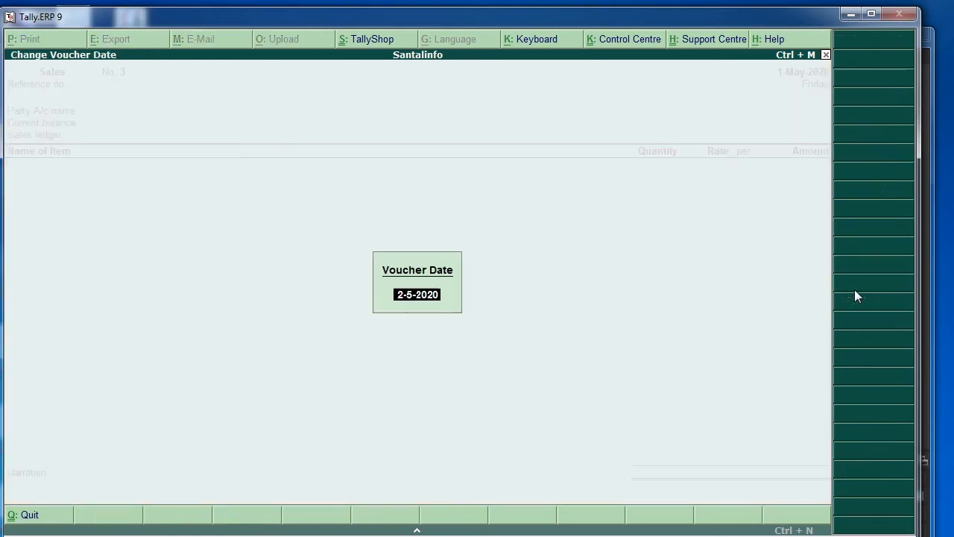
pyautogui.write('1-6')
pyautogui.press('Return')
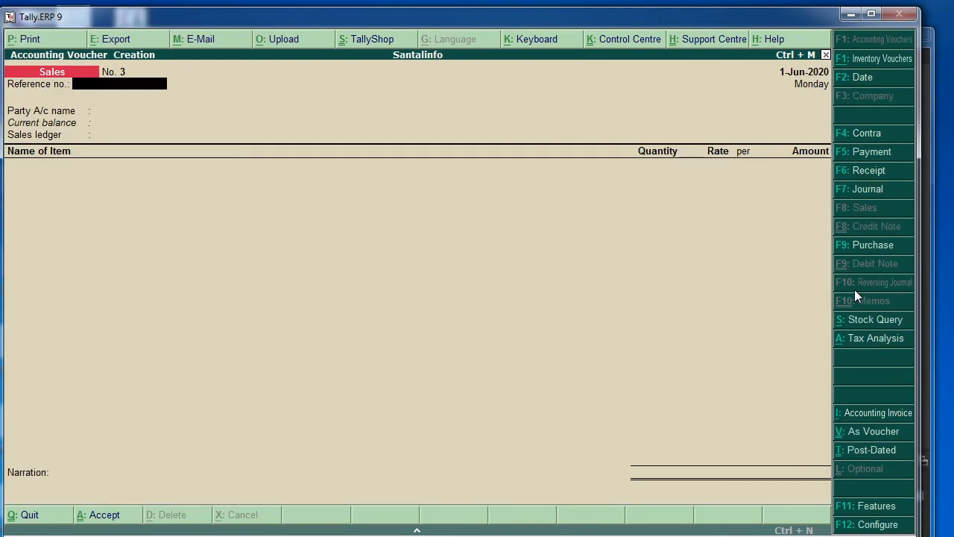
pyautogui.write('03')
pyautogui.press('Return')
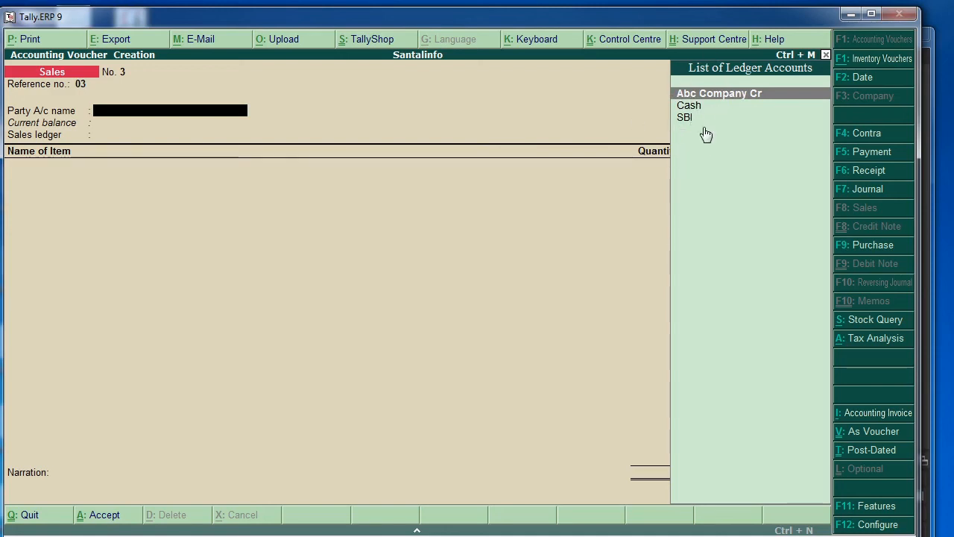
# - Start a new party ledger named Xyz Co Dr under the Sundry Debtors group from within the voucher
pyautogui.hotkey('alt', 'c')
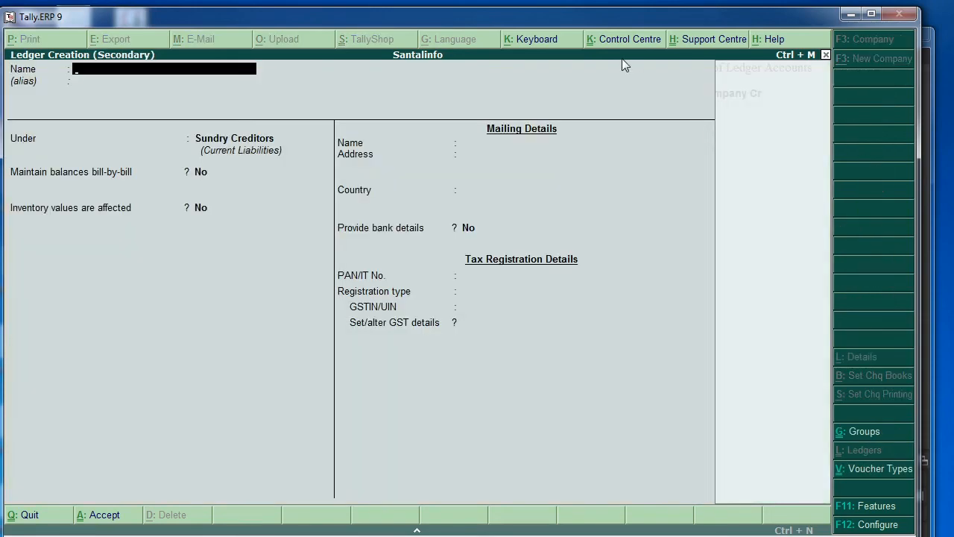
pyautogui.write('Xyz Co Dr')
pyautogui.press('Return')
pyautogui.press('Return')
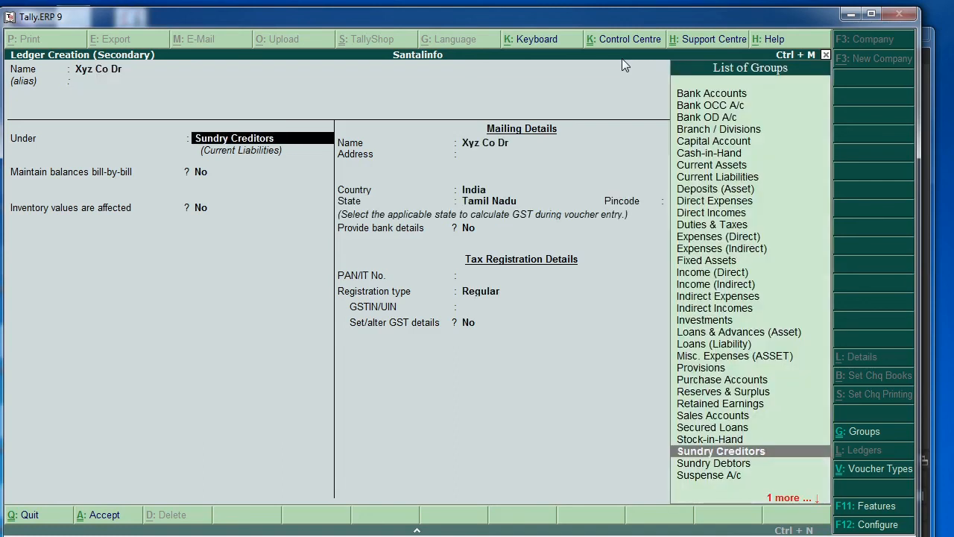
pyautogui.press('Down')
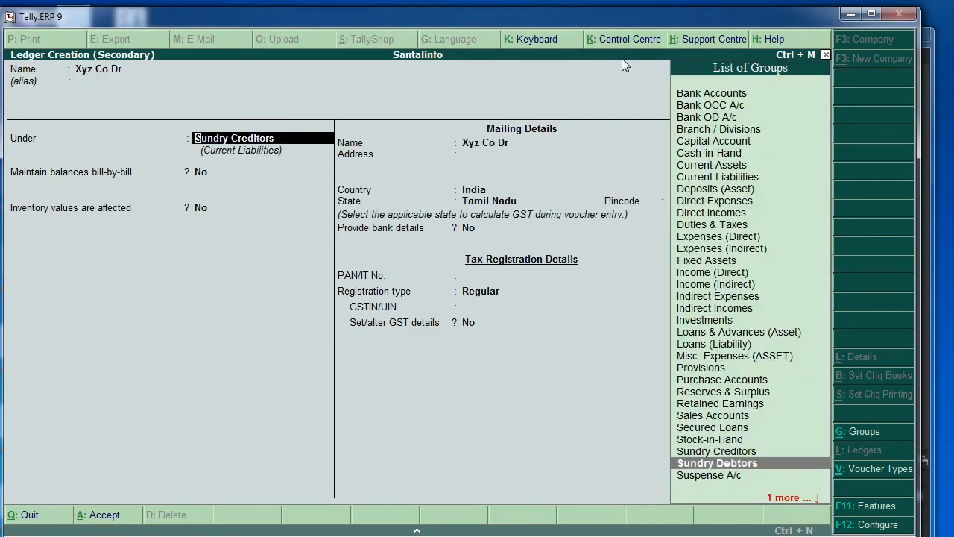
pyautogui.press('Return')
# - Keep the Xyz Co Dr ledger's default mailing and tax details, leave the GSTIN/UIN blank, and save the ledger
pyautogui.press('Return')
pyautogui.press('Return')
pyautogui.press('Return')
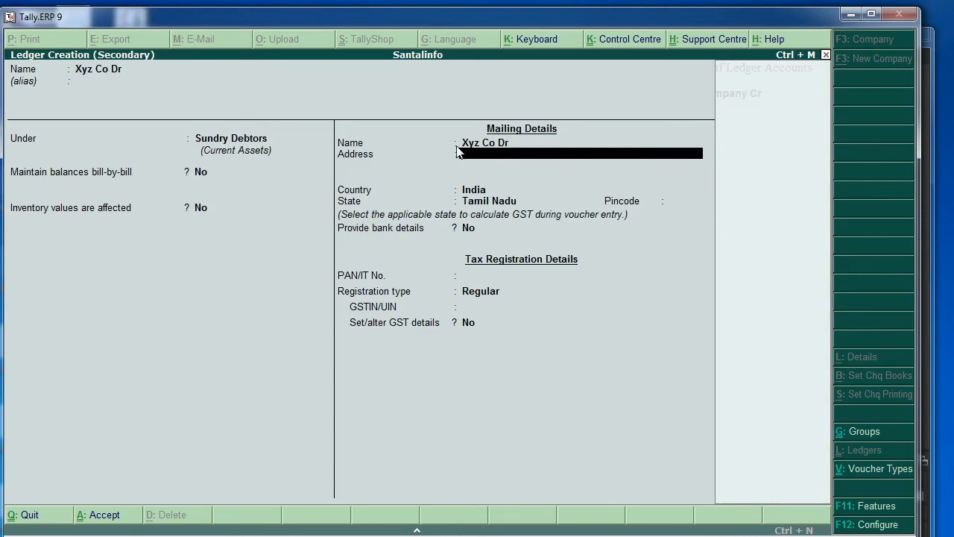
pyautogui.press('Return')
pyautogui.press('Return')
pyautogui.press('Return')
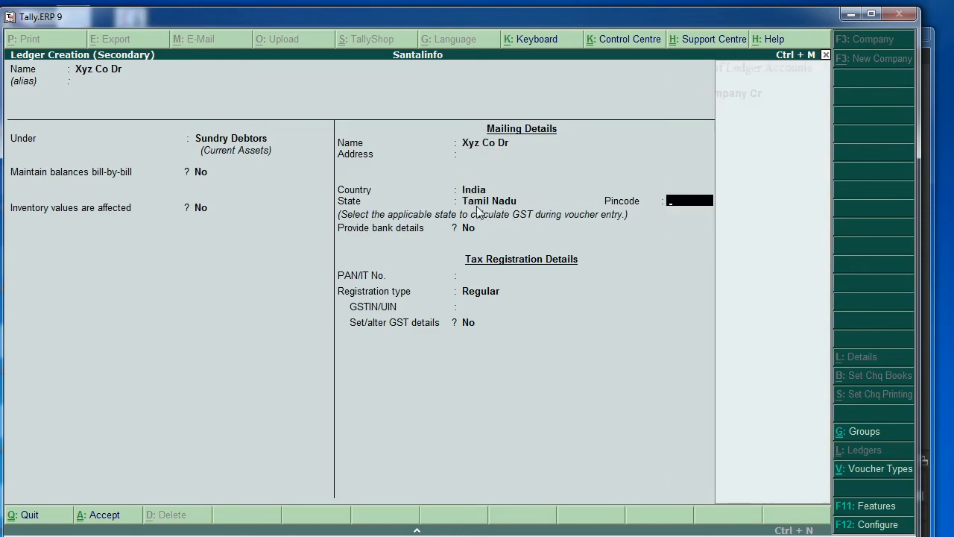
pyautogui.press('Return')
pyautogui.press('Return')
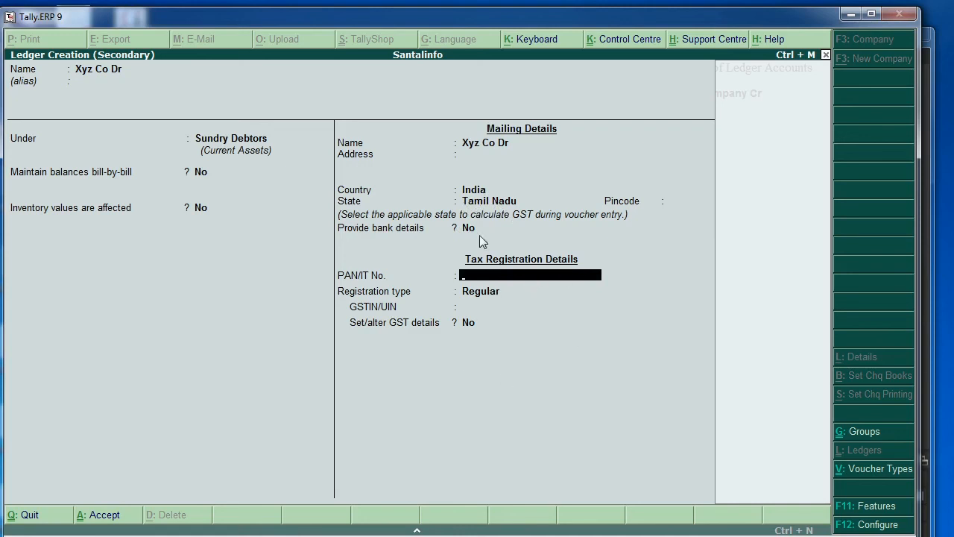
pyautogui.press('Return')
pyautogui.press('Return')
pyautogui.press('Return')
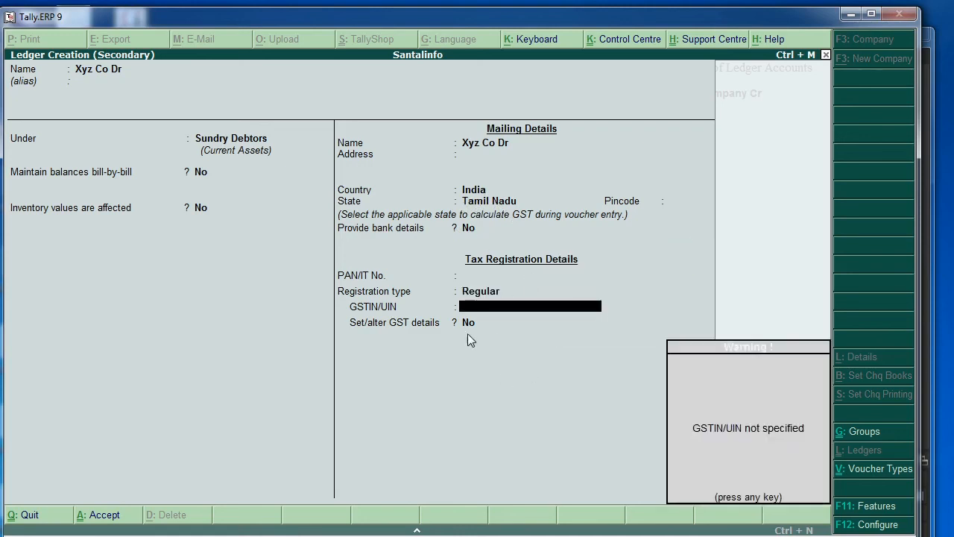
pyautogui.press('Return')
pyautogui.press('Return')
pyautogui.press('Return')
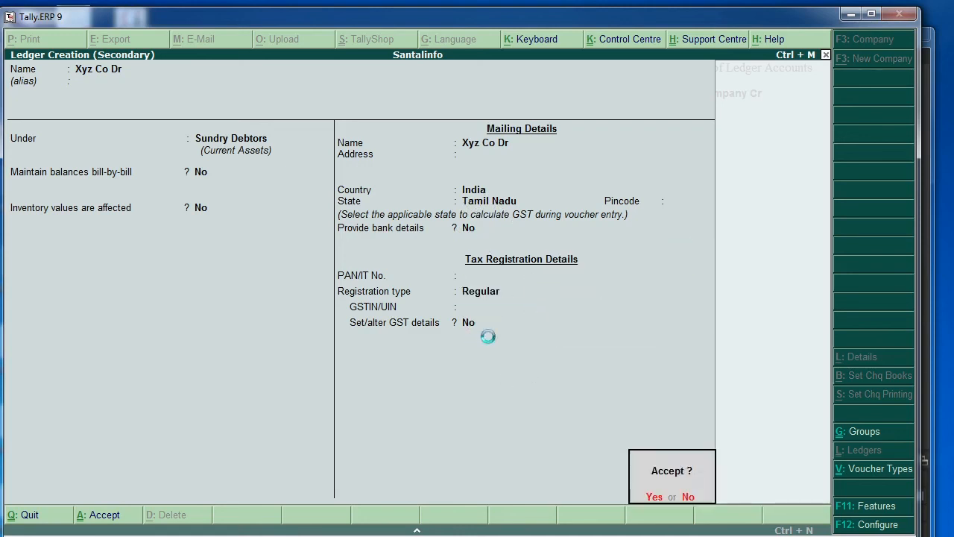
pyautogui.press('Return')
# - Accept the default party details for Xyz Co Dr and use SALES as the voucher's sales ledger
pyautogui.press('Return')
pyautogui.press('Return')
pyautogui.press('Return')
pyautogui.press('Return')
pyautogui.press('Return')
pyautogui.press('Return')
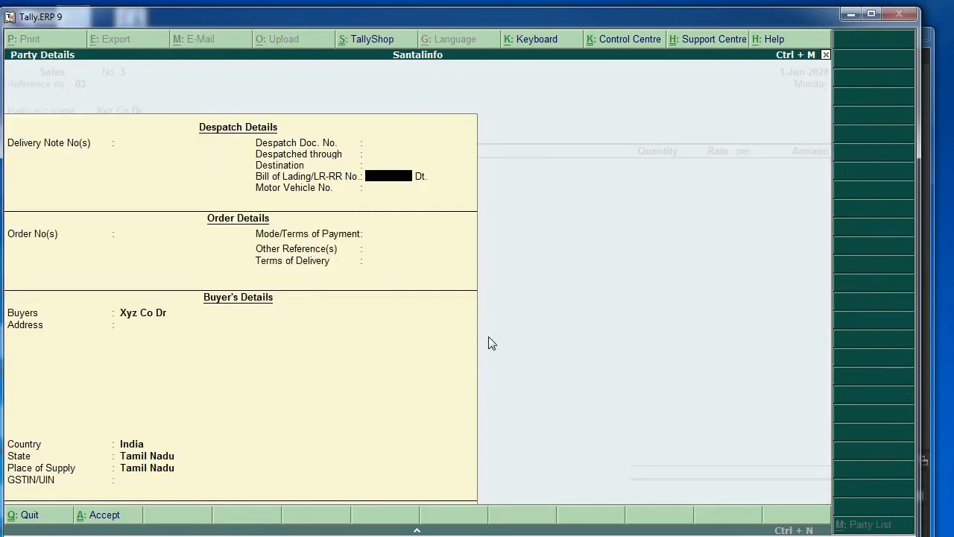
pyautogui.press('Return')
pyautogui.press('Return')
pyautogui.press('Return')
pyautogui.press('Return')
pyautogui.press('Return')
pyautogui.press('Return')
pyautogui.press('Return')
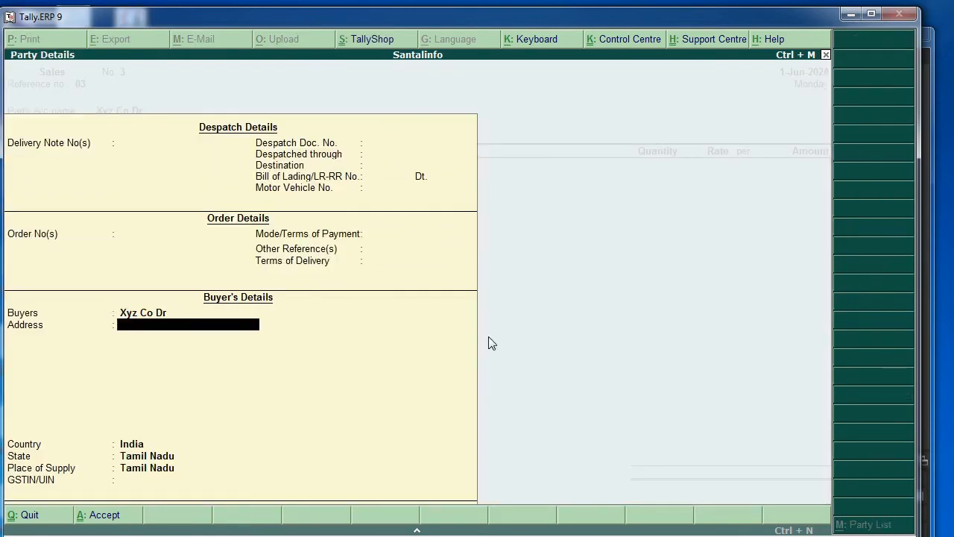
pyautogui.press('Return')
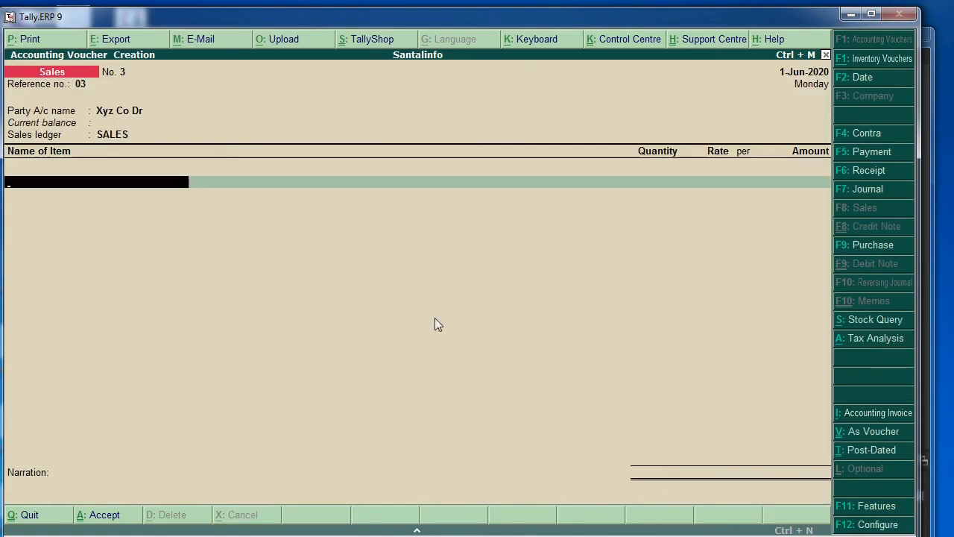
# - Add Moongdal 1/2kg to the credit sales voucher with a quantity of 30 nos at a rate of 150
pyautogui.write('S')
pyautogui.press('Down')
pyautogui.press('Down')
pyautogui.press('Down')
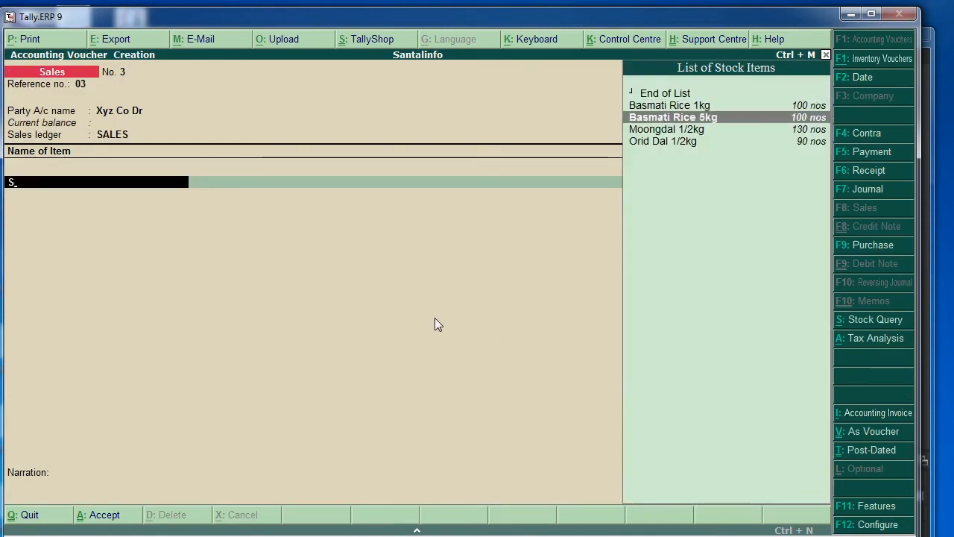
pyautogui.press('Return')
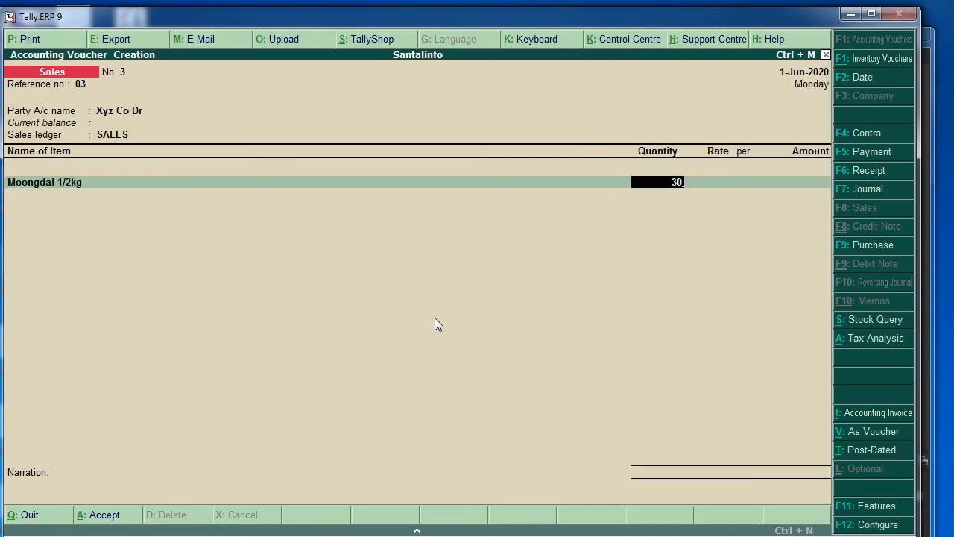
pyautogui.press('Return')
pyautogui.press('Return')
pyautogui.press('Return')
pyautogui.press('Return')
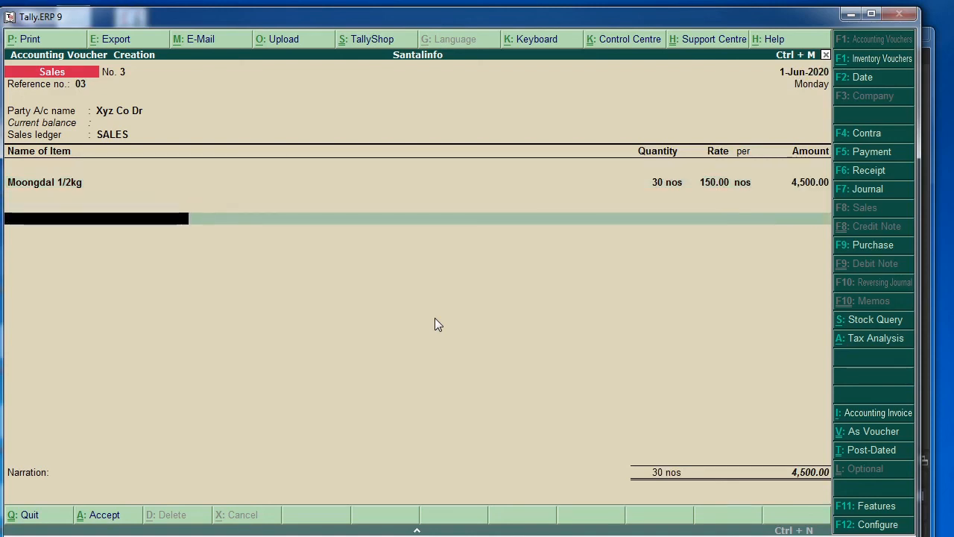
# - Save the Xyz Co Dr credit sales voucher without a narration and leave voucher entry for the Gateway of Tally
pyautogui.press('Return')
pyautogui.press('Return')
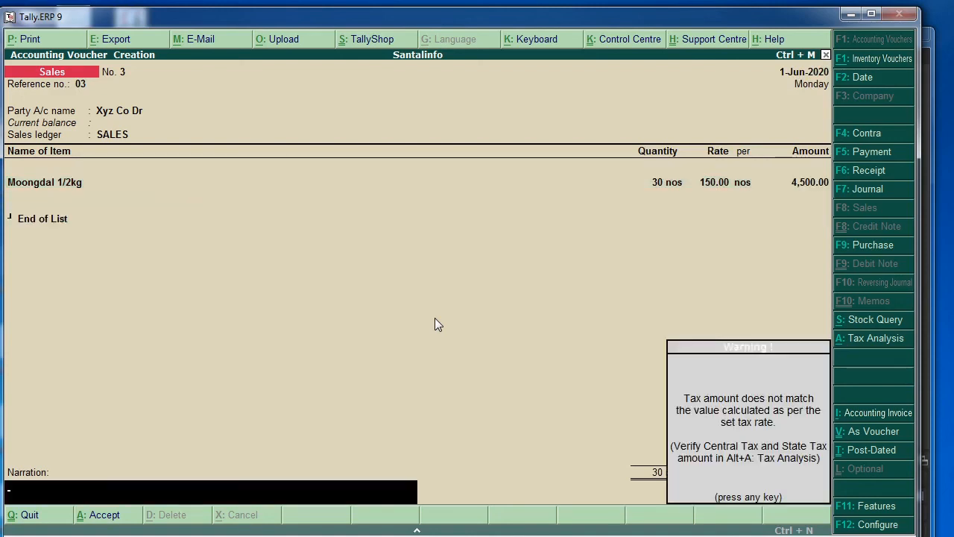
pyautogui.press('Return')
pyautogui.press('Return')
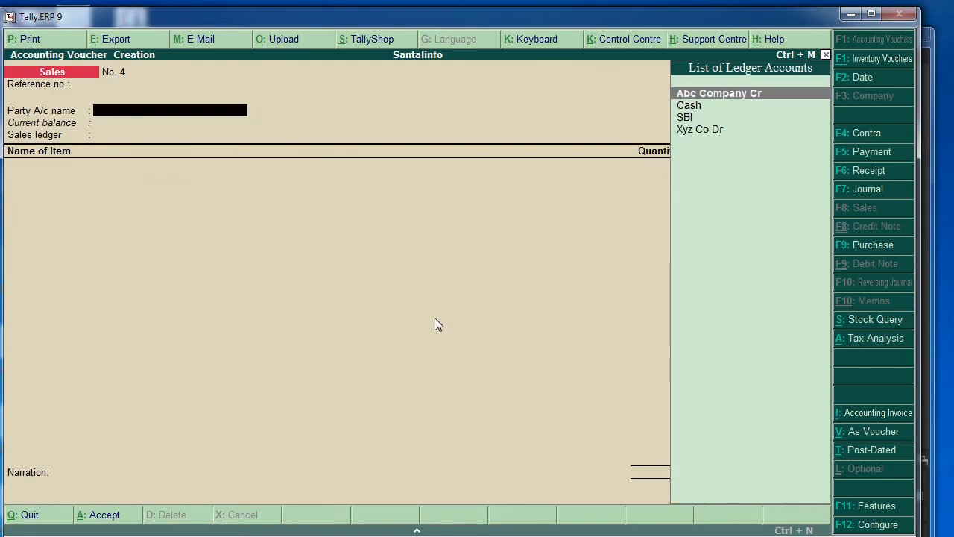
pyautogui.press('Escape')
pyautogui.press('Return')
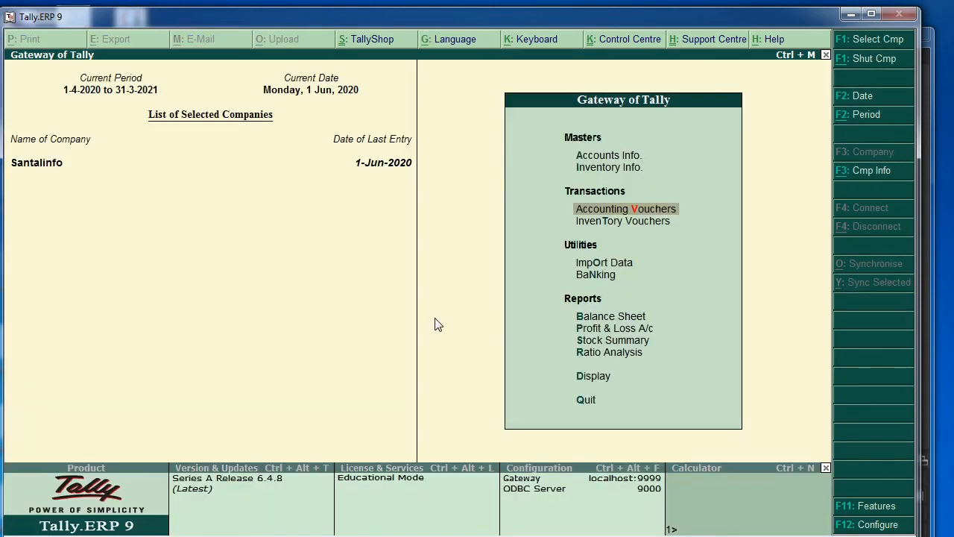
pyautogui.press('Escape')
pyautogui.press('Escape')
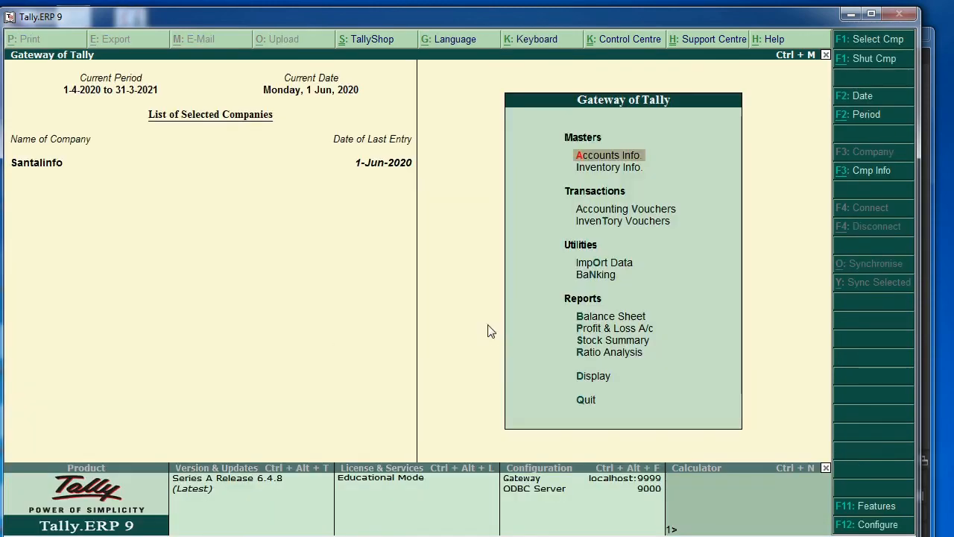
# - Display the company's Sales Register from the account books
pyautogui.click(583, 384)
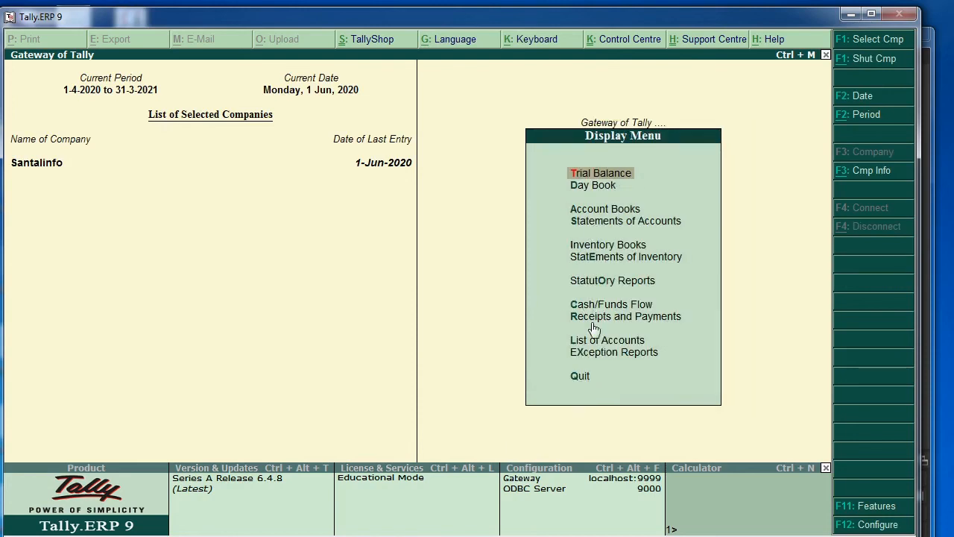
pyautogui.click(615, 211)
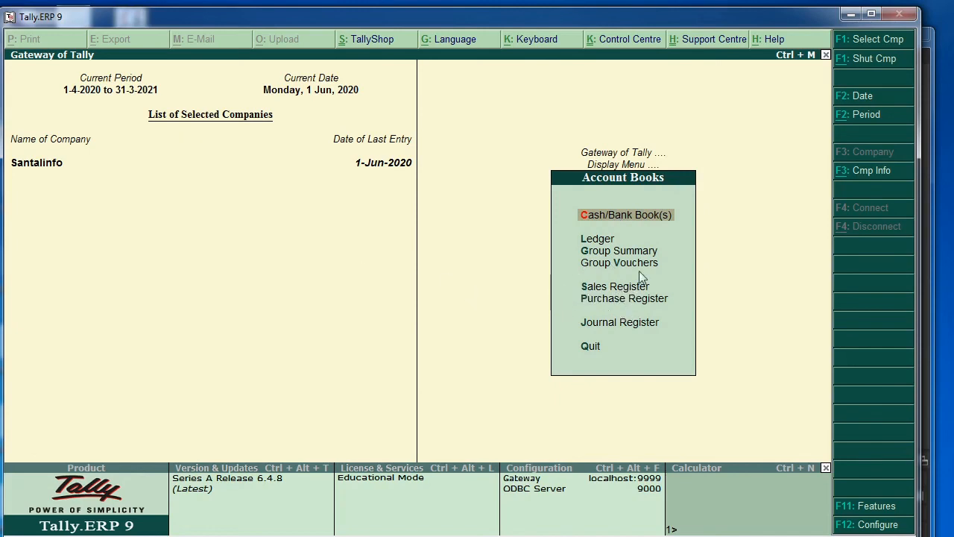
pyautogui.press('s')
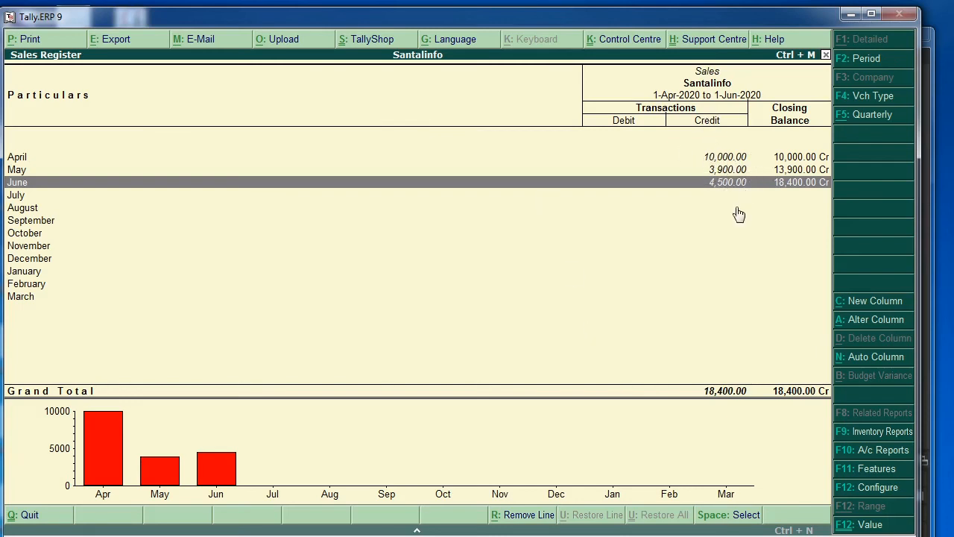
# - Review April's cash sales voucher from the Sales Register and close it without altering anything
pyautogui.press('Up')
pyautogui.press('Up')
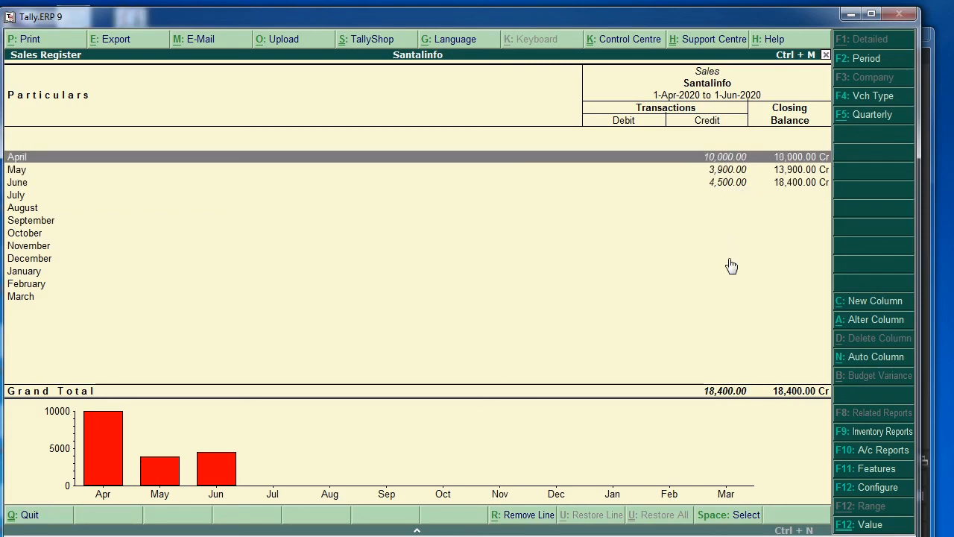
pyautogui.press('Return')
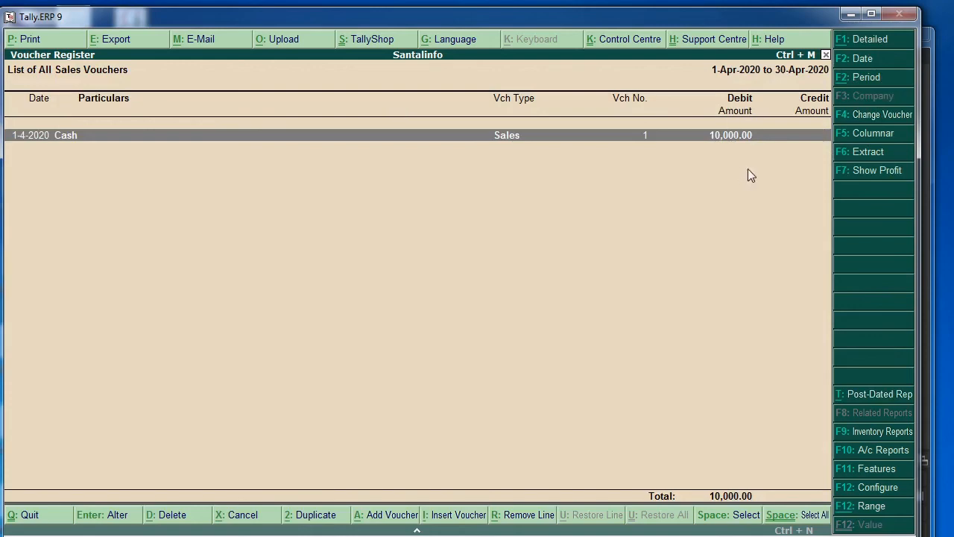
pyautogui.press('Return')
pyautogui.press('Escape')
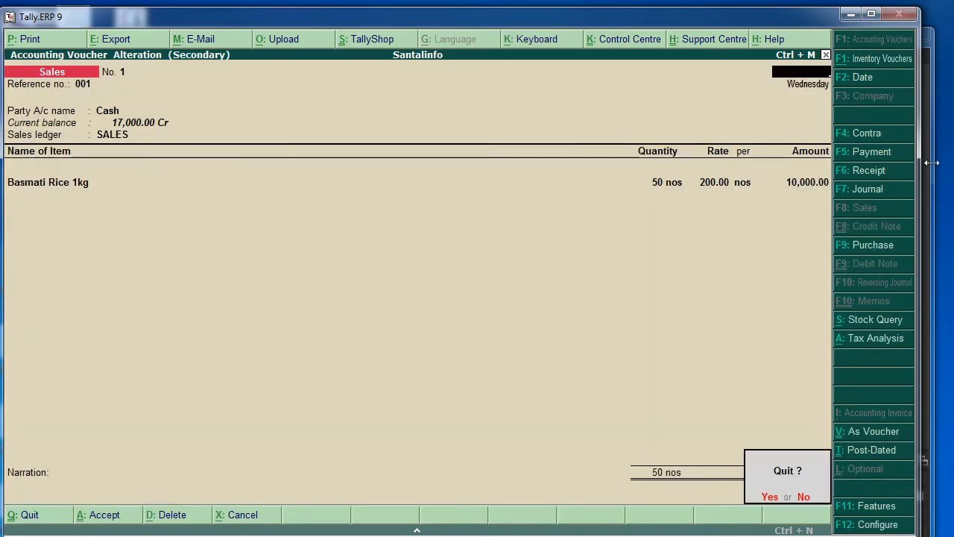
pyautogui.press('y')
pyautogui.press('Escape')
# - Review May's SBI sales voucher from the Sales Register and return to the monthly summary
pyautogui.press('Down')
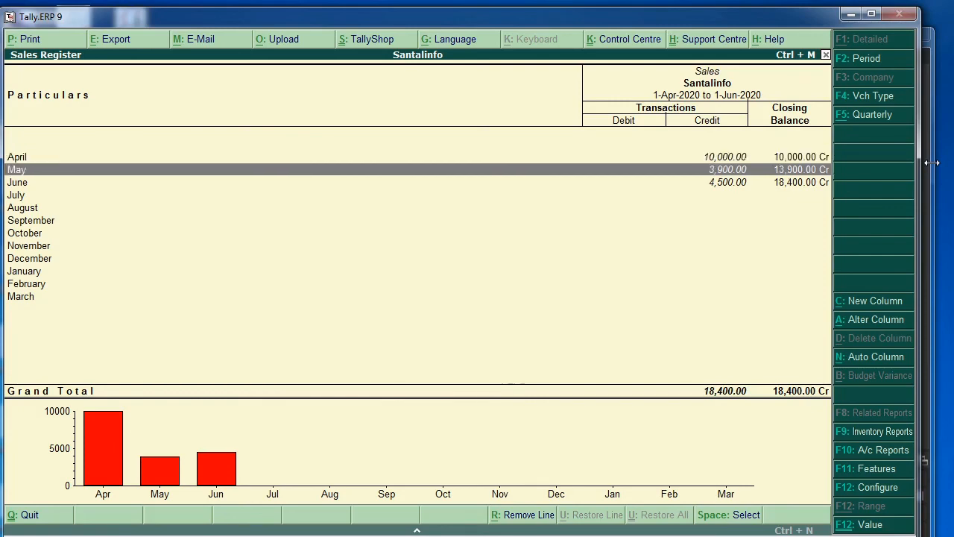
pyautogui.press('Return')
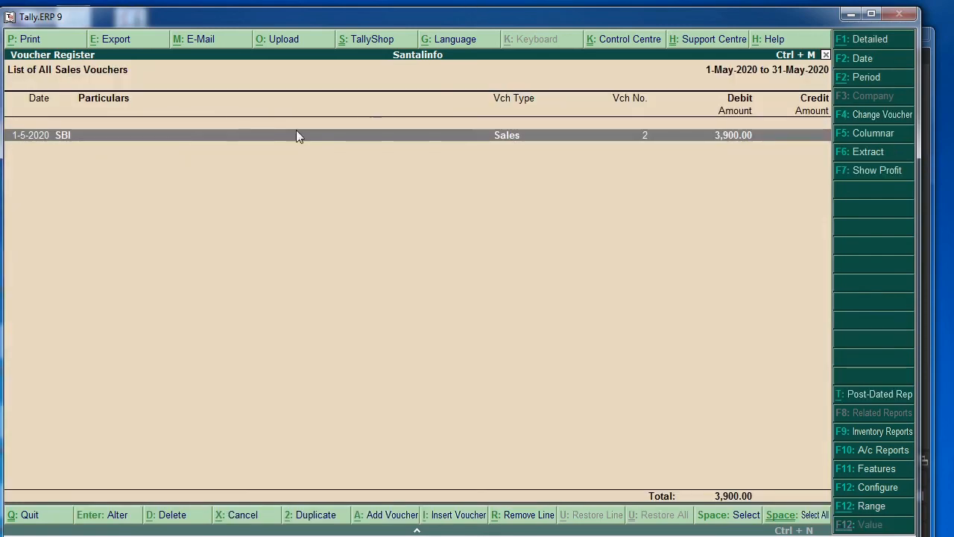
pyautogui.press('Return')
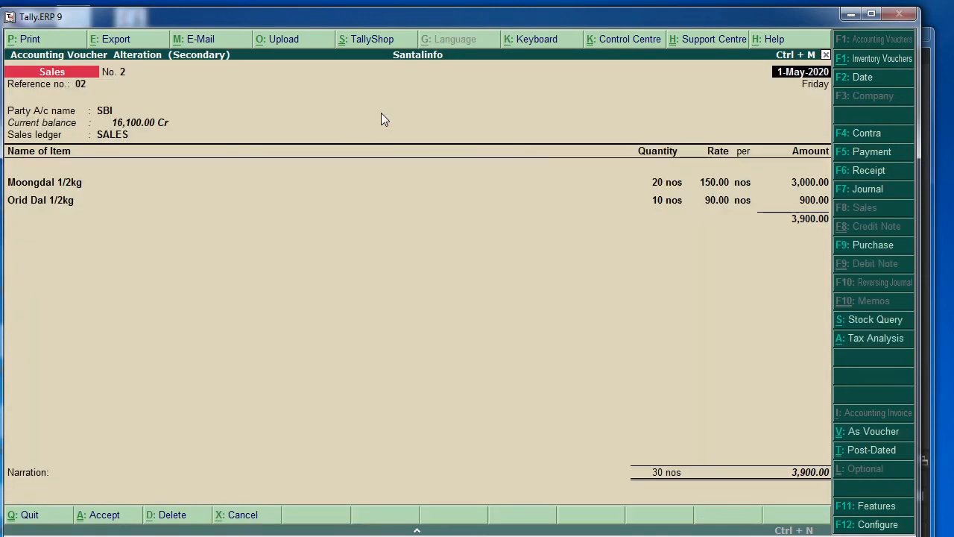
pyautogui.press('Escape')
pyautogui.press('y')
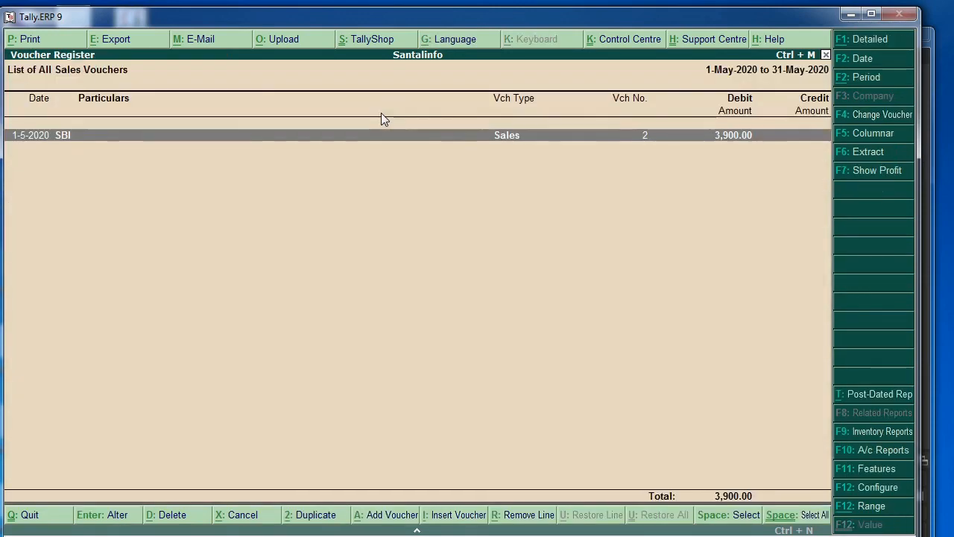
pyautogui.press('Escape')
# - Review June's Xyz Co Dr credit sales voucher from the Sales Register and return to the monthly summary
pyautogui.press('Down')
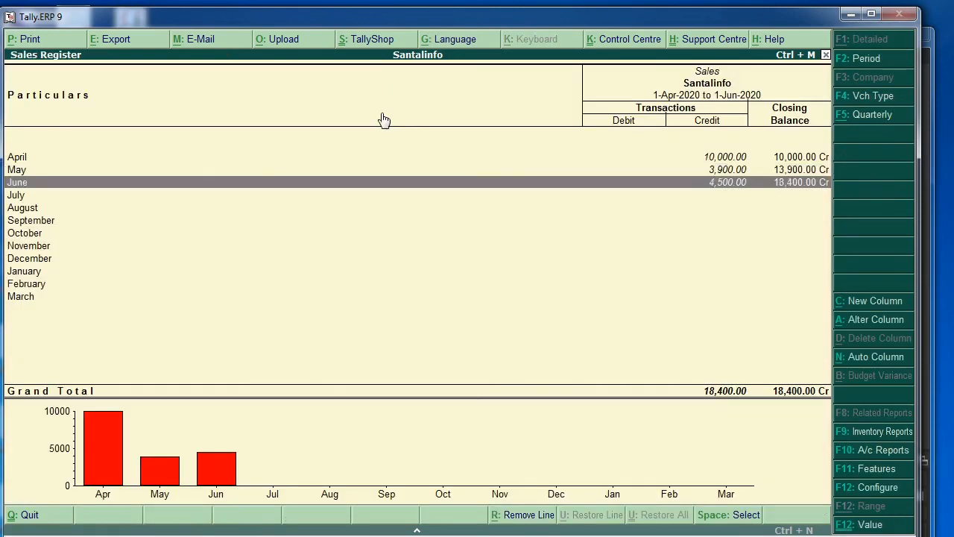
pyautogui.press('Return')
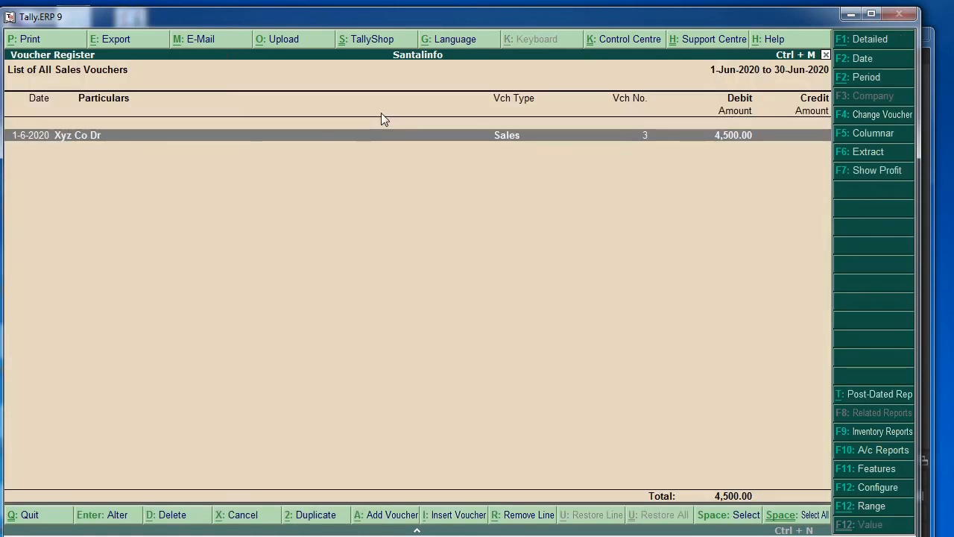
pyautogui.press('Return')
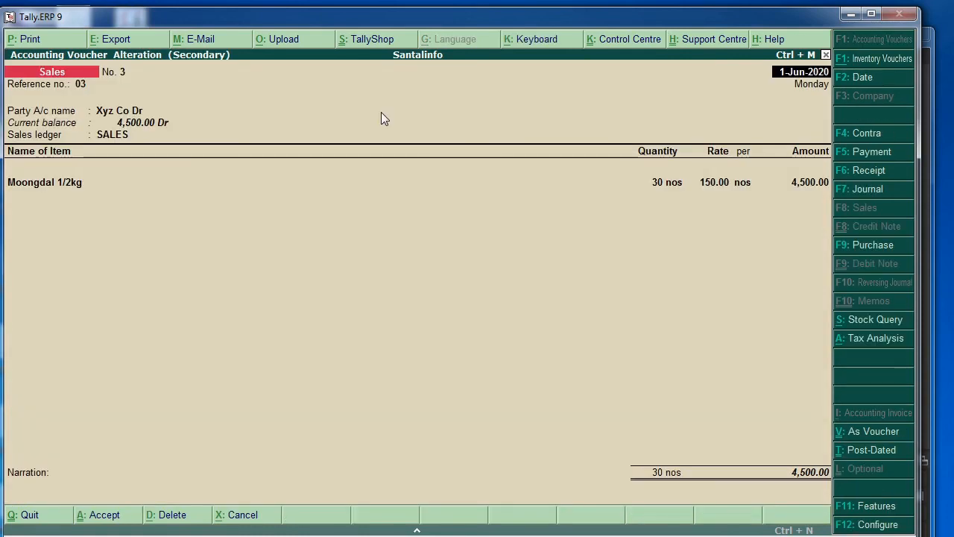
pyautogui.press('Escape')
pyautogui.press('Escape')
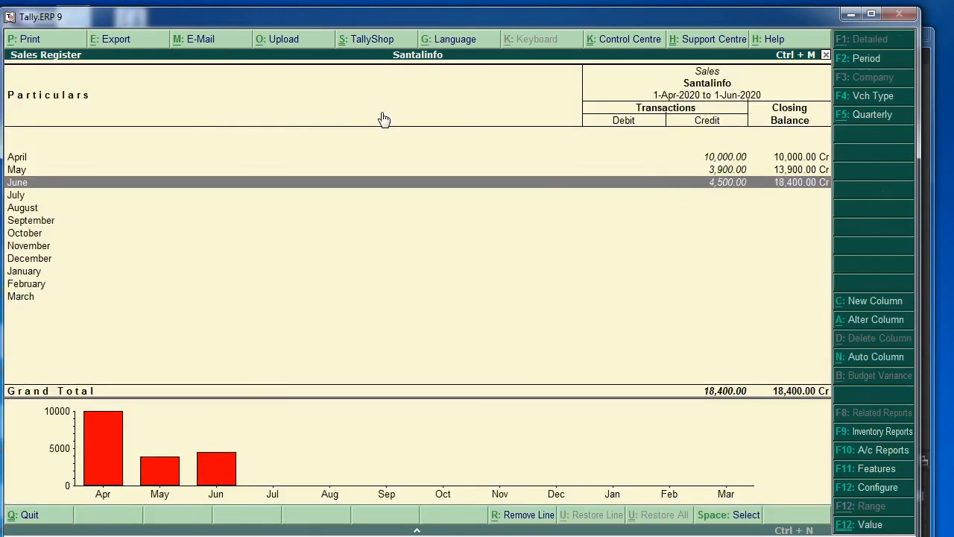
# - Close the Sales Register and return to the Gateway of Tally without quitting the program
pyautogui.press('Escape')
pyautogui.press('Escape')
pyautogui.press('Escape')
pyautogui.press('Escape')
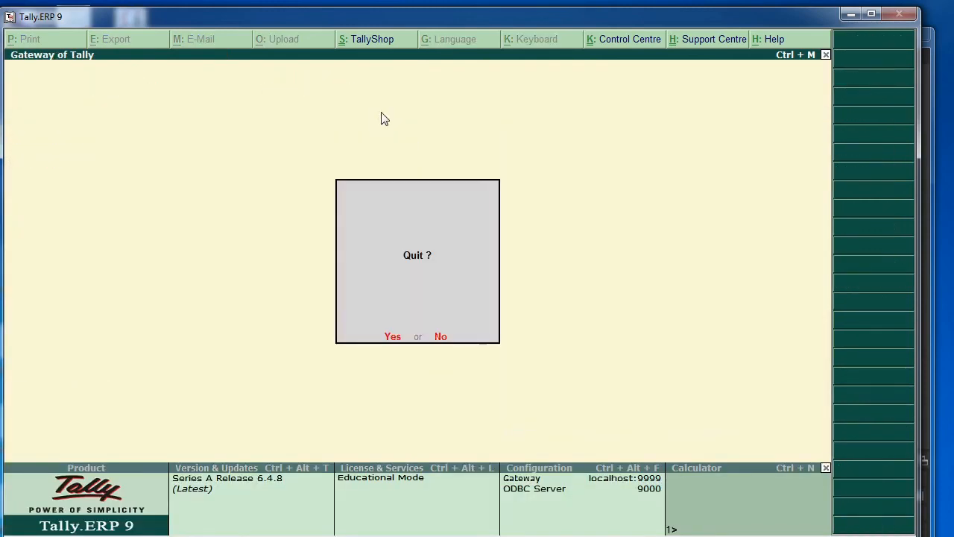
pyautogui.press('Escape')
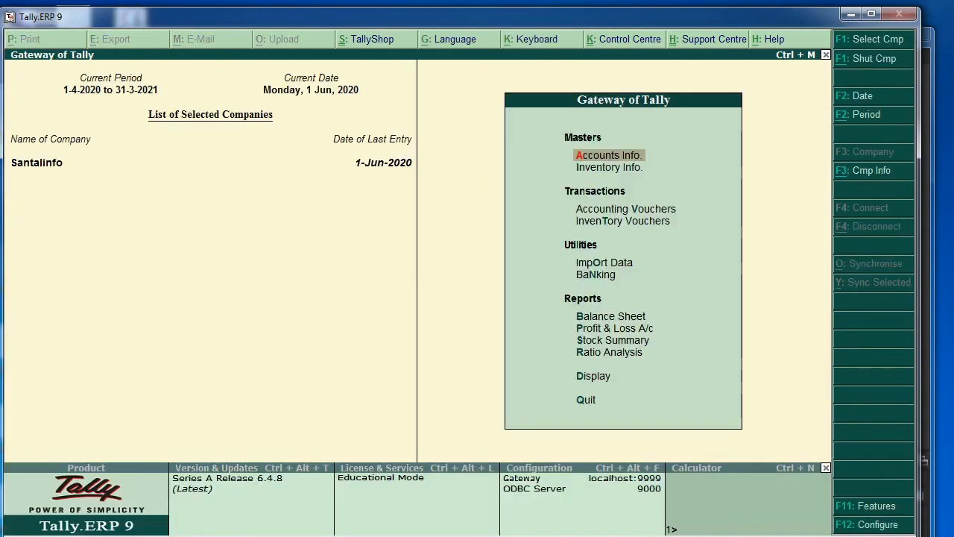